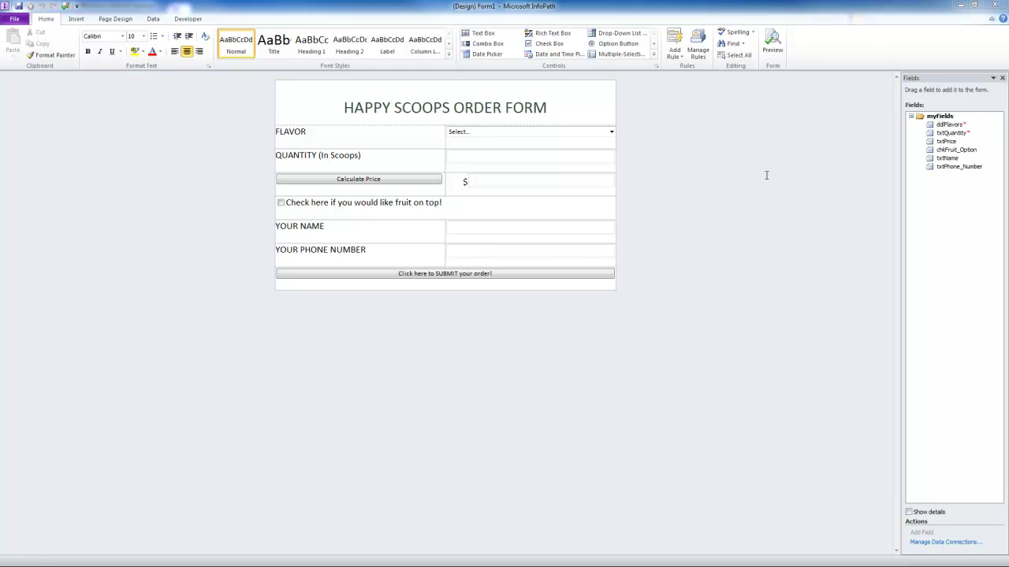
# Step: Preview the order form and calculate the price for 5 scoops of Chocoholic
pyautogui.click(774, 46)
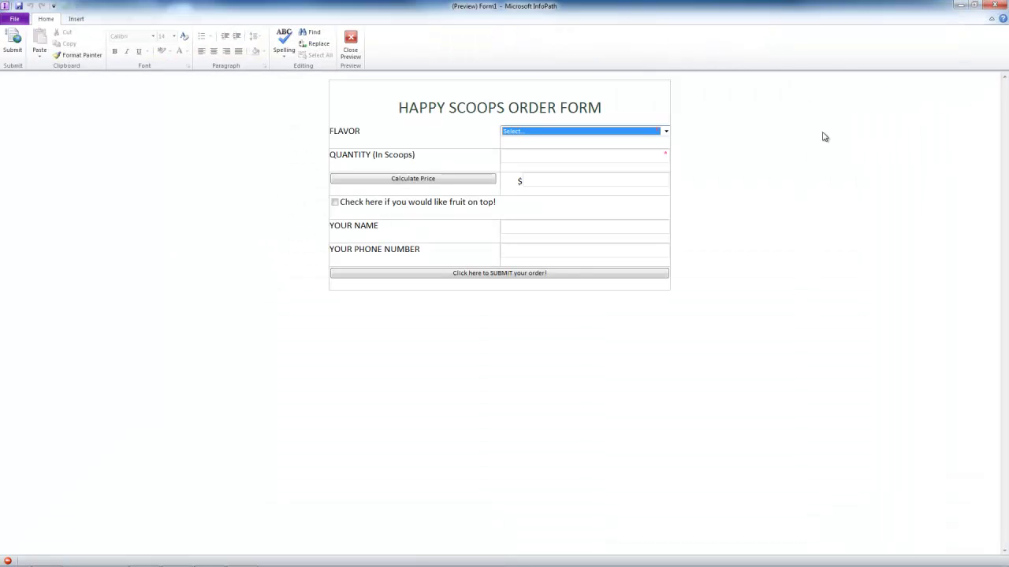
pyautogui.click(666, 133)
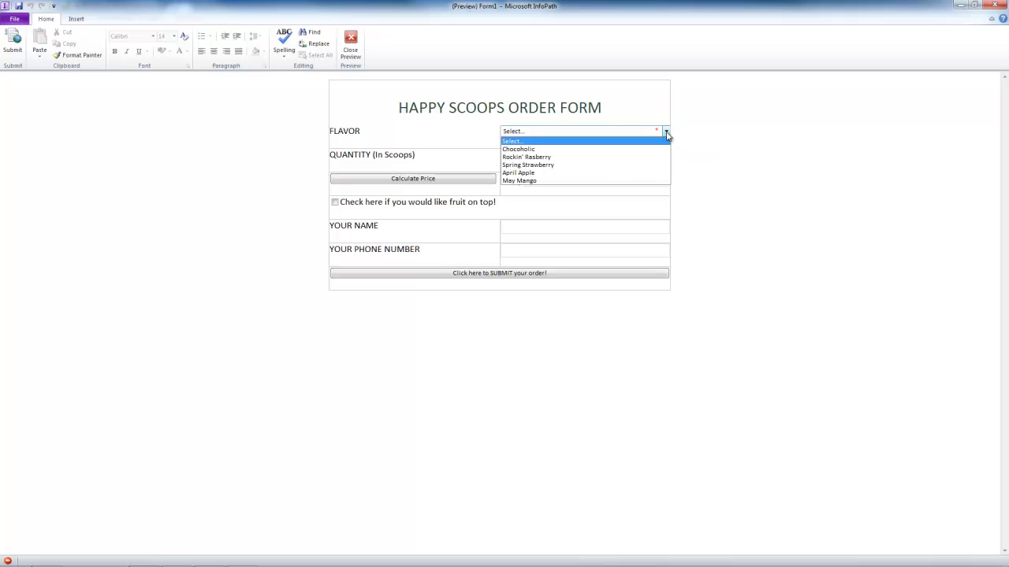
pyautogui.click(528, 149)
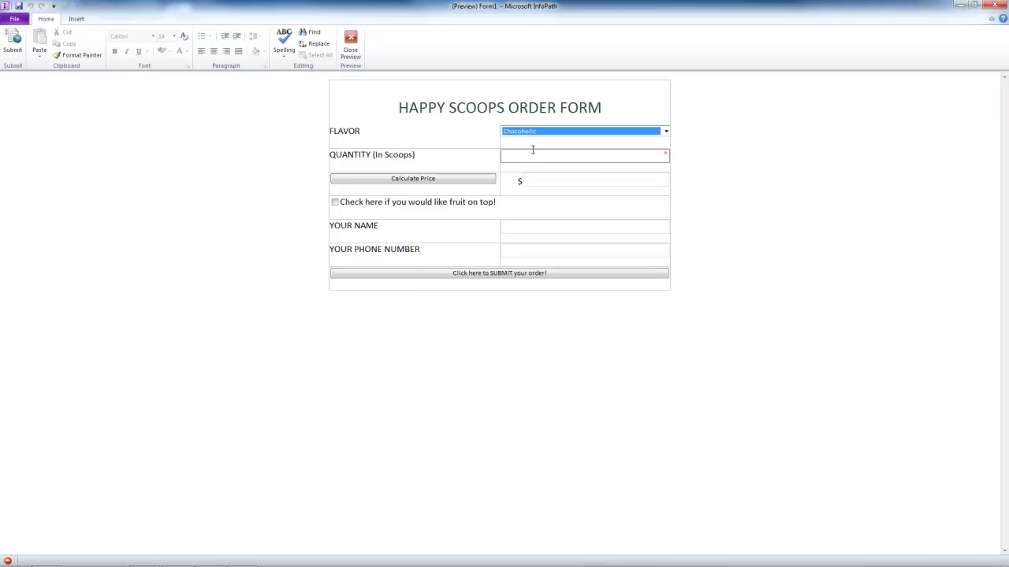
pyautogui.click(533, 158)
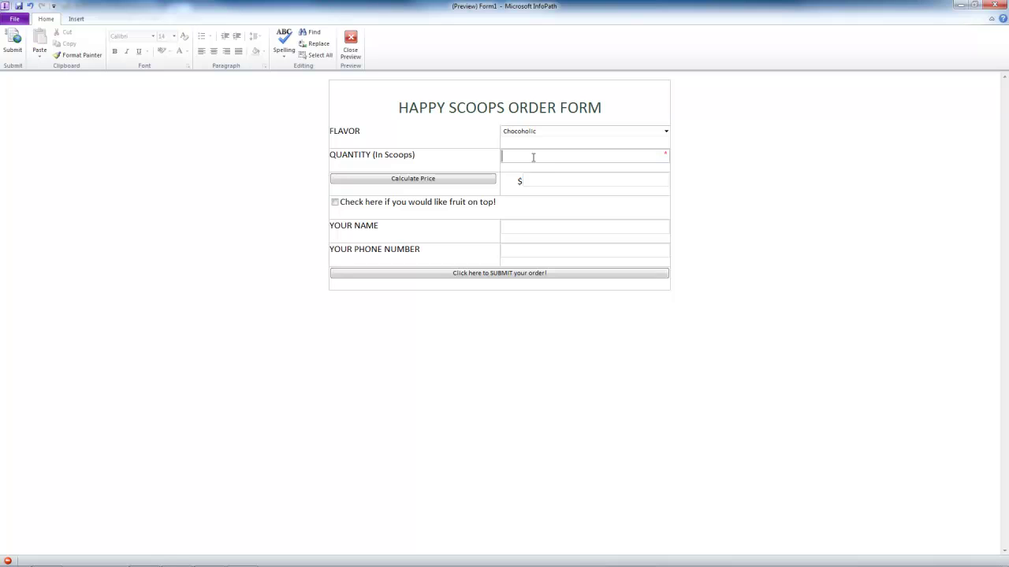
pyautogui.write('5')
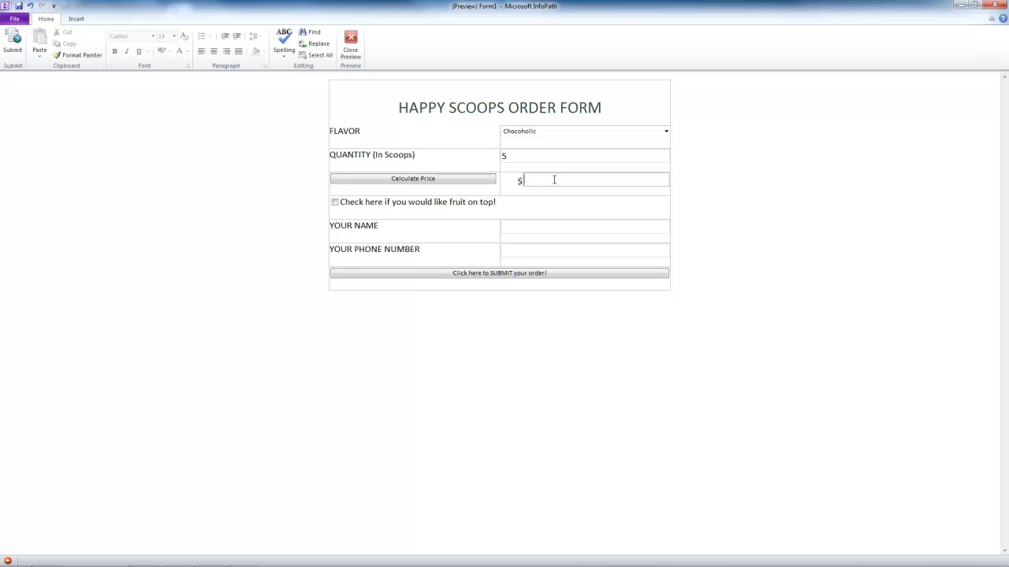
pyautogui.click(452, 186)
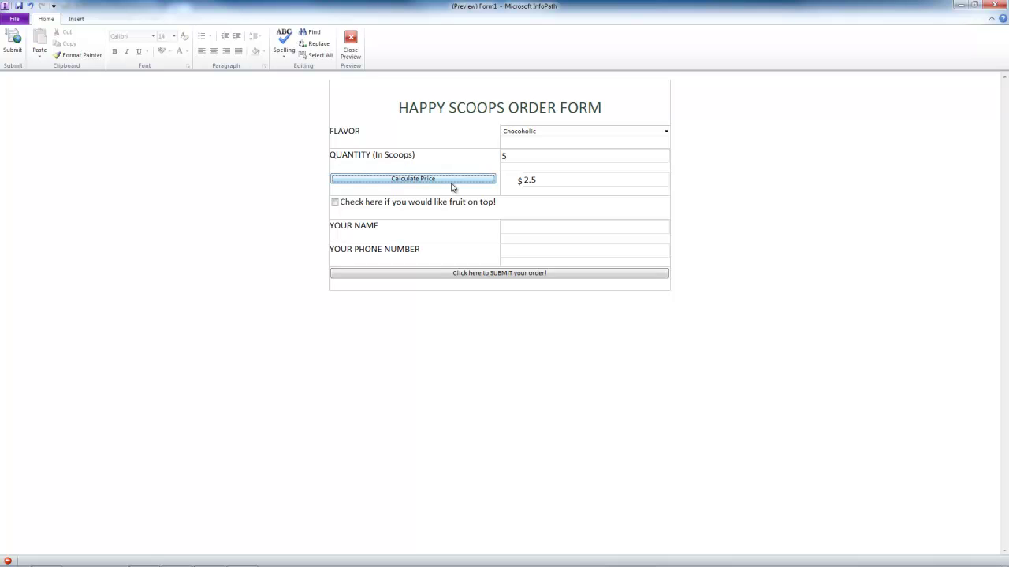
# Step: Select the fruit topping option and fill in the customer's name and phone number in the preview
pyautogui.click(335, 202)
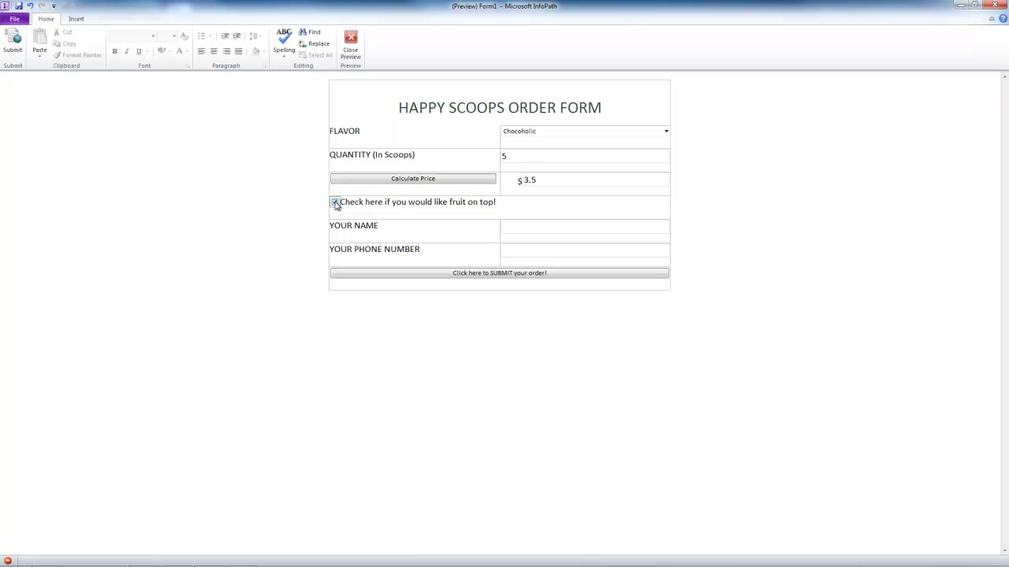
pyautogui.click(527, 226)
pyautogui.write('c')
pyautogui.click(524, 249)
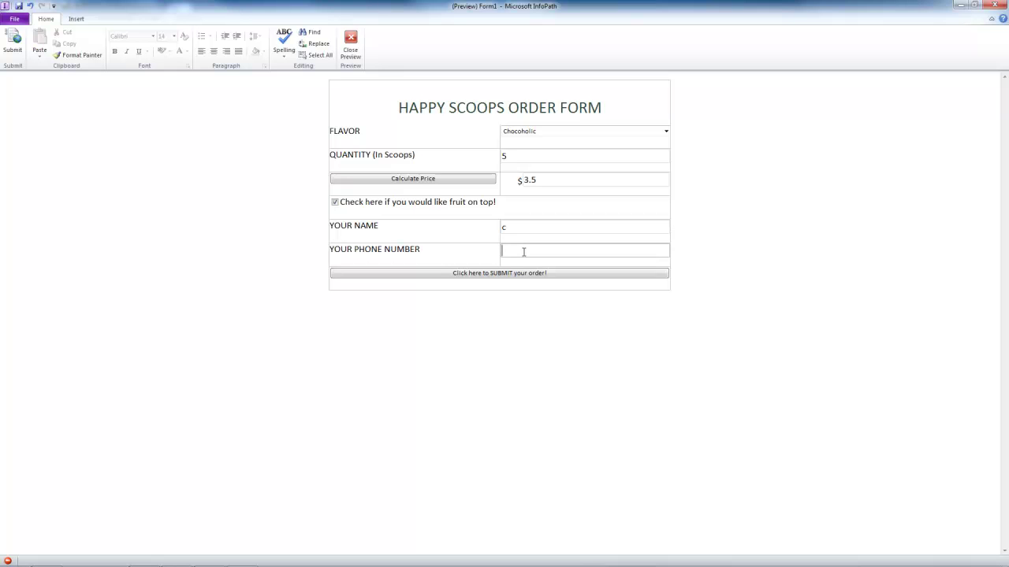
pyautogui.write('4')
# Step: Recalculate the price, then test submitting the order and cancel the outgoing e-mail message
pyautogui.click(528, 180)
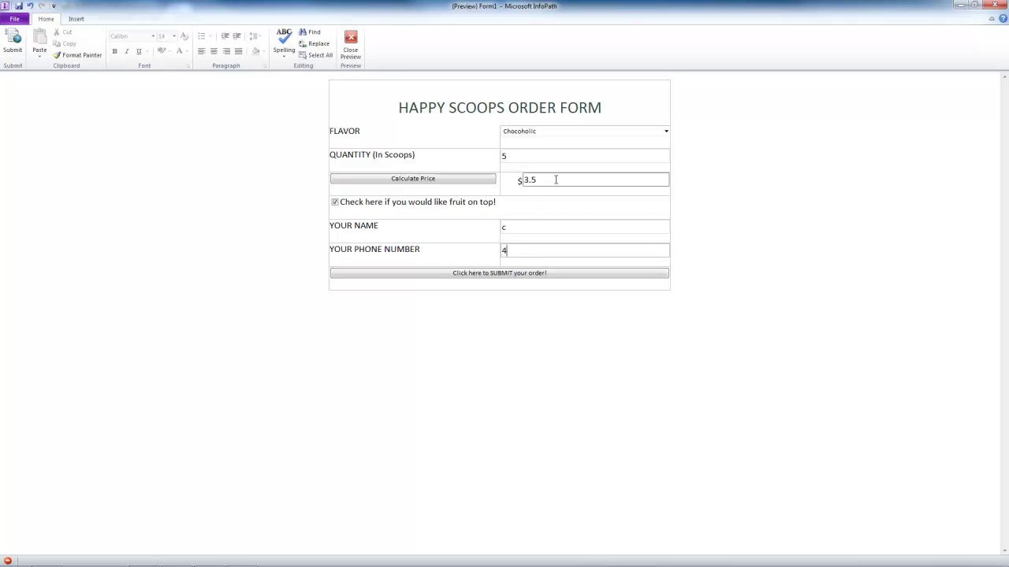
pyautogui.click(432, 180)
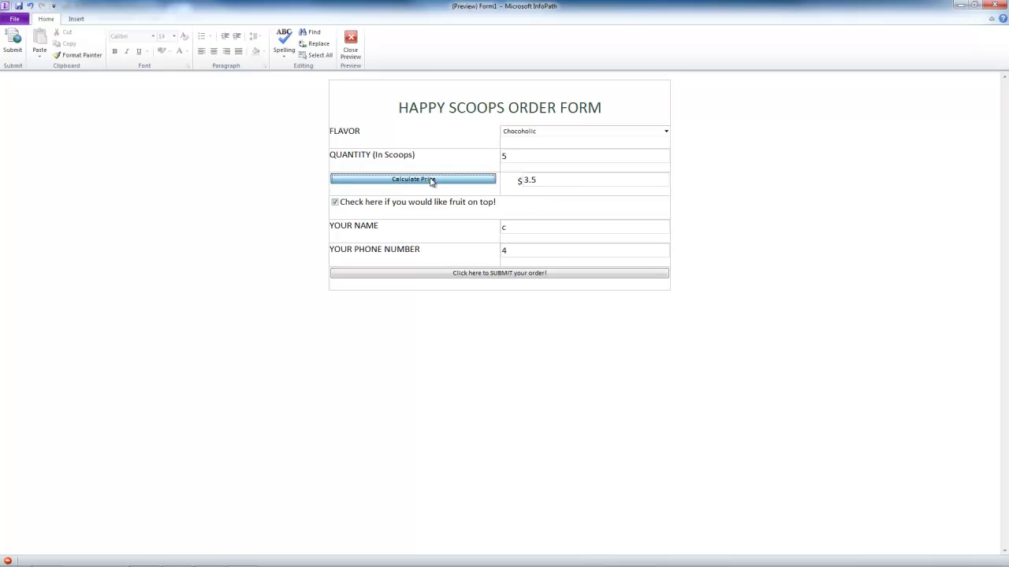
pyautogui.click(538, 274)
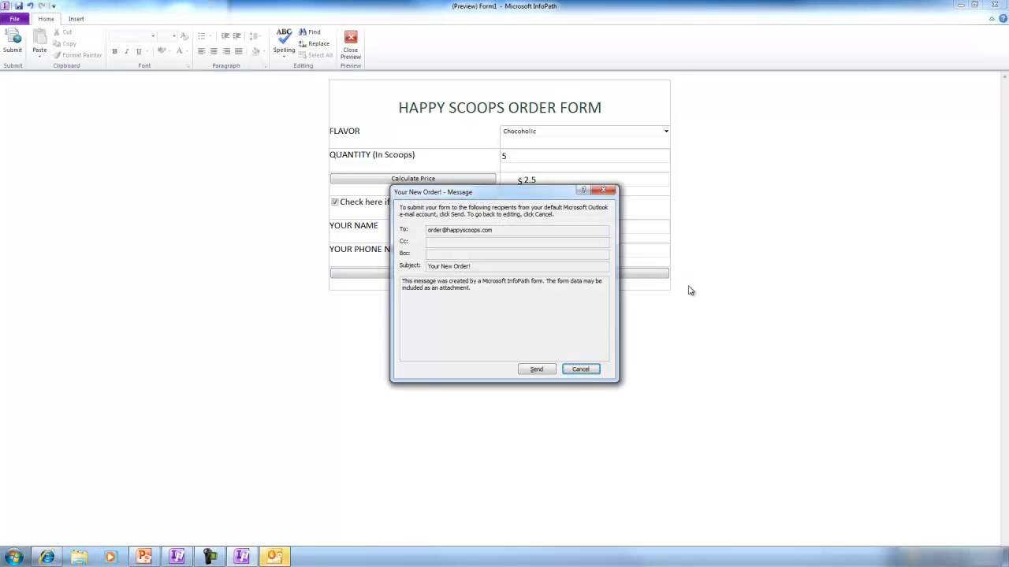
pyautogui.click(589, 370)
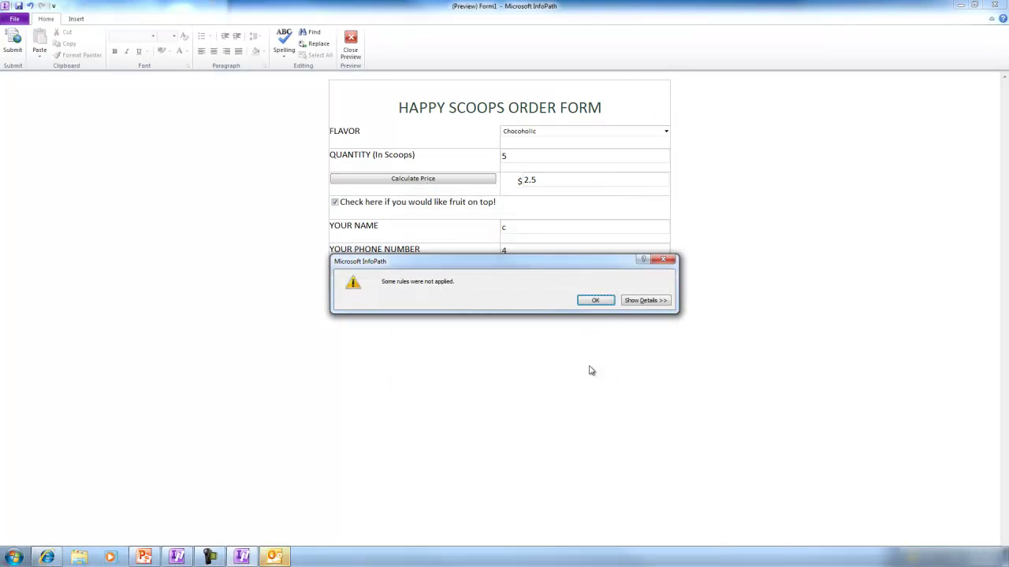
pyautogui.click(611, 304)
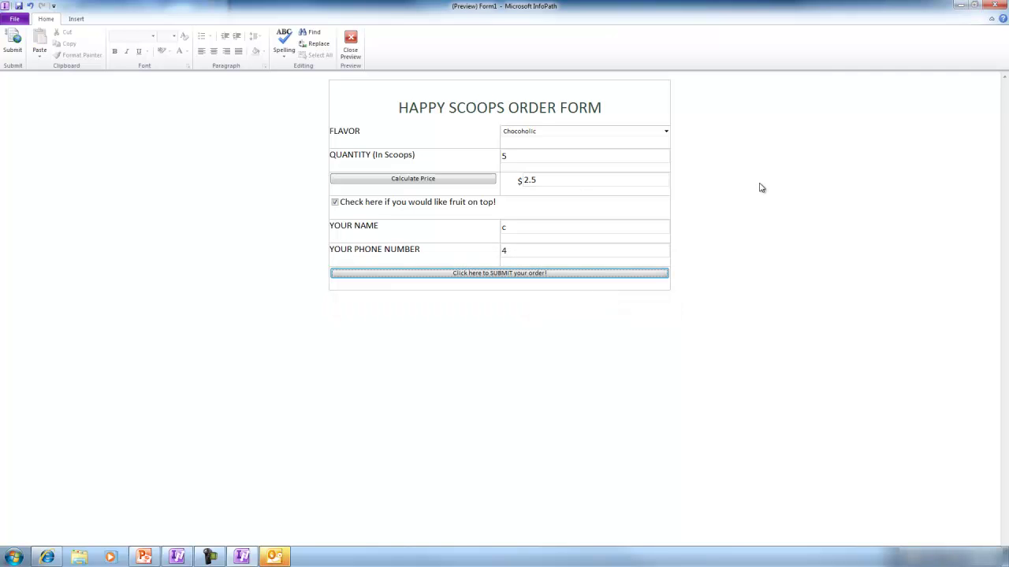
# Step: Test submitting with a quantity of 30 without recalculating the price, cancel the message, and close the preview
pyautogui.click(524, 154)
pyautogui.moveTo(524, 154); pyautogui.dragTo(424, 148)
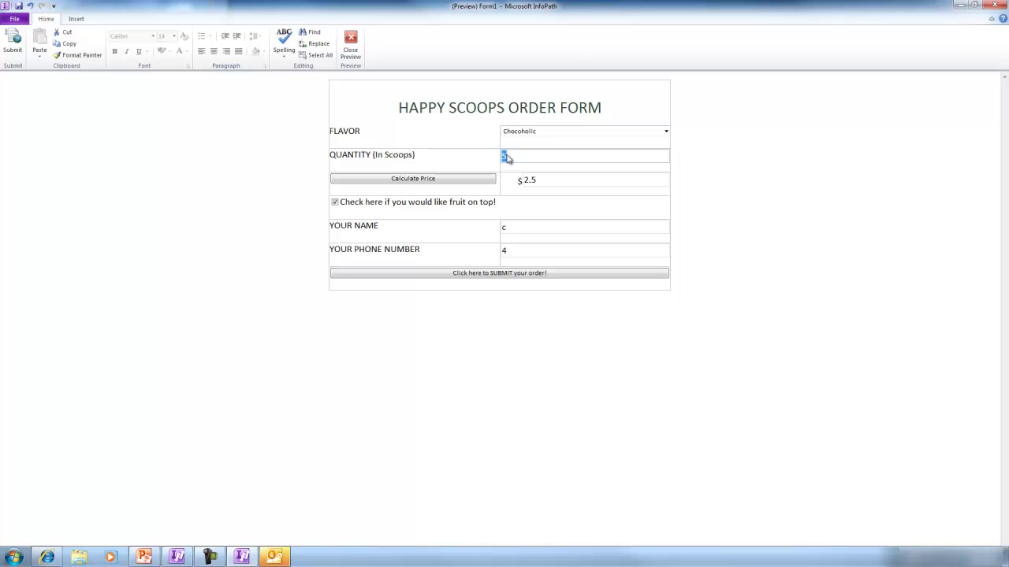
pyautogui.write('30')
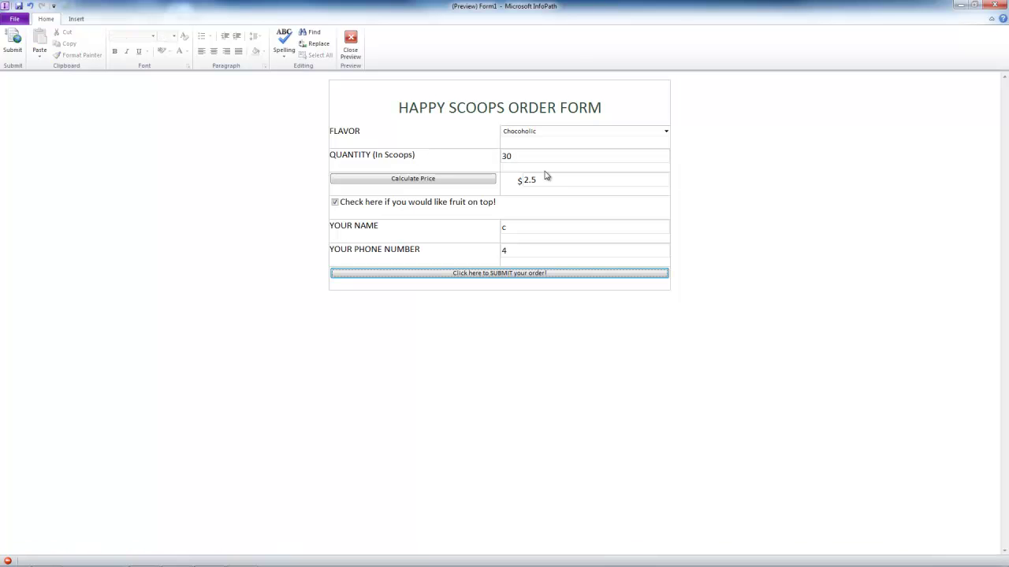
pyautogui.click(556, 272)
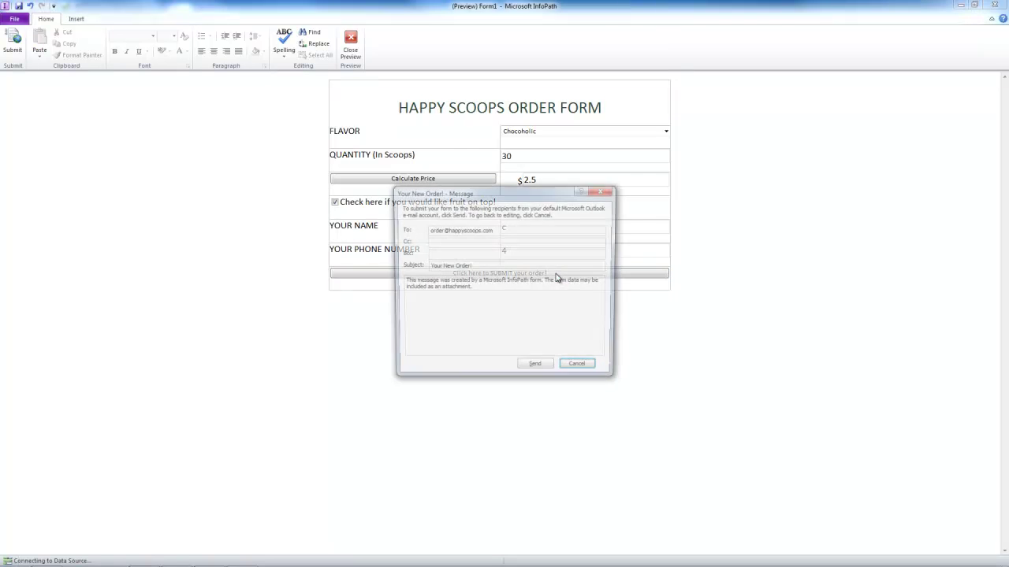
pyautogui.click(583, 371)
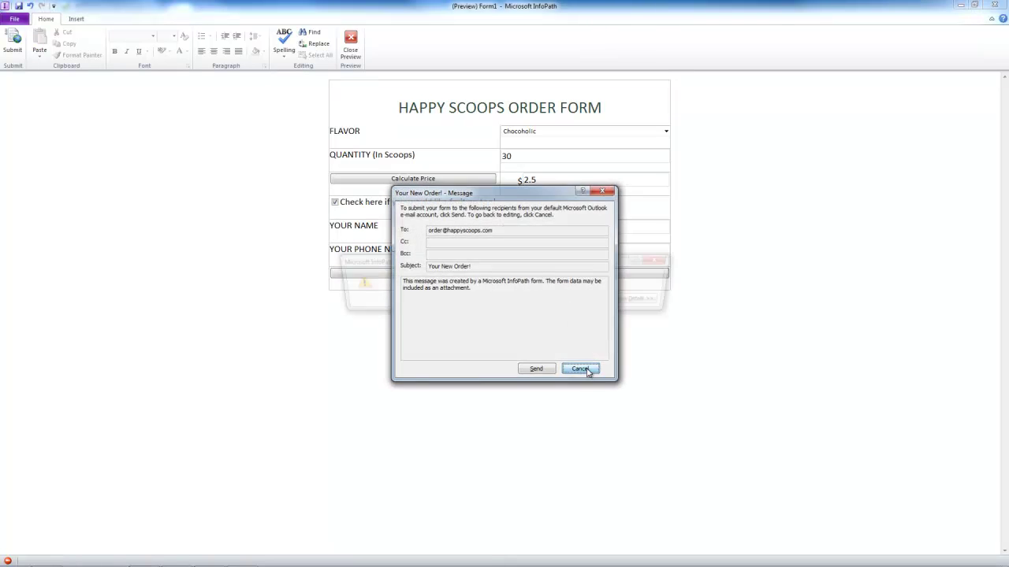
pyautogui.click(595, 302)
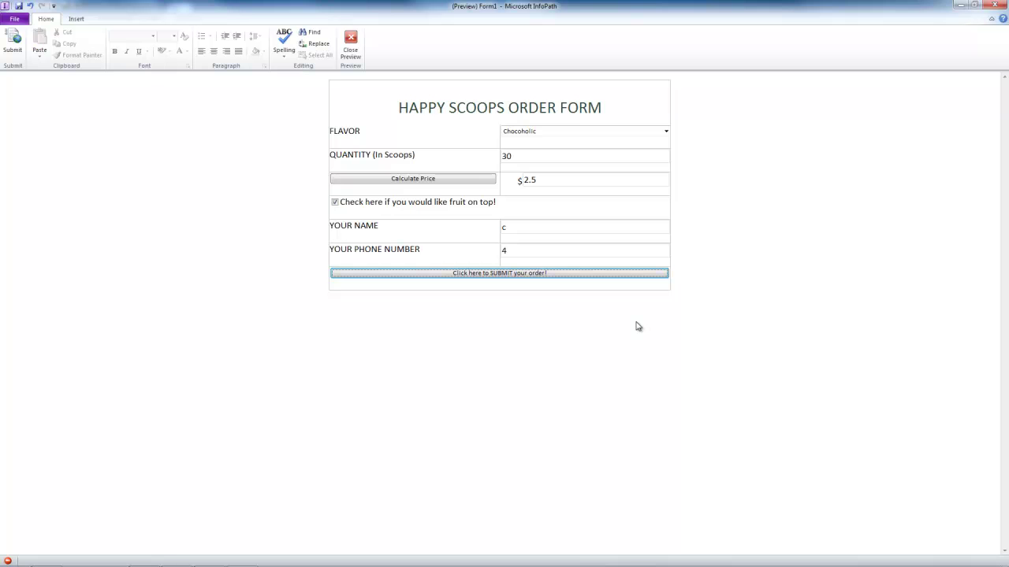
pyautogui.click(351, 43)
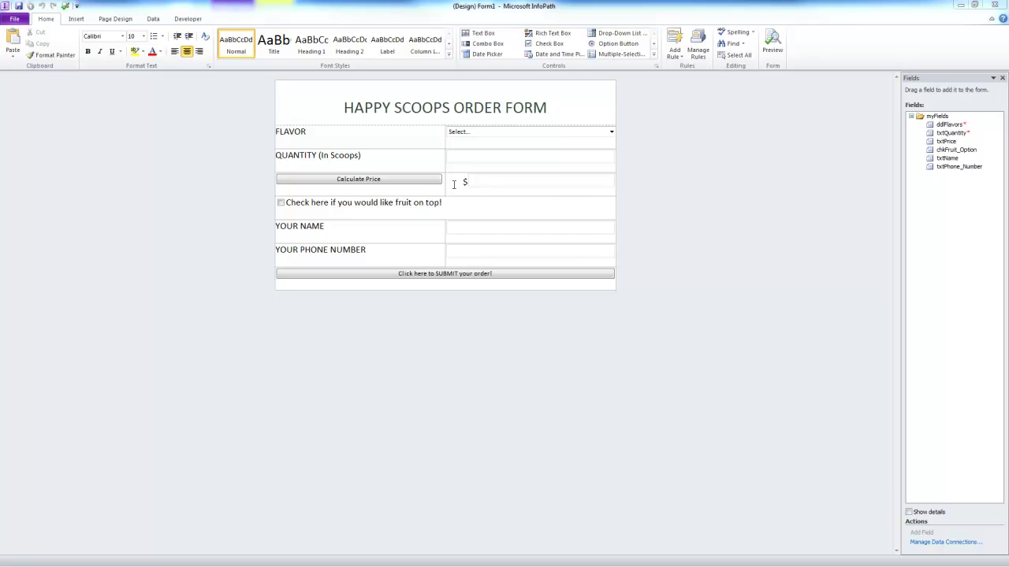
# Step: Rename the Calculate Price button's existing rule as "Calculate Price Fruit True"
pyautogui.click(387, 184)
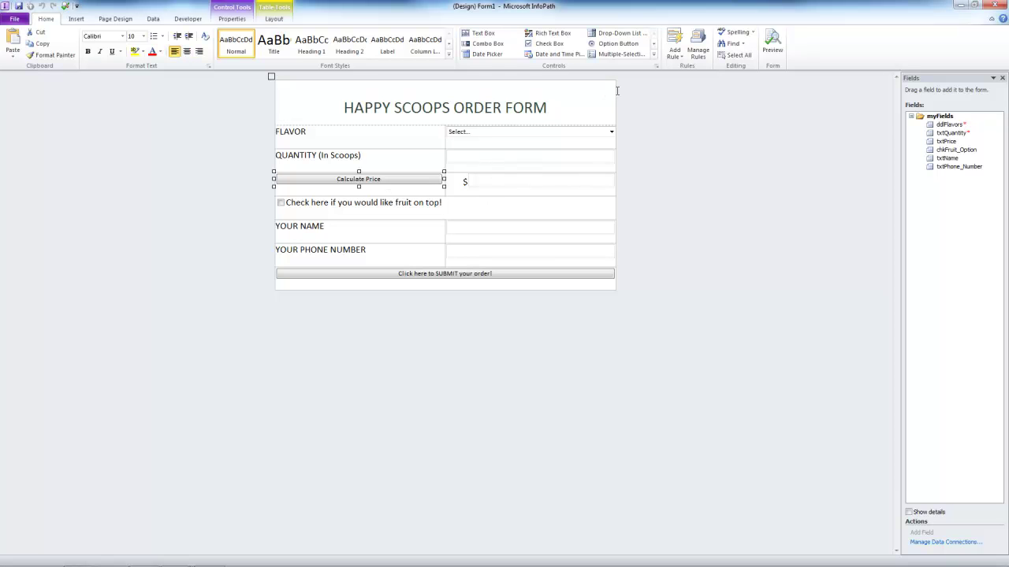
pyautogui.click(690, 55)
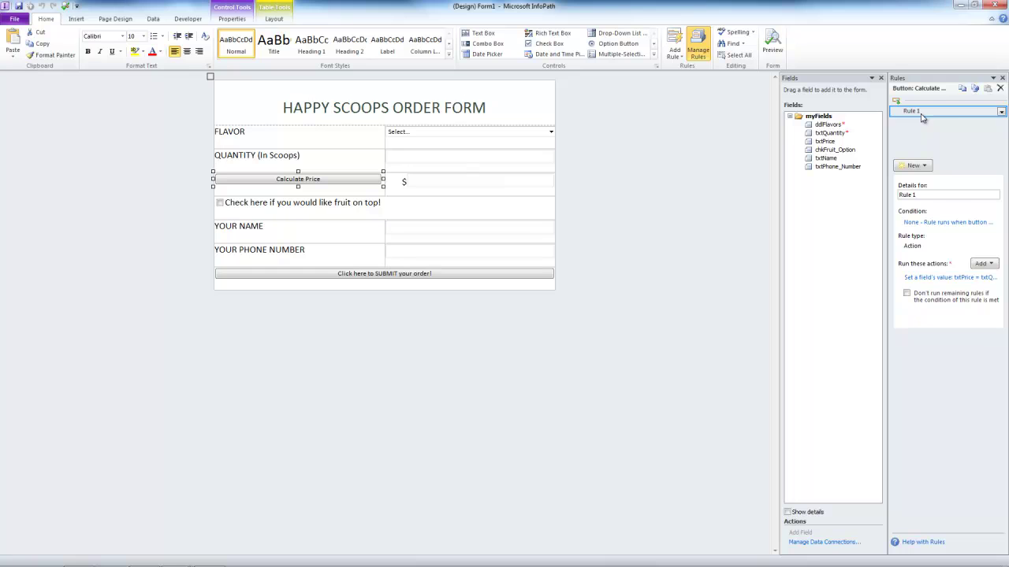
pyautogui.click(927, 194)
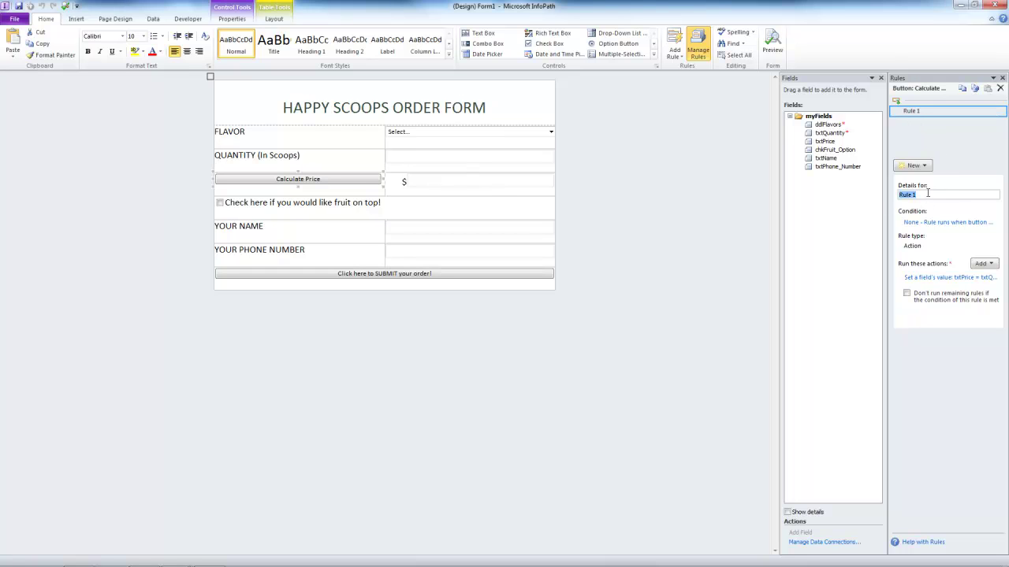
pyautogui.write('Calculate Price Fruit True')
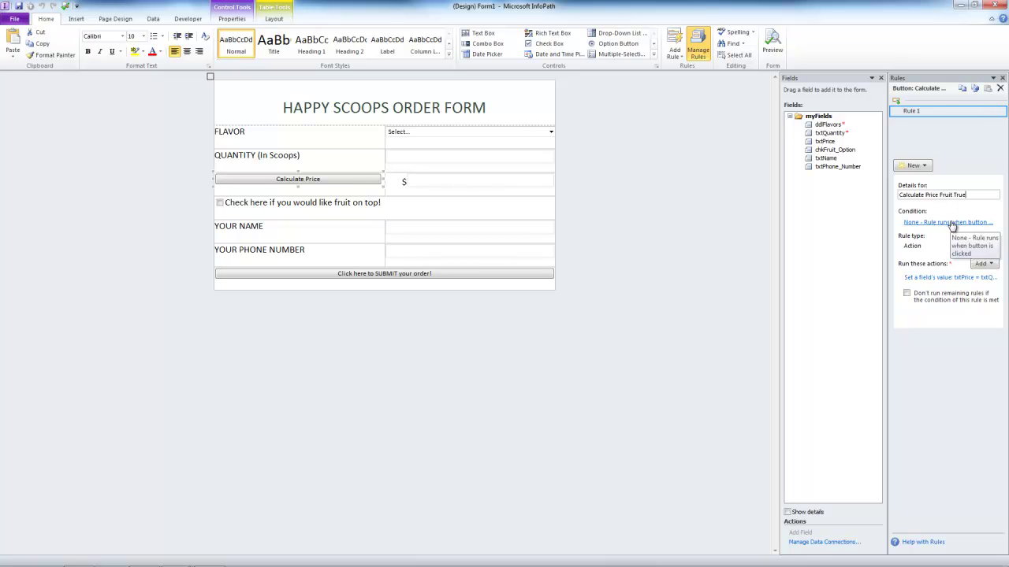
# Step: Set the Calculate Price Fruit True rule's condition to chkFruit_Option is equal to TRUE
pyautogui.click(951, 223)
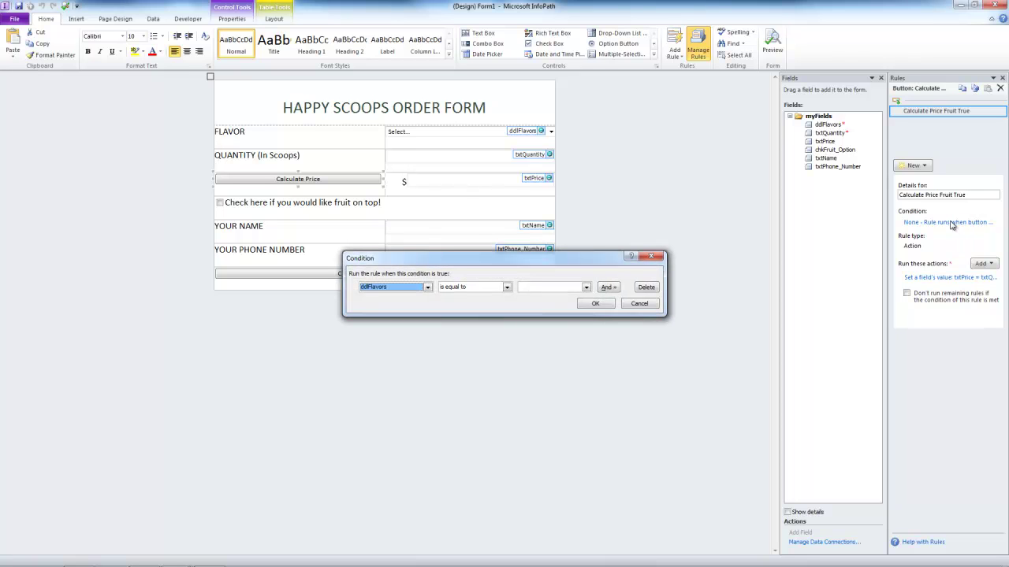
pyautogui.click(427, 288)
pyautogui.click(380, 317)
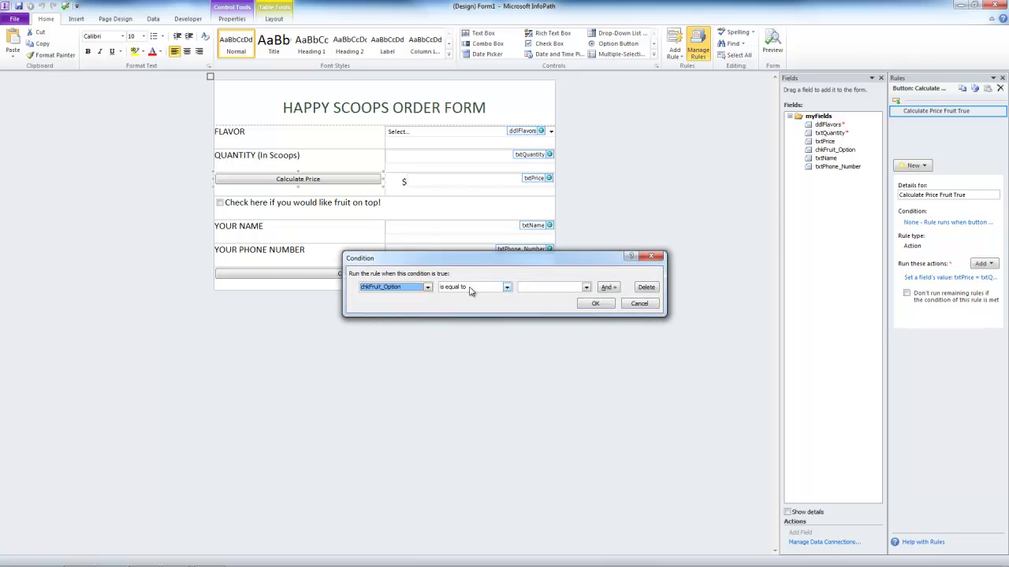
pyautogui.click(560, 288)
pyautogui.click(552, 297)
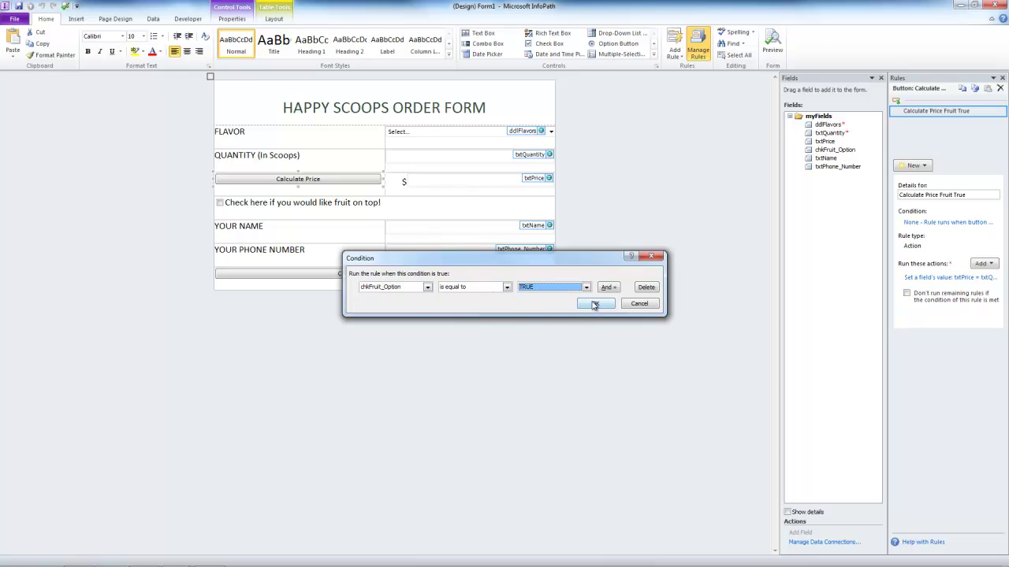
pyautogui.click(595, 304)
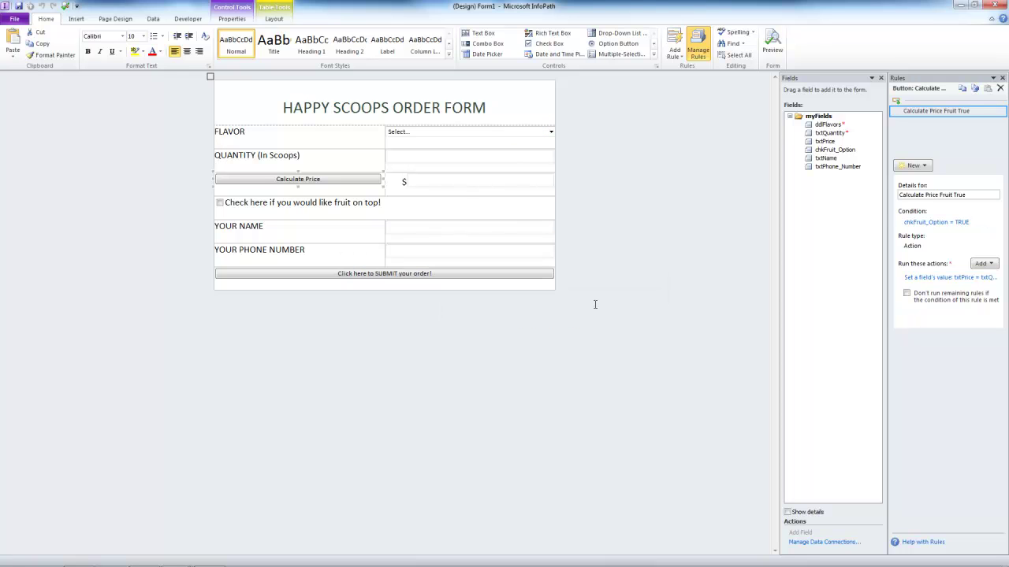
# Step: Change the rule action's formula for txtPrice to txtQuantity * .5 + 1
pyautogui.click(966, 278)
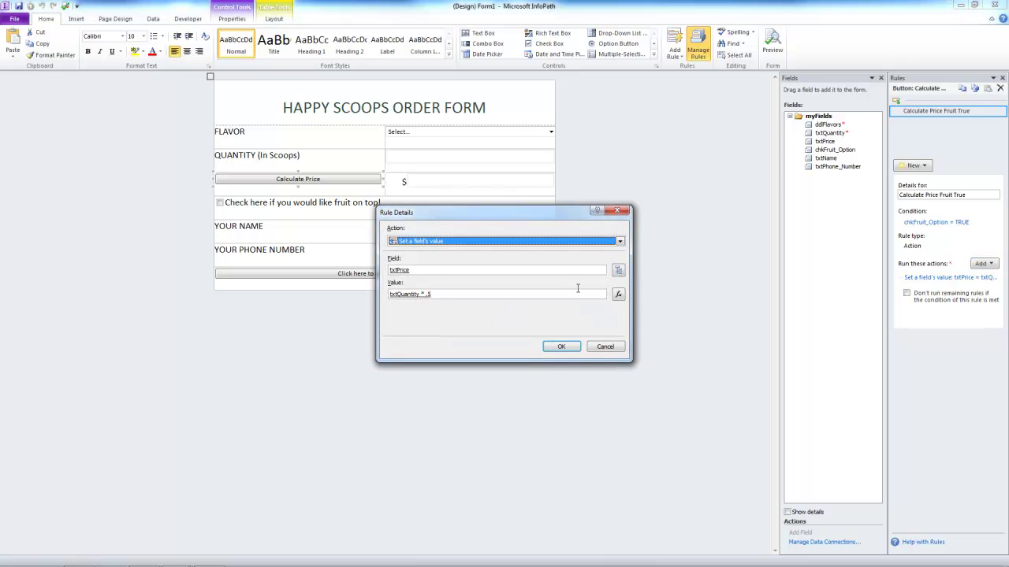
pyautogui.click(618, 294)
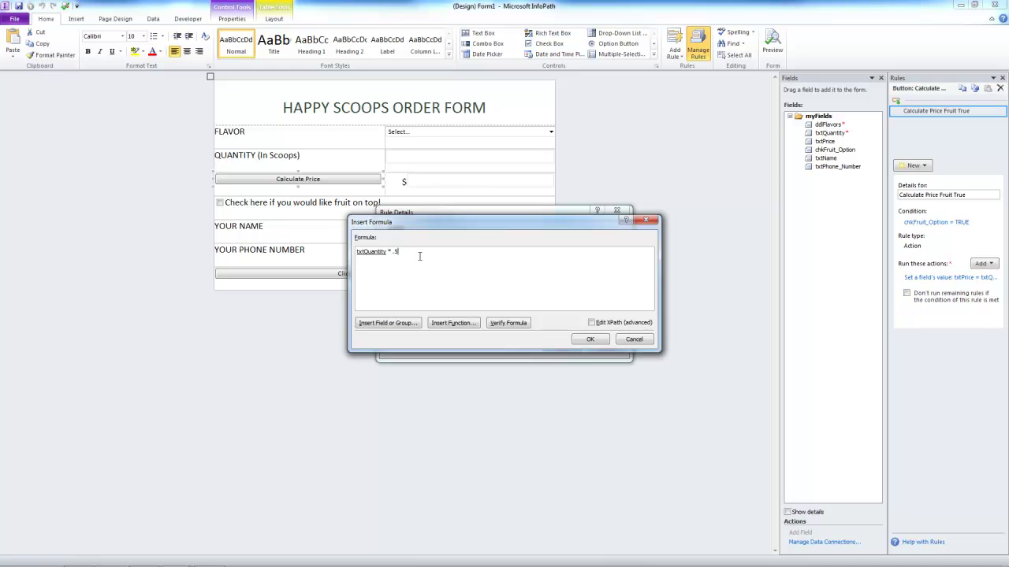
pyautogui.write('+1')
pyautogui.click(584, 340)
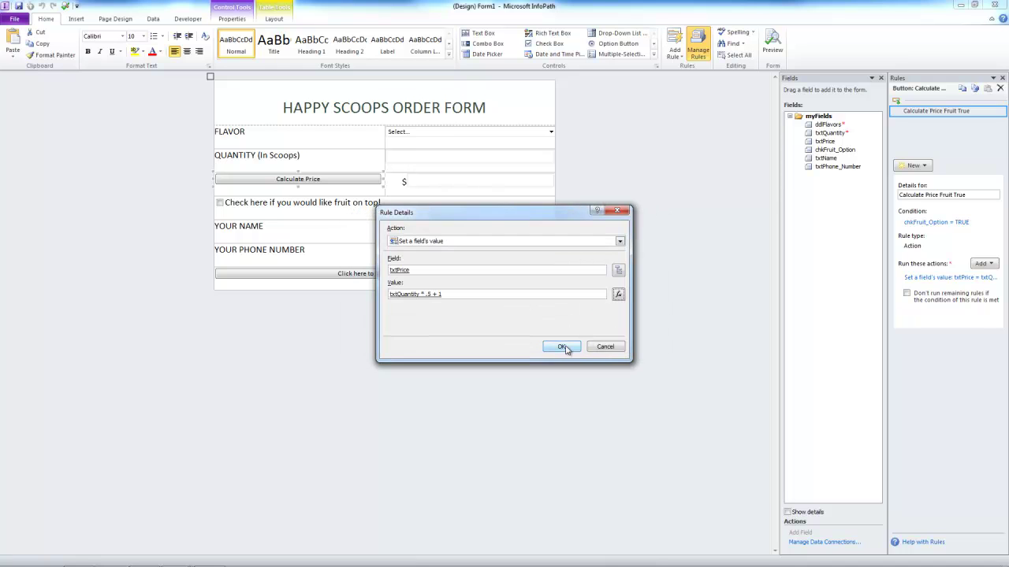
pyautogui.click(564, 347)
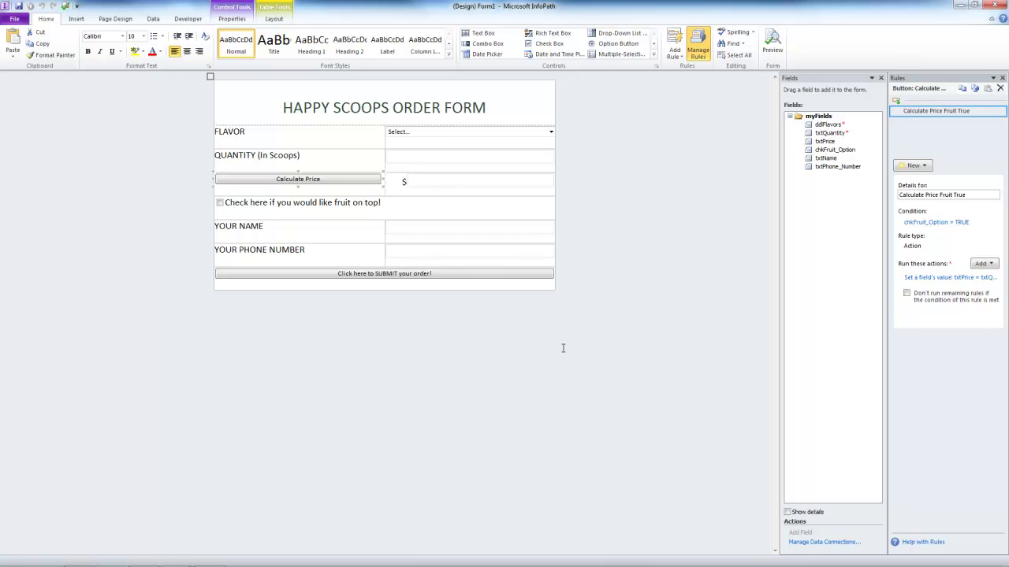
# Step: Add a second action rule to the Calculate Price button, named "Calculate Price Fruit False"
pyautogui.click(923, 167)
pyautogui.click(920, 204)
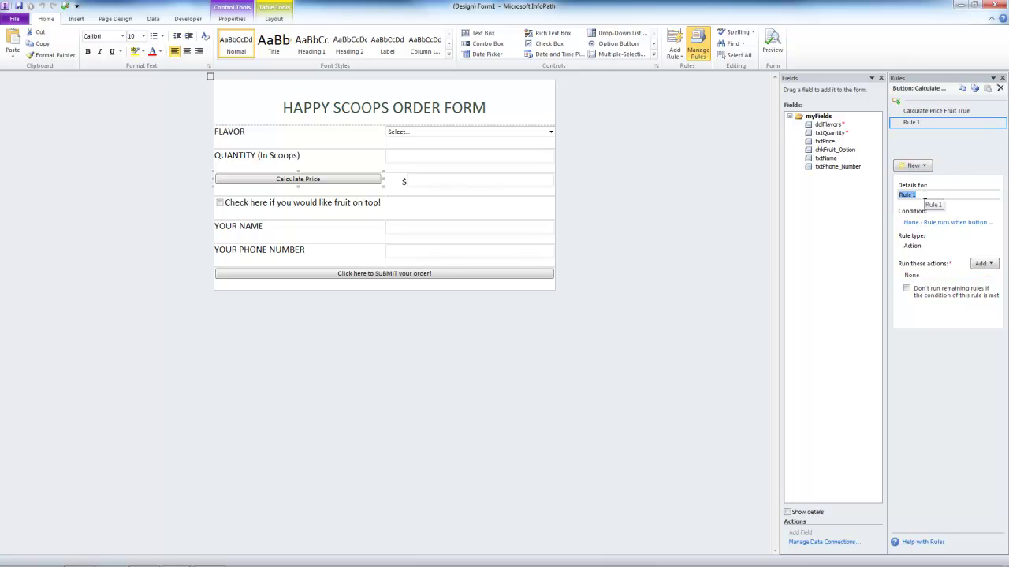
pyautogui.write('Calculate Price Fruit False')
# Step: Set the Calculate Price Fruit False rule's condition to chkFruit_Option is equal to FALSE
pyautogui.click(946, 223)
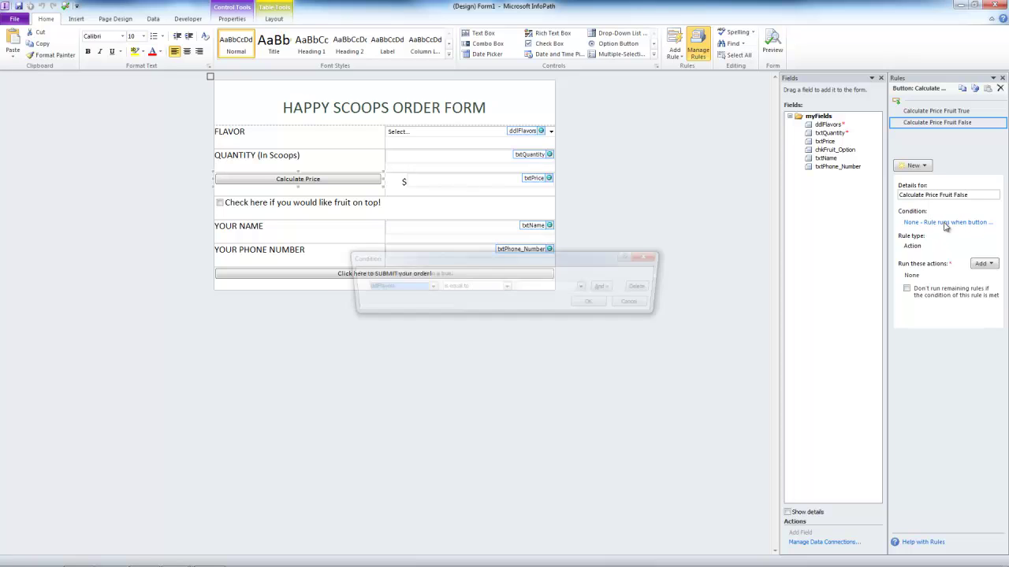
pyautogui.click(390, 288)
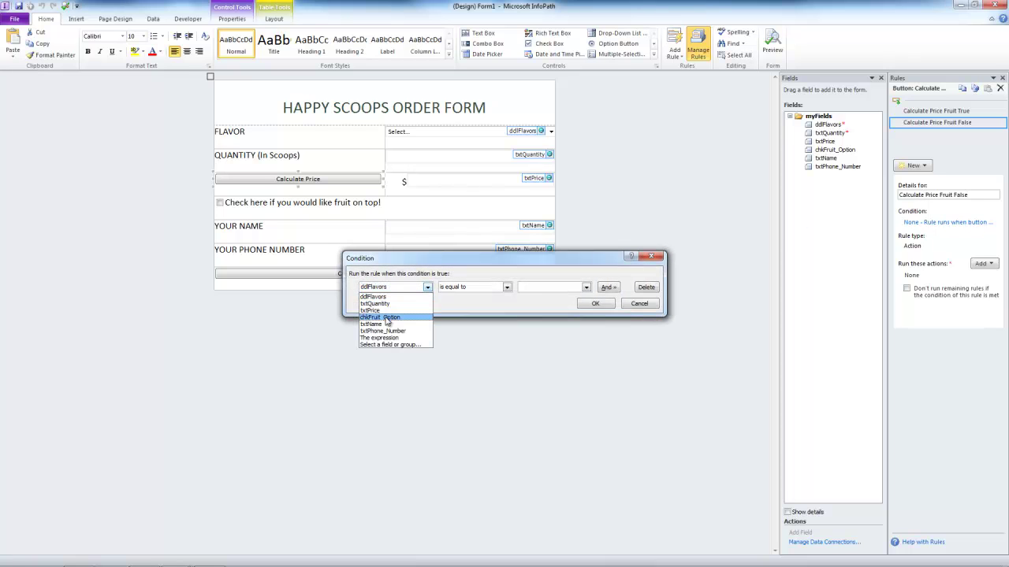
pyautogui.click(387, 317)
pyautogui.click(563, 289)
pyautogui.click(548, 304)
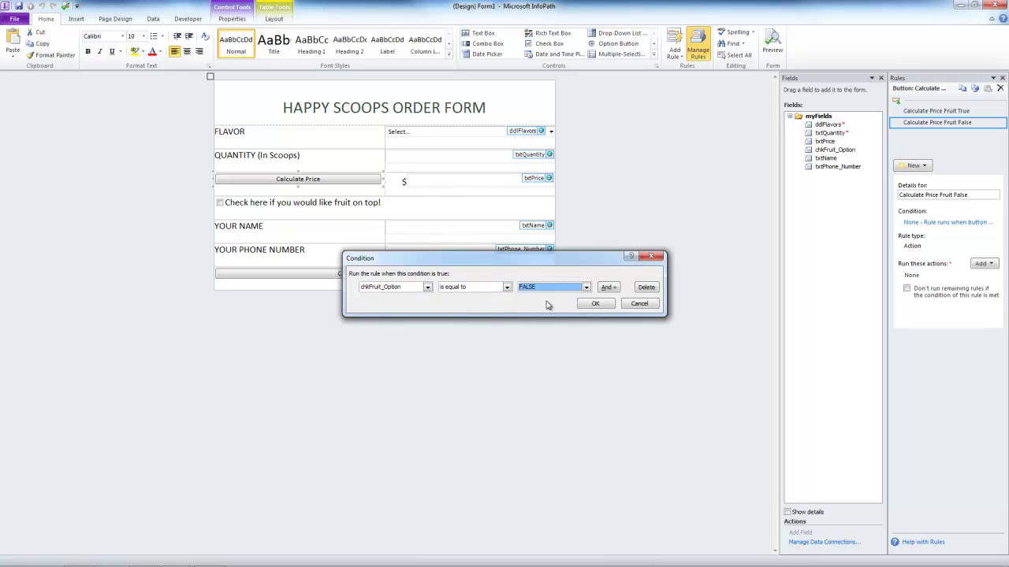
pyautogui.click(604, 304)
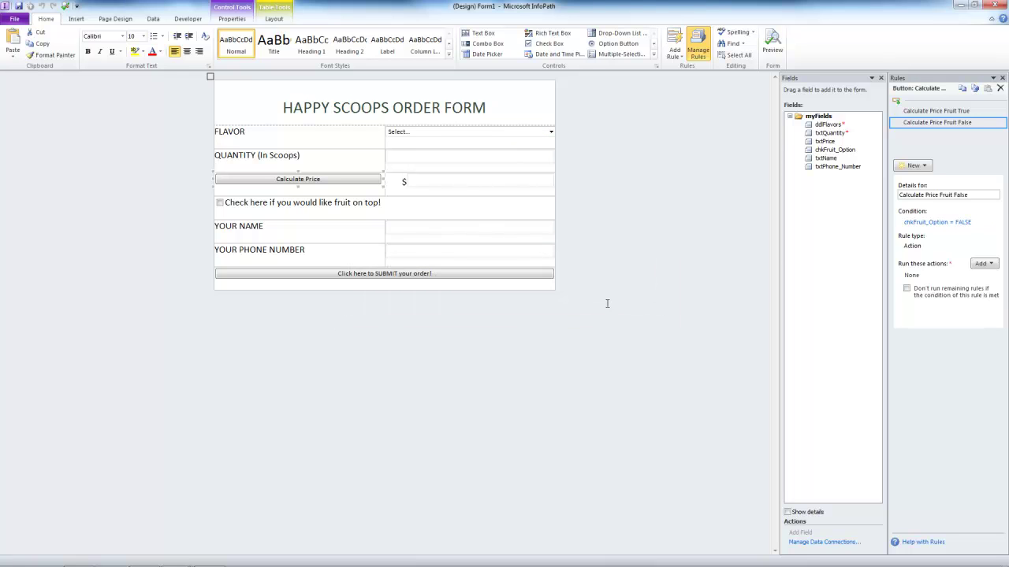
# Step: Add a "Set a field's value" action to the Calculate Price Fruit False rule, with txtPrice as its field
pyautogui.click(992, 264)
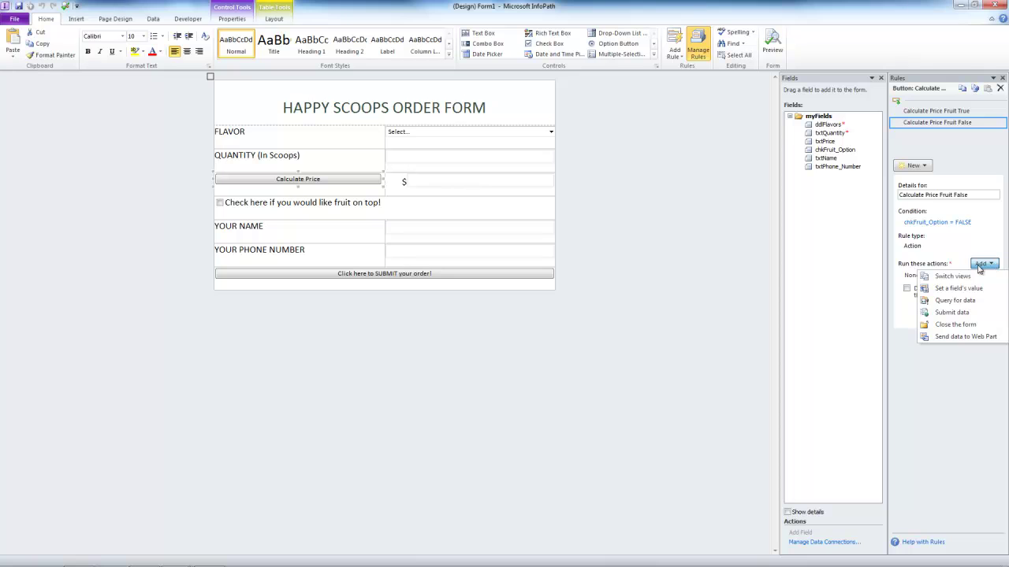
pyautogui.click(953, 289)
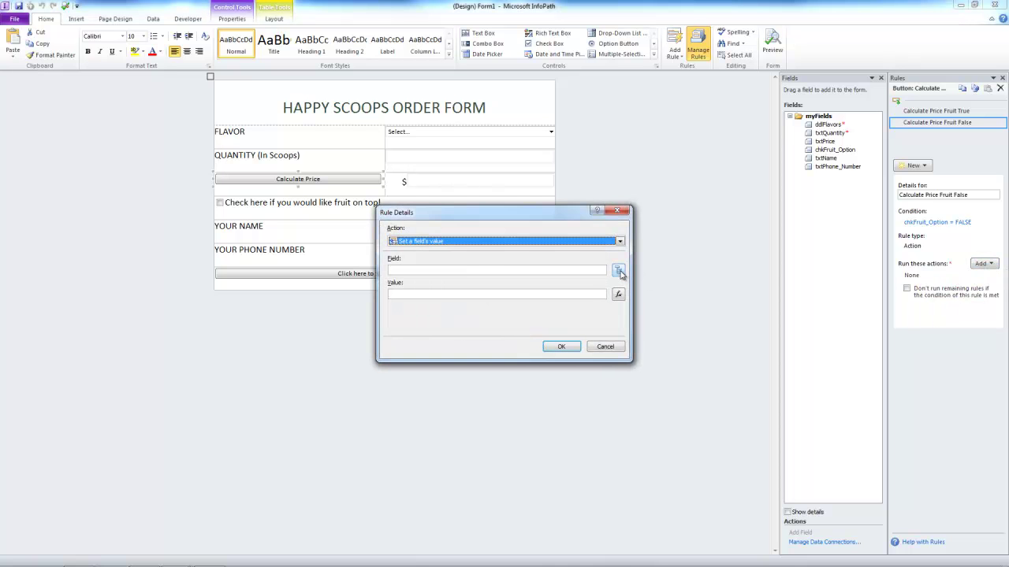
pyautogui.click(618, 270)
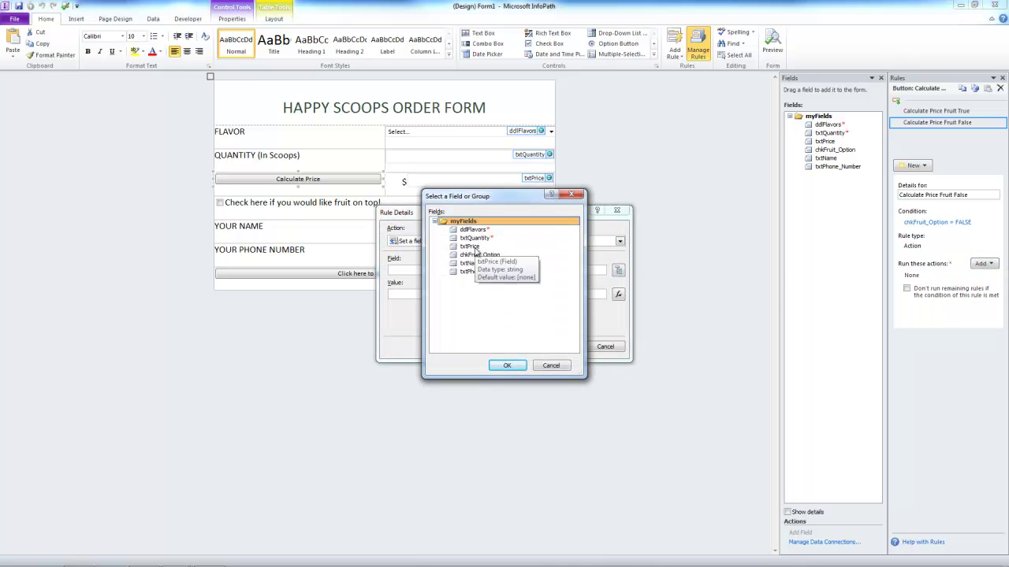
pyautogui.click(471, 245)
pyautogui.click(507, 365)
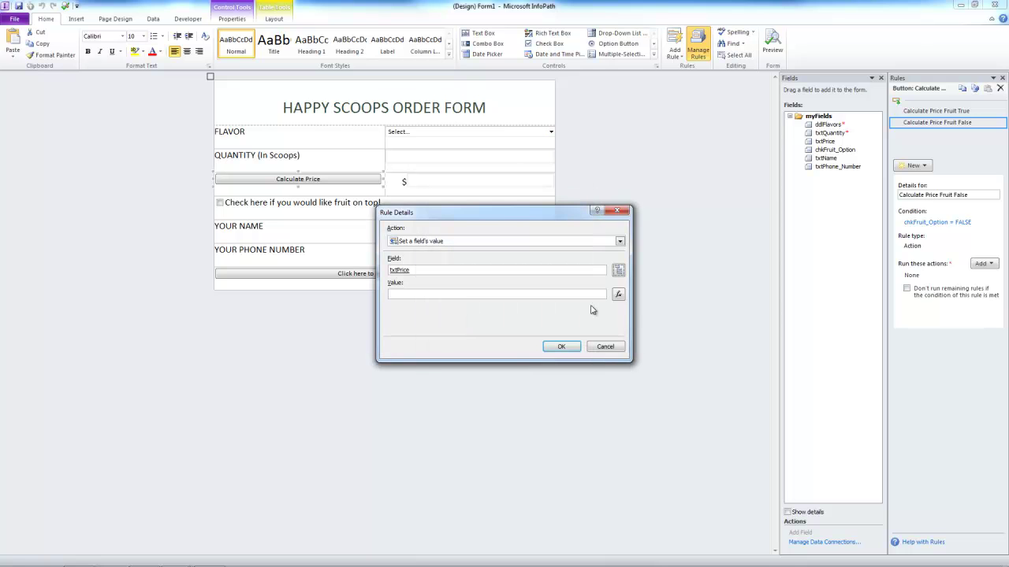
# Step: Set the new action's value to the formula txtQuantity * .5 and save the action
pyautogui.click(619, 295)
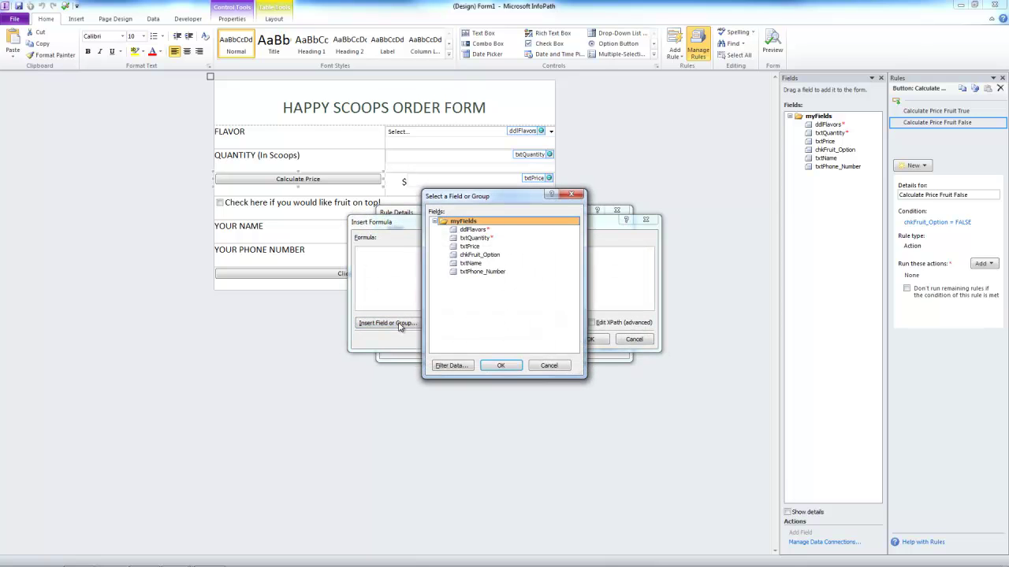
pyautogui.click(475, 238)
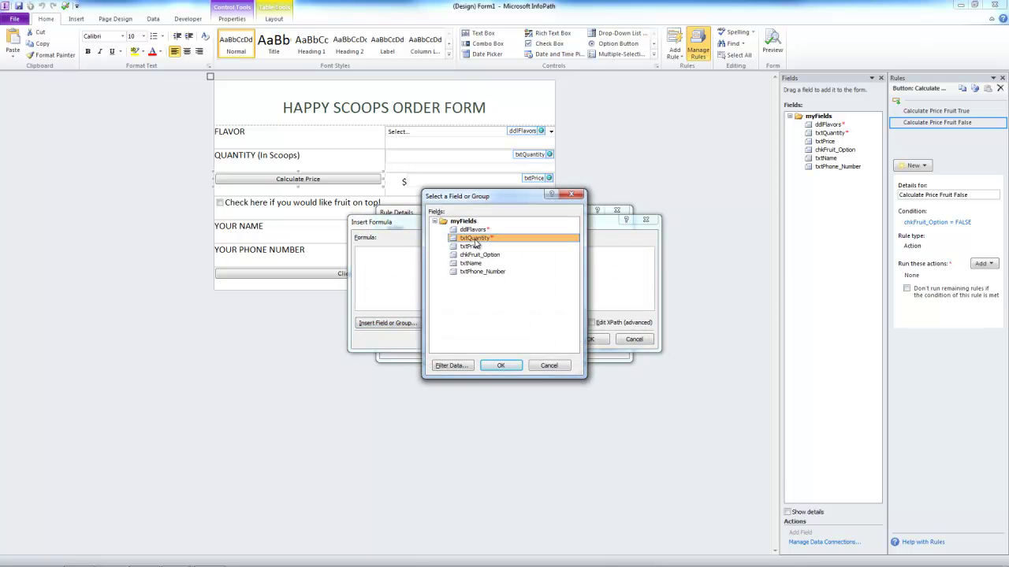
pyautogui.click(500, 365)
pyautogui.write('*.')
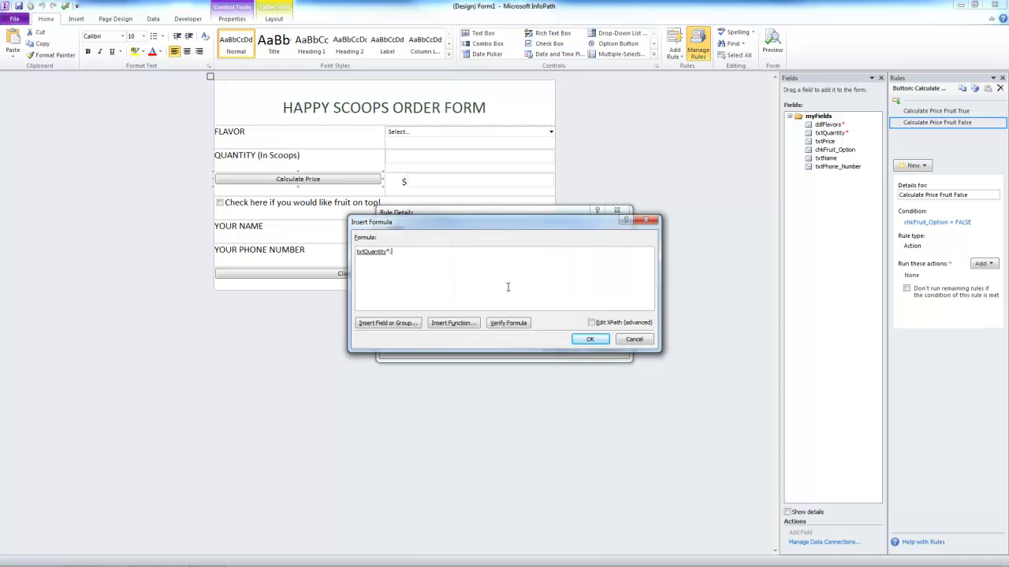
pyautogui.write('5')
pyautogui.click(590, 340)
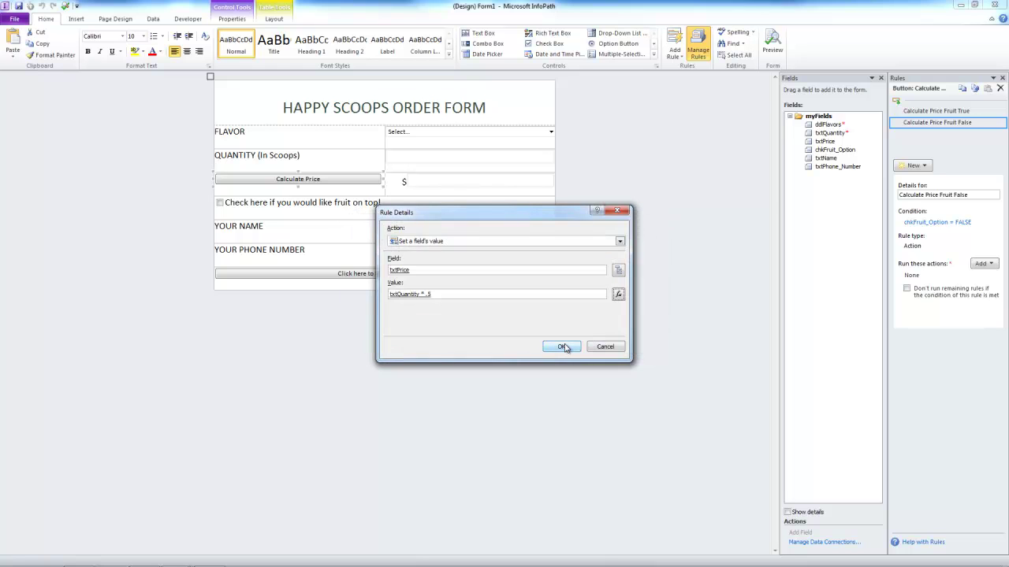
pyautogui.click(562, 346)
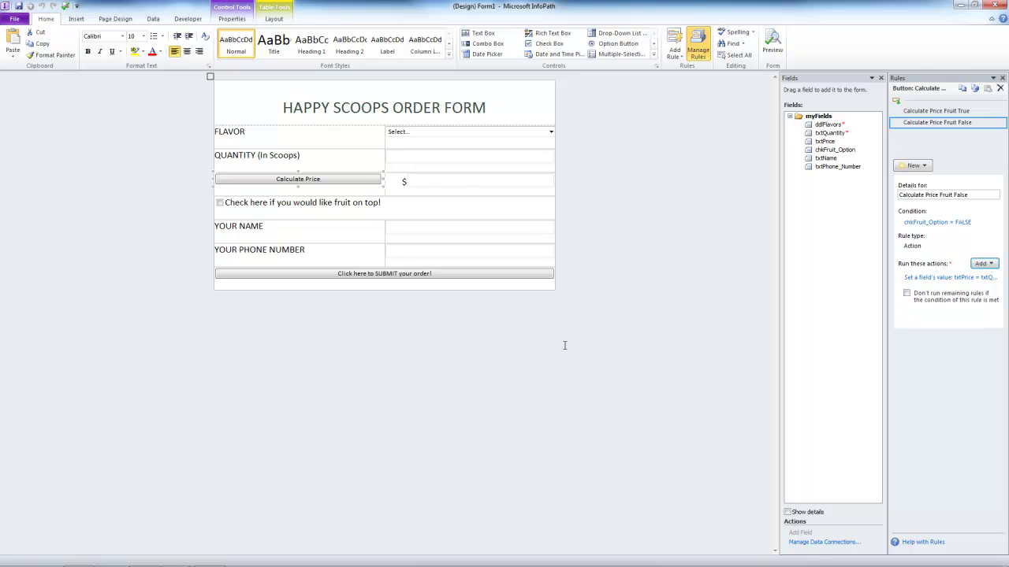
# Step: Copy the Calculate Price Fruit True rule from the Calculate Price button to the order form's submit button
pyautogui.click(423, 277)
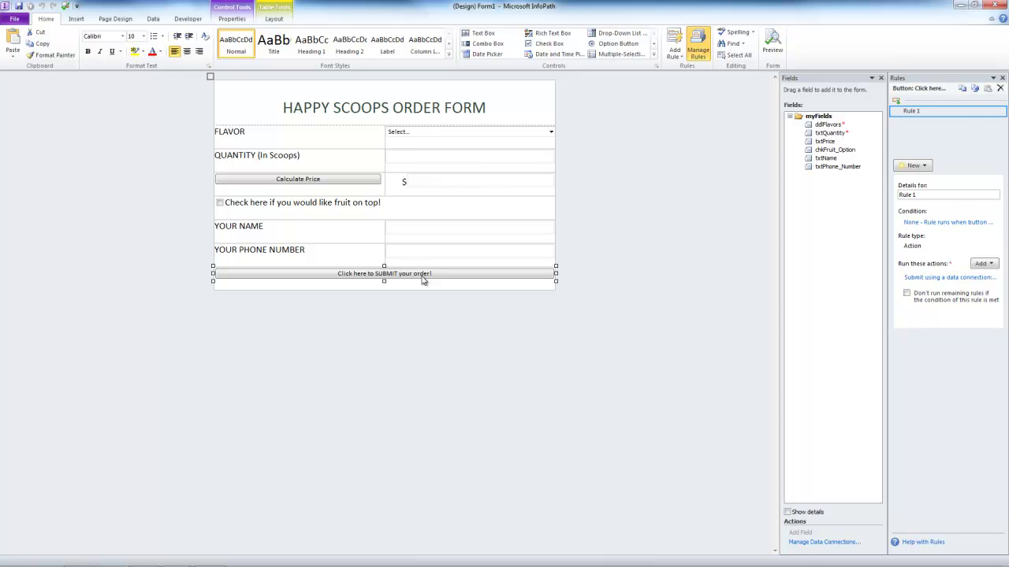
pyautogui.click(338, 180)
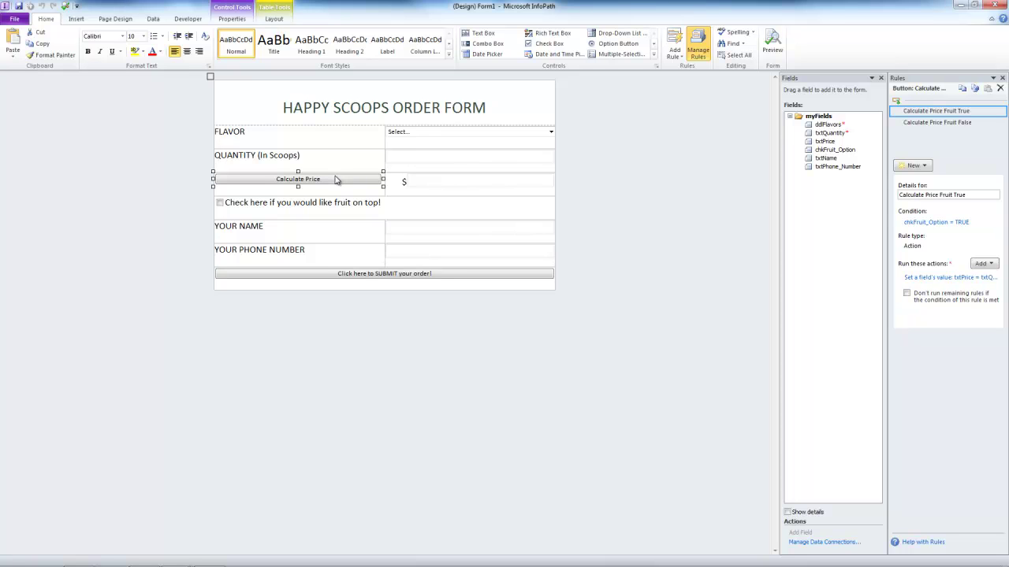
pyautogui.rightClick(937, 116)
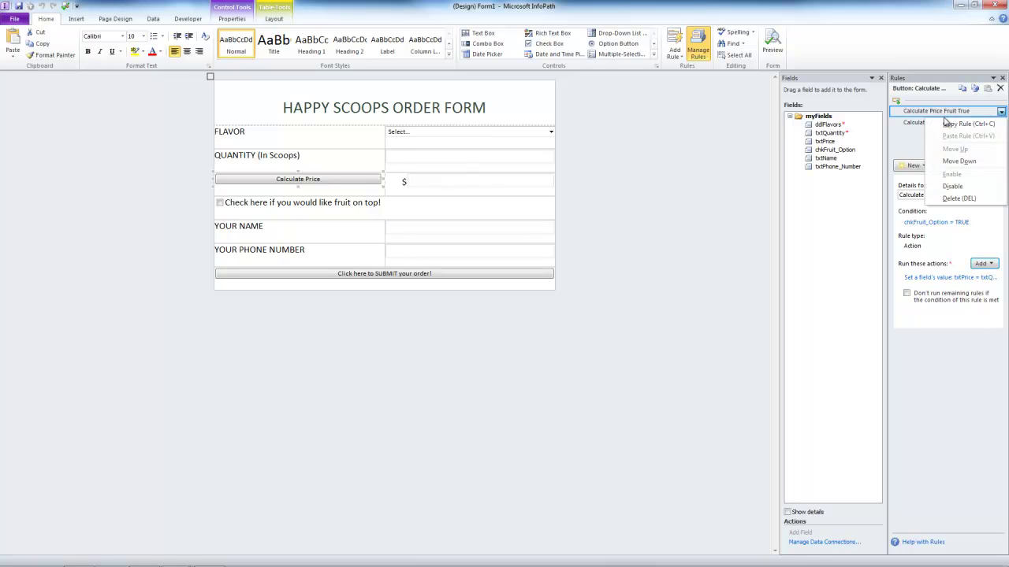
pyautogui.click(954, 126)
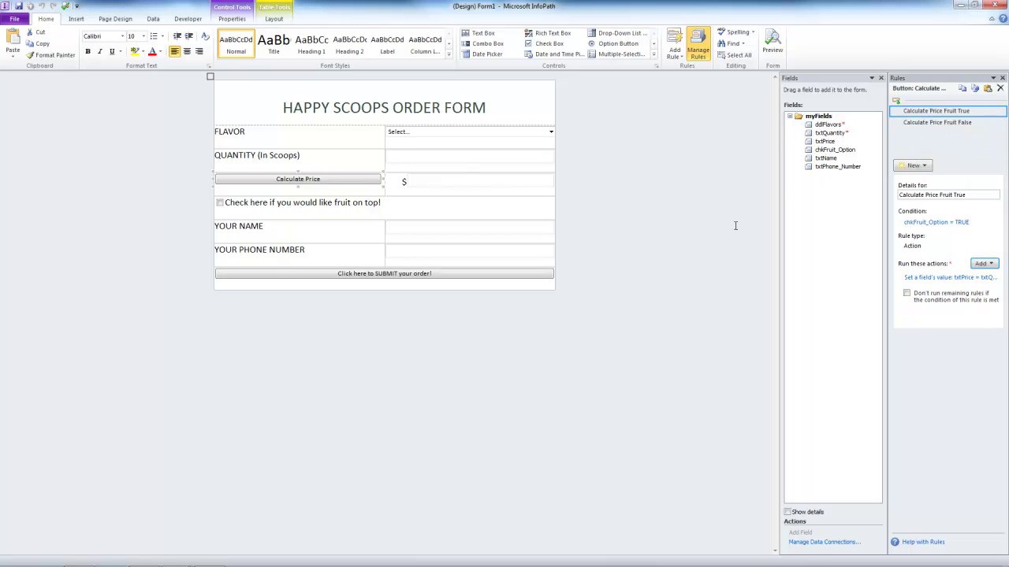
pyautogui.click(387, 277)
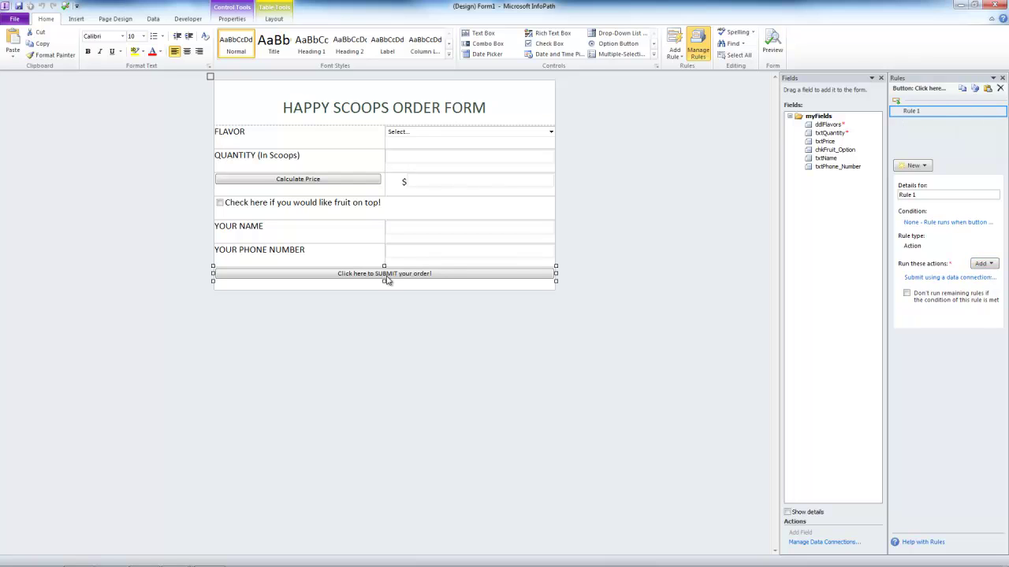
pyautogui.click(958, 130)
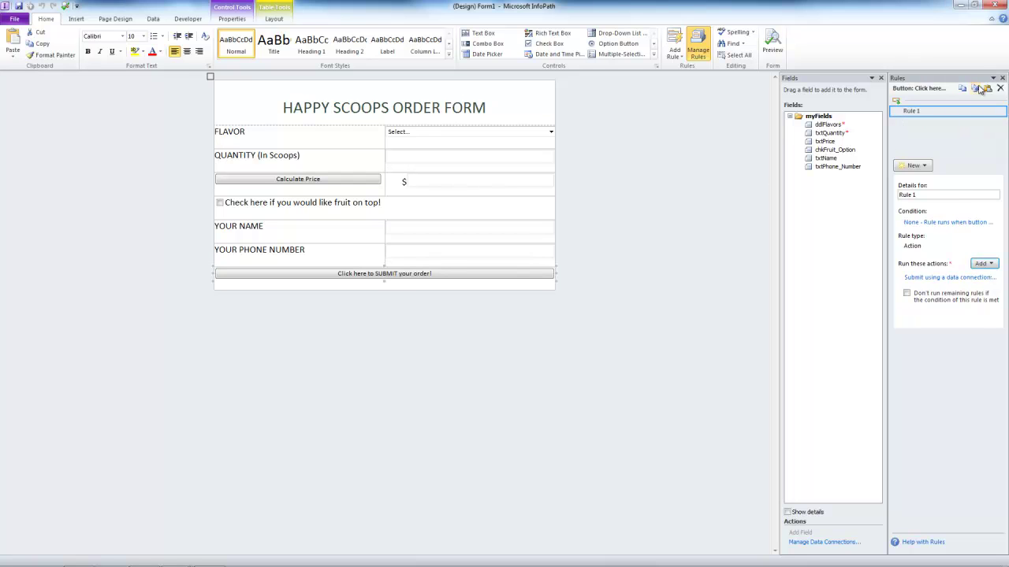
pyautogui.click(980, 88)
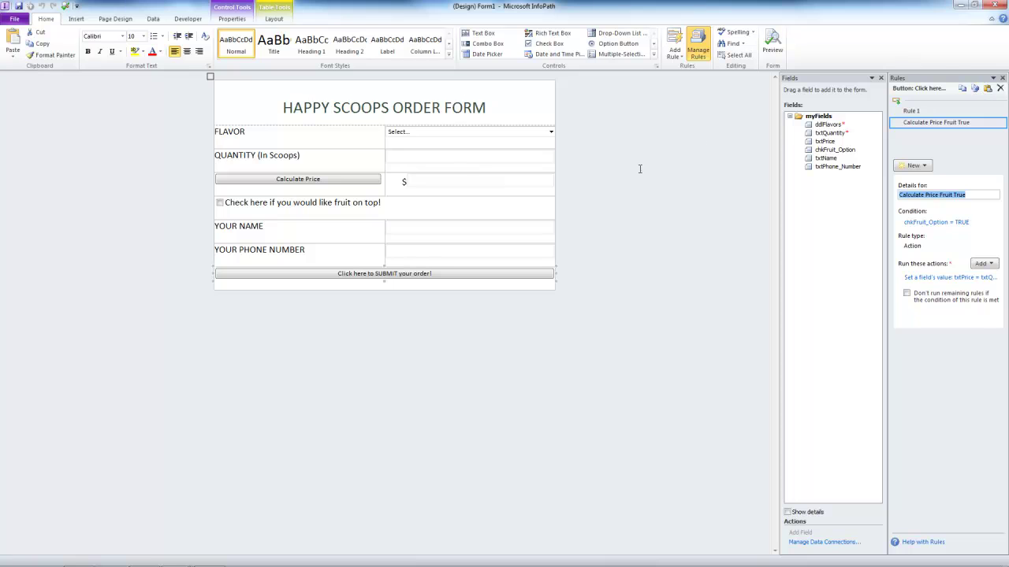
# Step: Copy the Calculate Price Fruit False rule from the Calculate Price button to the submit button
pyautogui.click(336, 182)
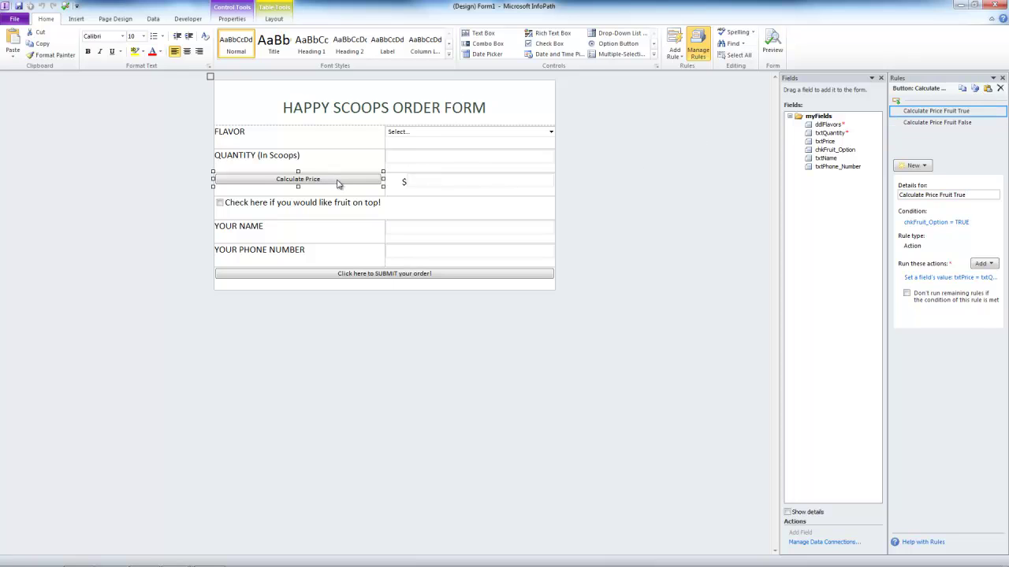
pyautogui.rightClick(938, 125)
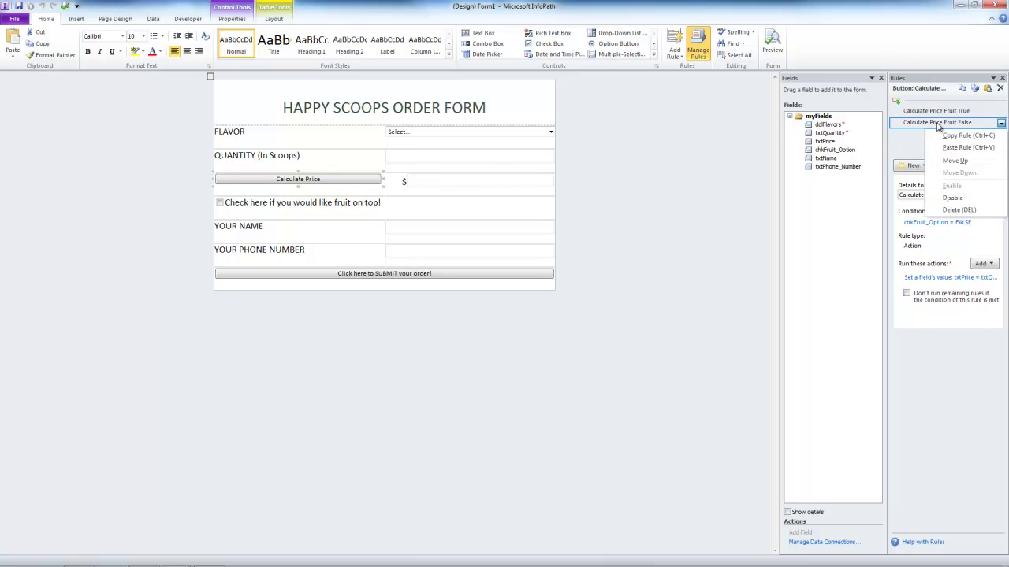
pyautogui.click(963, 136)
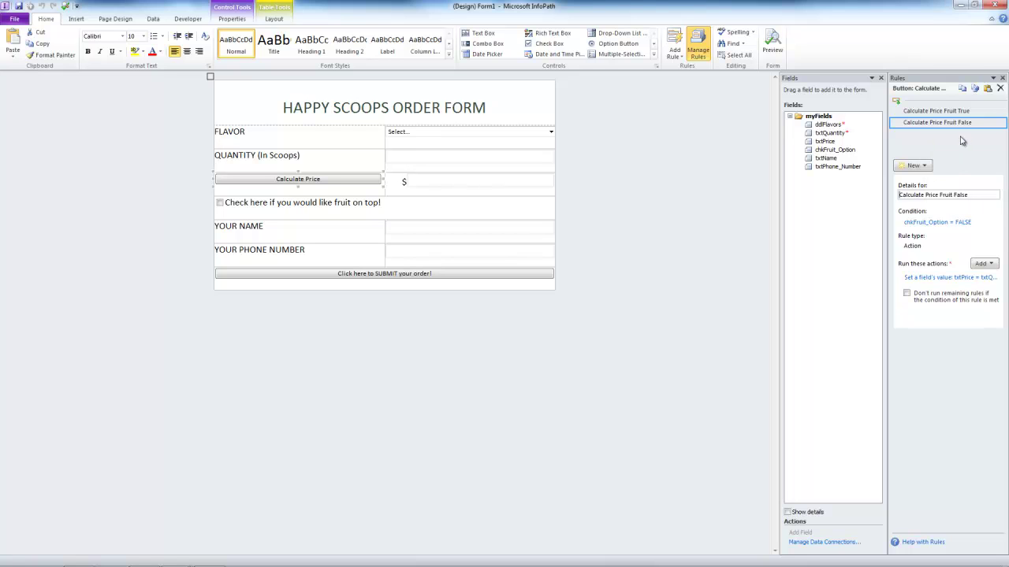
pyautogui.click(355, 273)
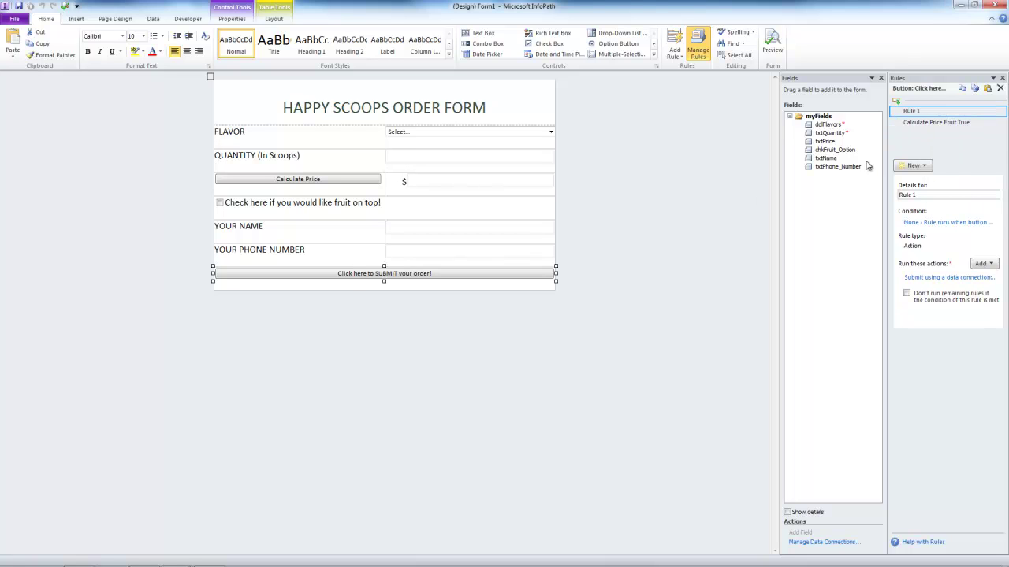
pyautogui.click(988, 89)
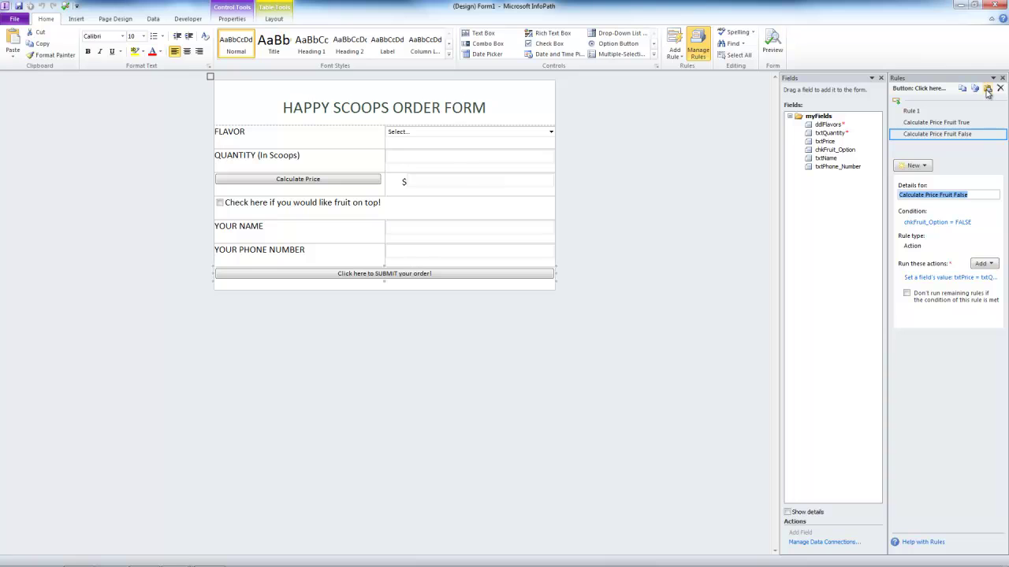
# Step: Rename the submit button's Rule 1 as "Email Submit"
pyautogui.click(912, 113)
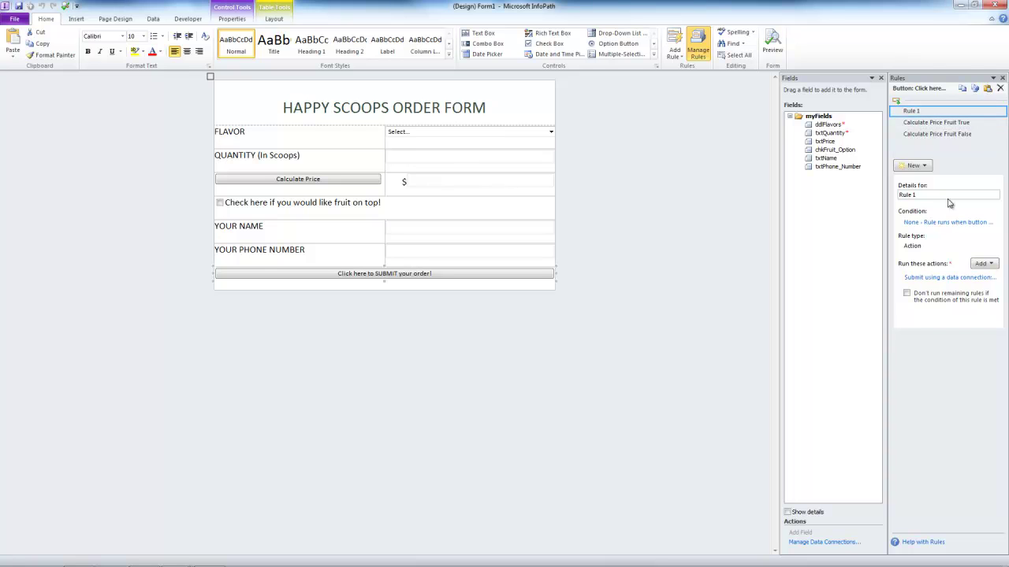
pyautogui.moveTo(926, 195); pyautogui.dragTo(862, 202)
pyautogui.write('Email Submit')
pyautogui.click(934, 134)
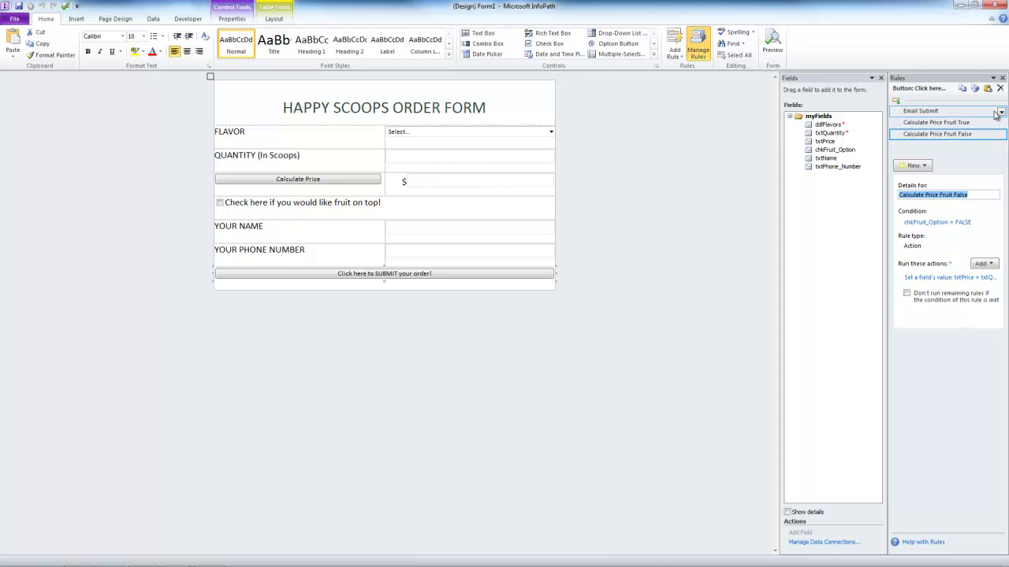
# Step: Move the Email Submit rule below both Calculate Price rules so that it runs last
pyautogui.click(1001, 112)
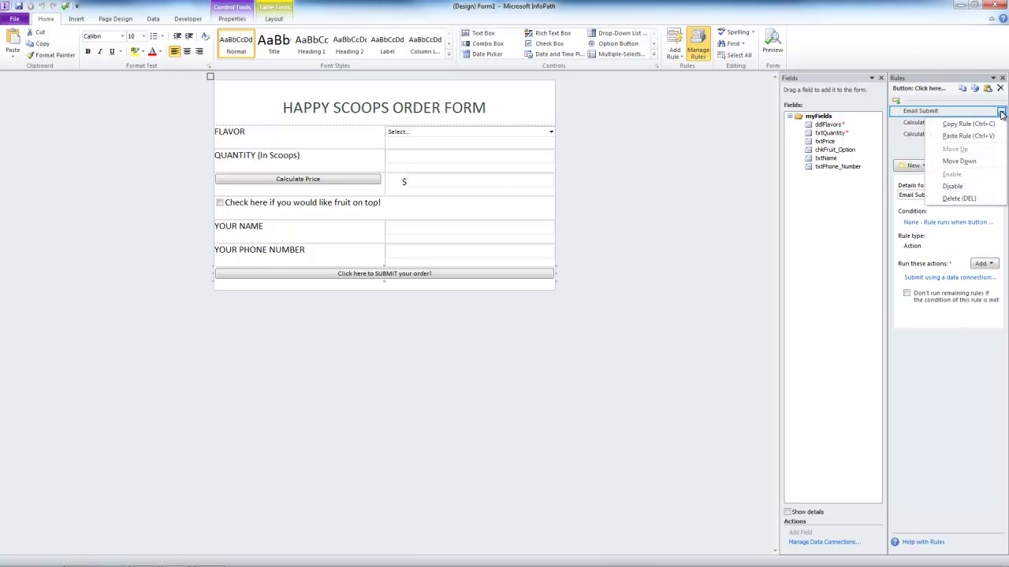
pyautogui.click(968, 161)
pyautogui.click(1001, 124)
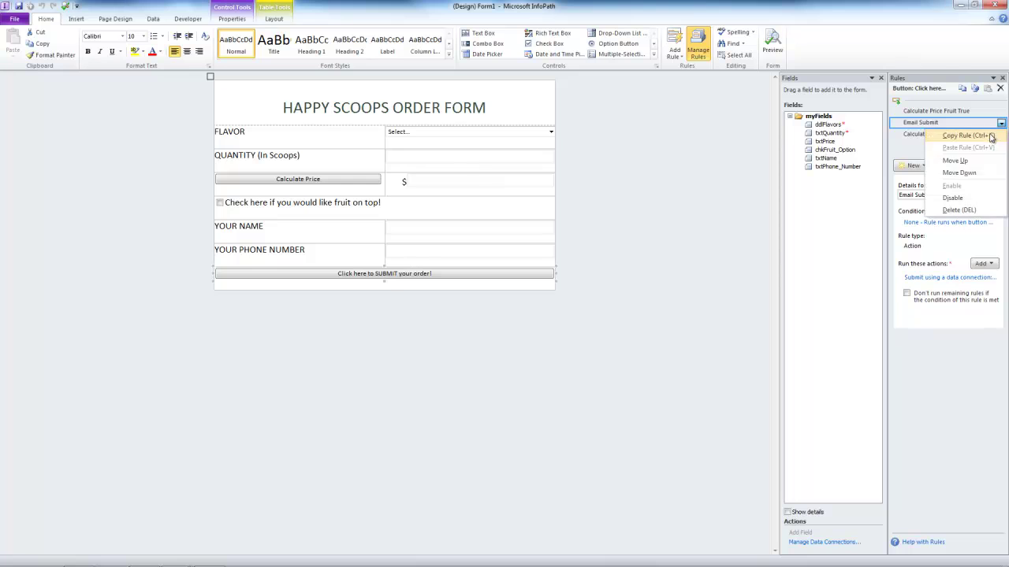
pyautogui.click(970, 174)
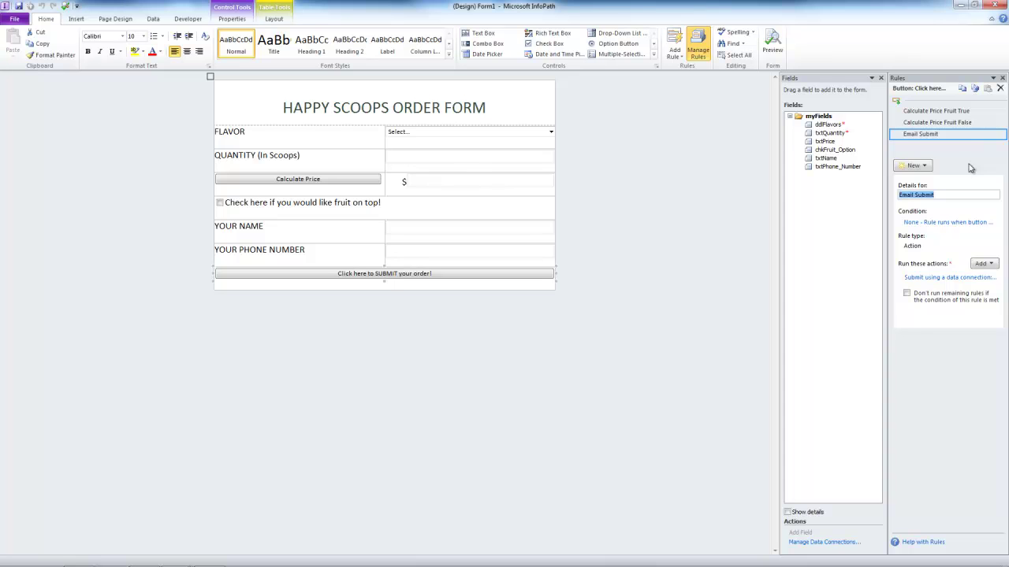
# Step: Preview the form and test the price calculation for 4 scoops of Chocoholic, both without and with the fruit option checked
pyautogui.click(771, 49)
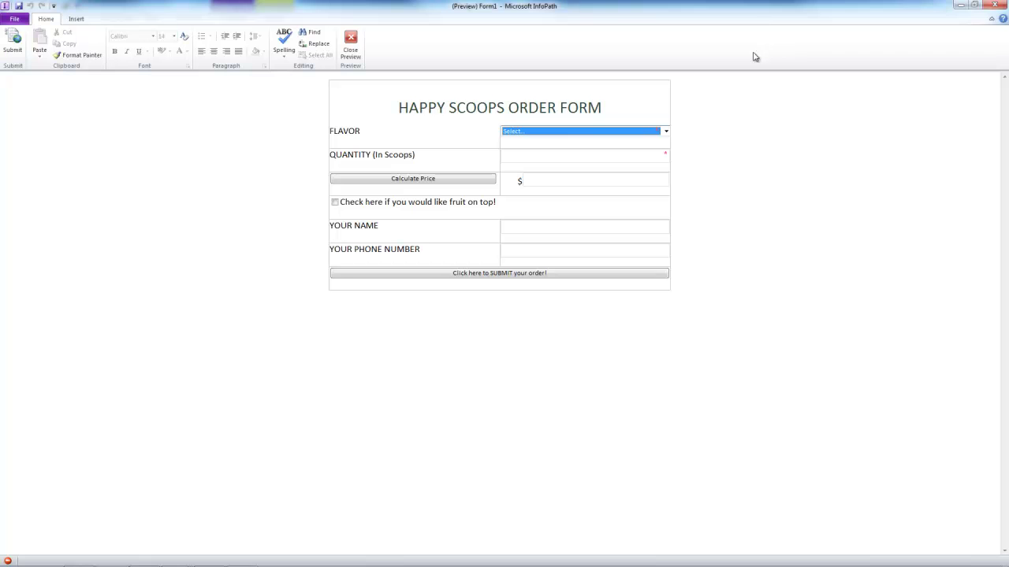
pyautogui.click(593, 128)
pyautogui.click(556, 147)
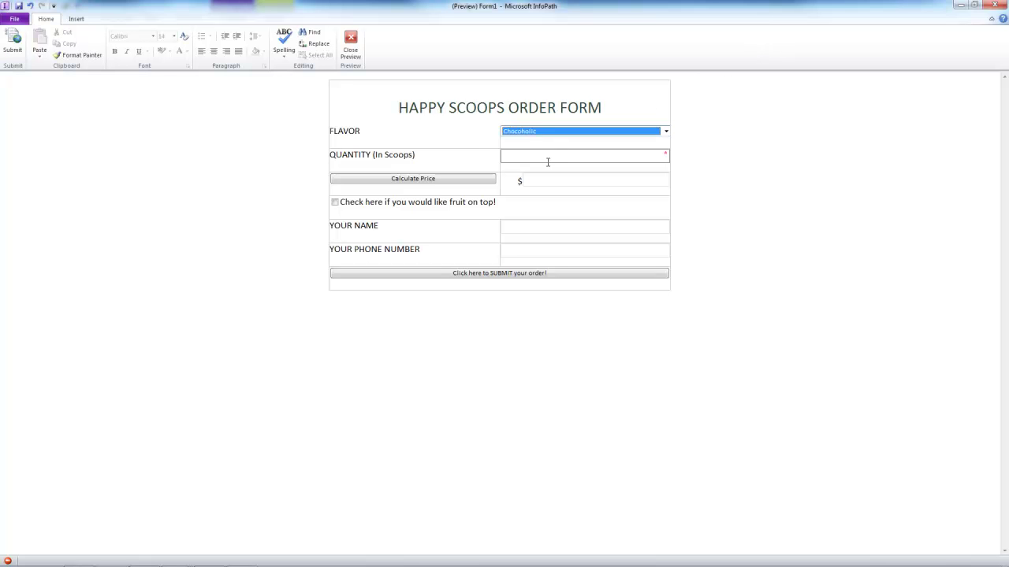
pyautogui.click(548, 162)
pyautogui.write('4')
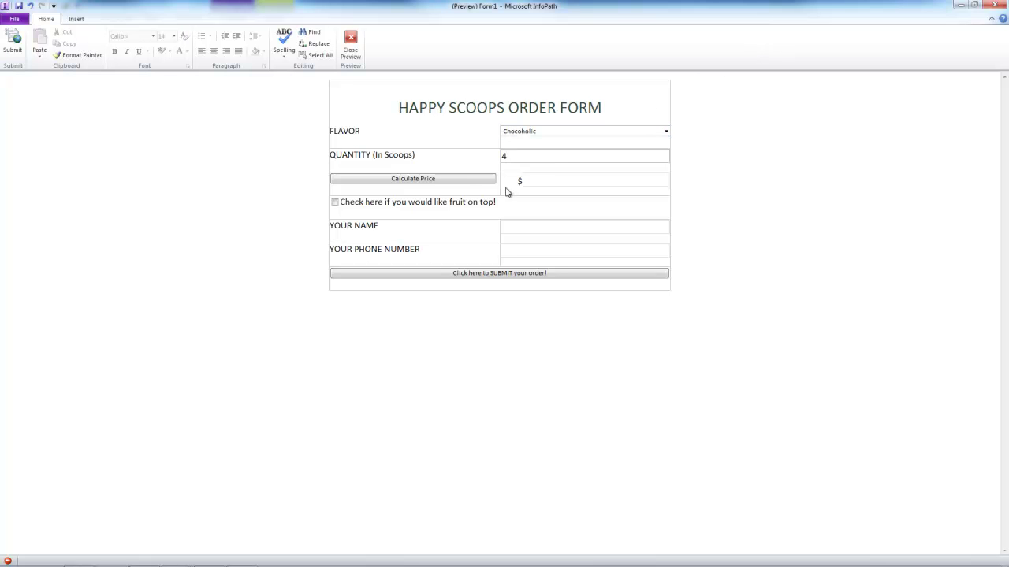
pyautogui.click(463, 179)
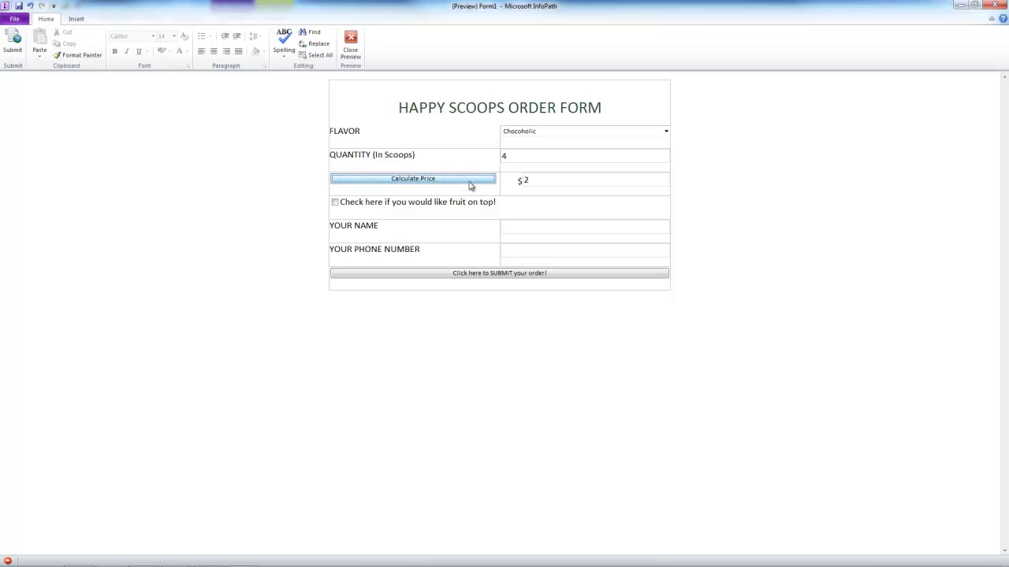
pyautogui.click(334, 202)
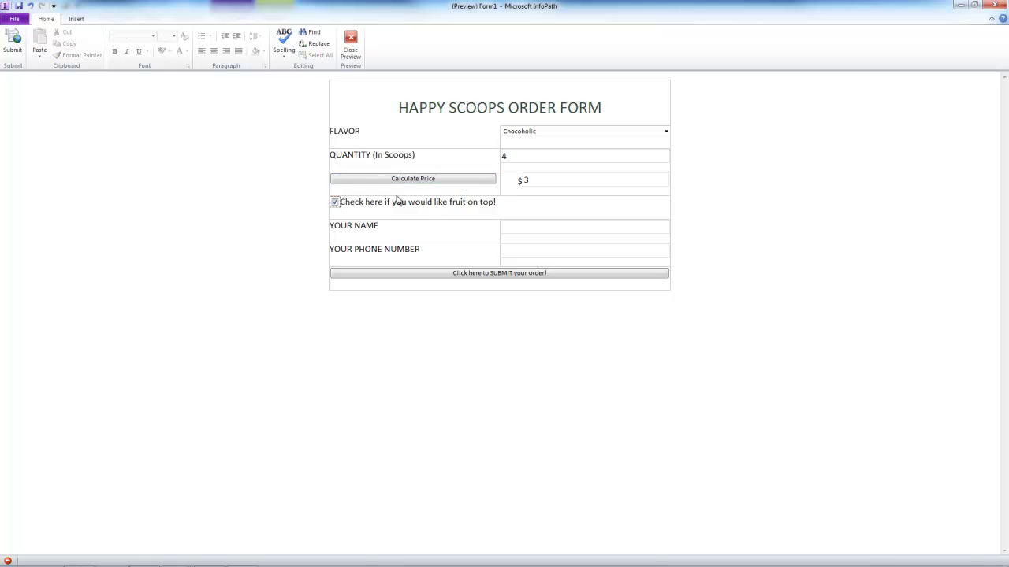
# Step: Set the test order's quantity to 5 scoops and fill in a placeholder customer name and phone number
pyautogui.click(525, 165)
pyautogui.doubleClick(518, 167)
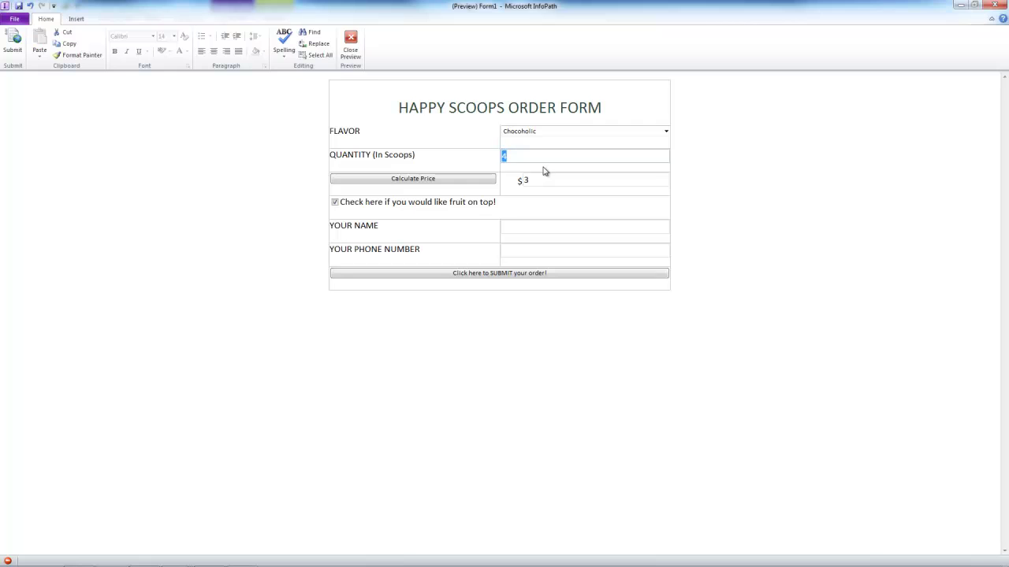
pyautogui.write('5')
pyautogui.click(528, 228)
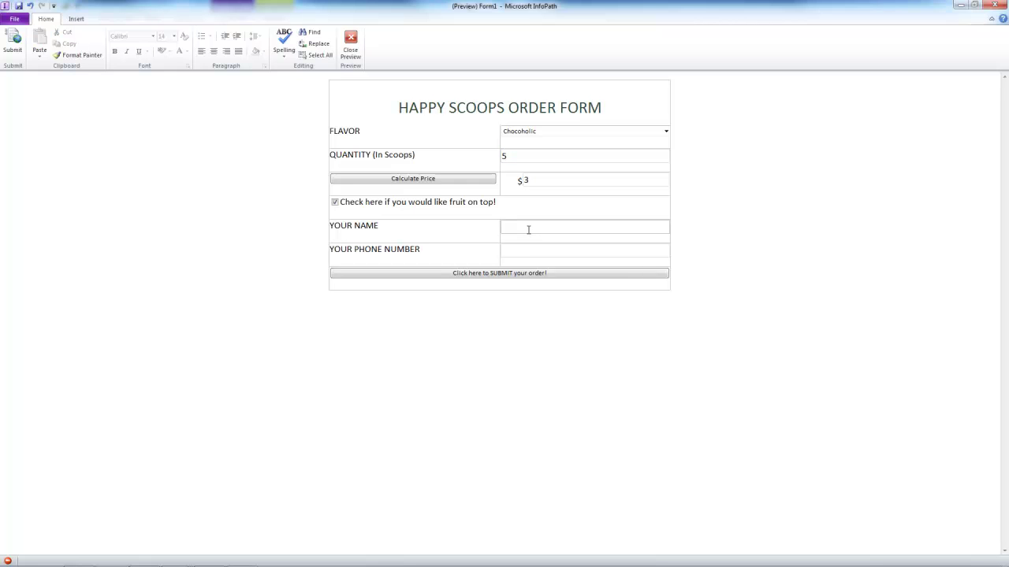
pyautogui.write('c')
pyautogui.click(529, 252)
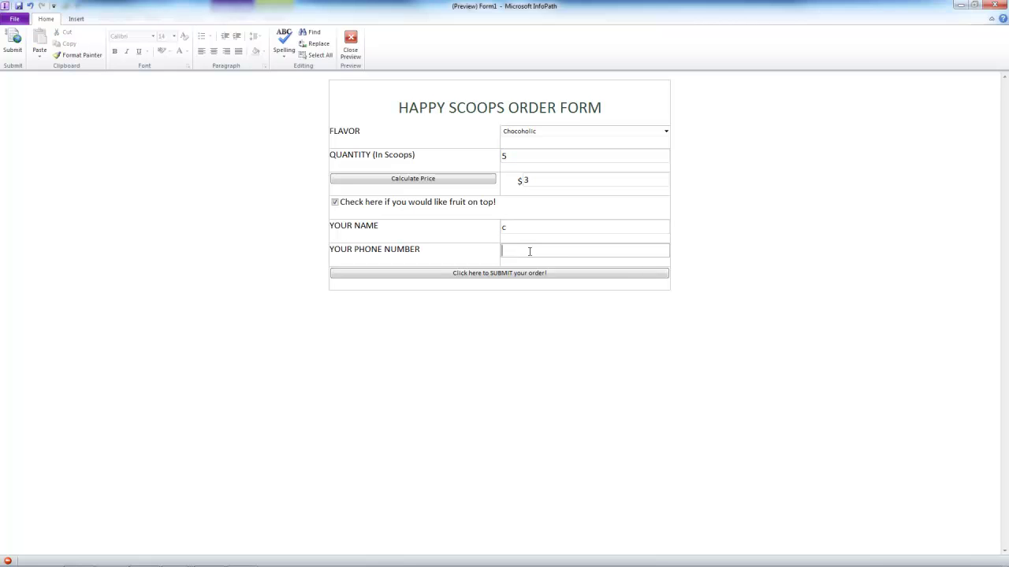
pyautogui.write('4')
# Step: Submit the test order to check the price rules on submission, and dismiss the resulting dialogs
pyautogui.click(509, 275)
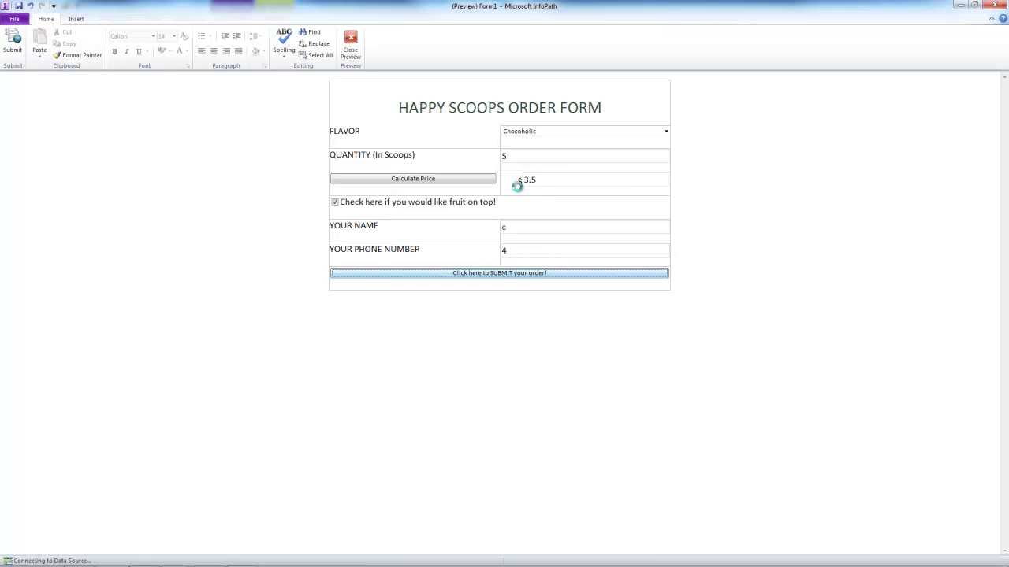
pyautogui.click(581, 371)
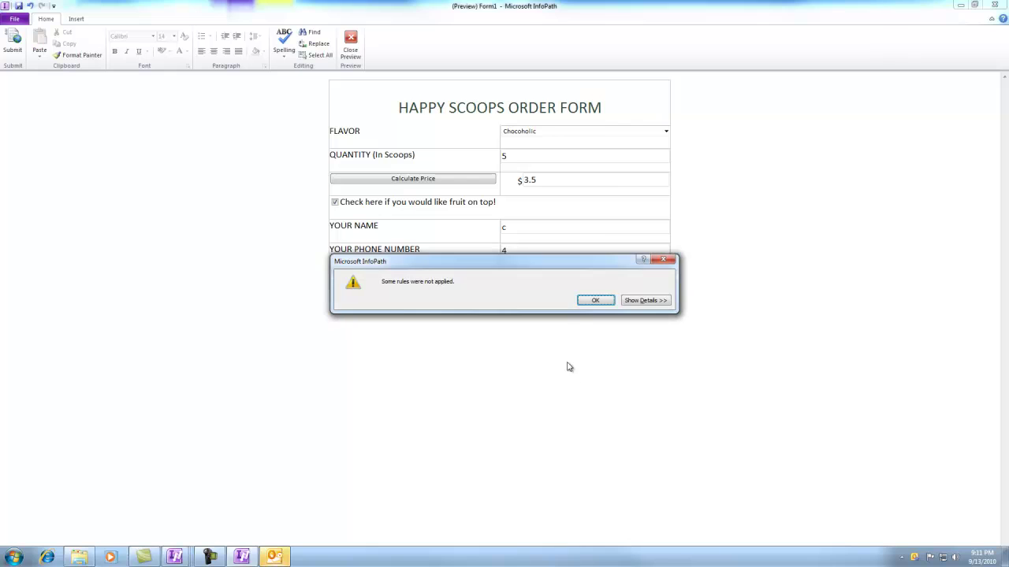
pyautogui.click(600, 304)
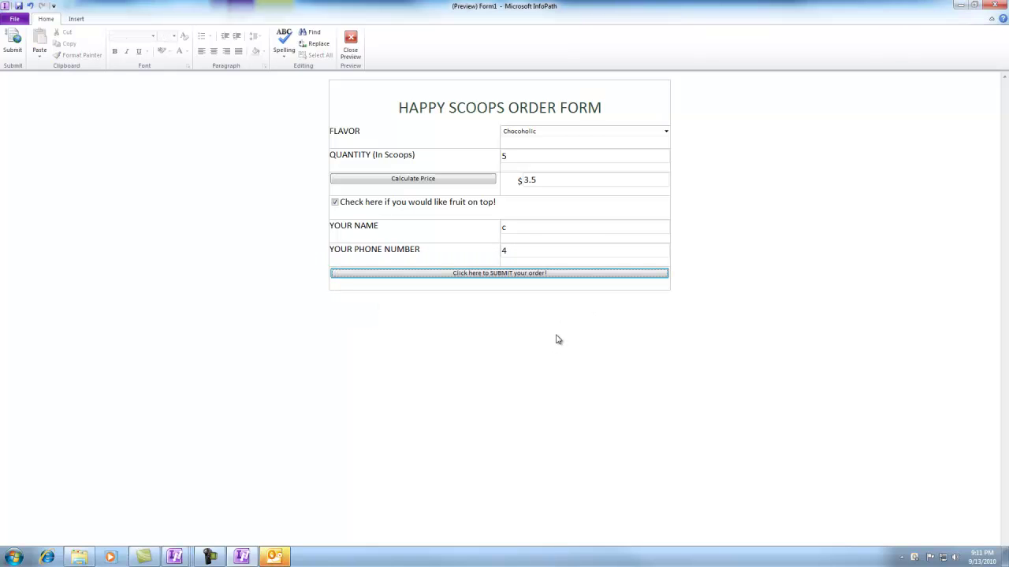
# Step: Leave the preview and delete the table row containing the submit button from the form
pyautogui.click(347, 39)
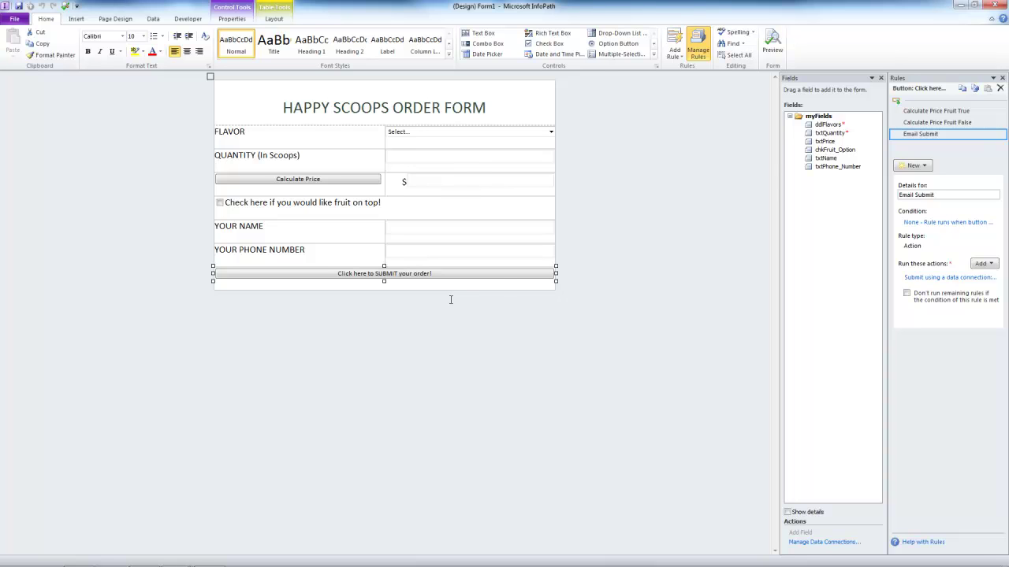
pyautogui.moveTo(548, 286); pyautogui.dragTo(339, 270)
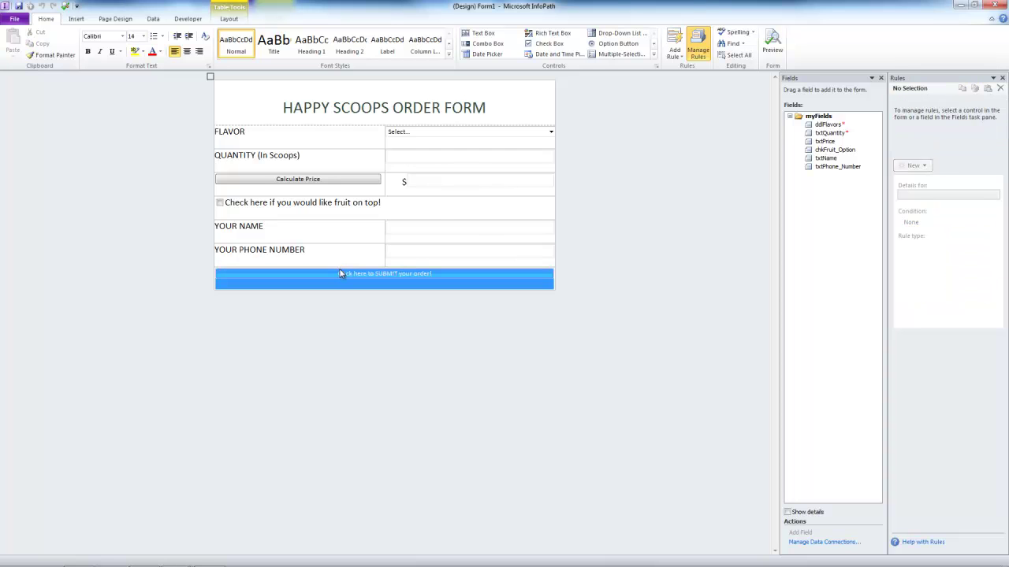
pyautogui.press('Delete')
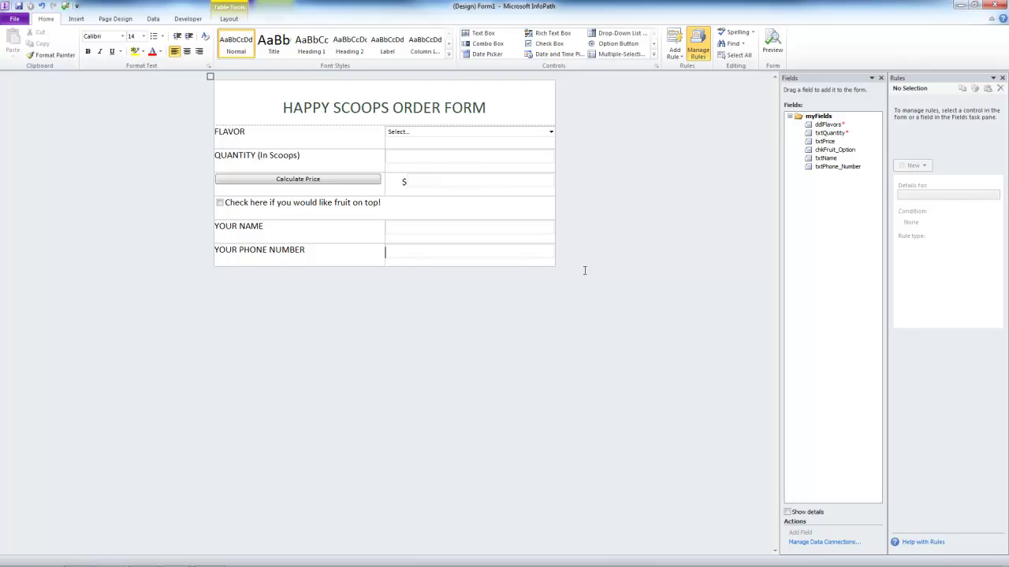
# Step: Make the txtPrice text box read-only
pyautogui.click(488, 183)
pyautogui.rightClick(489, 183)
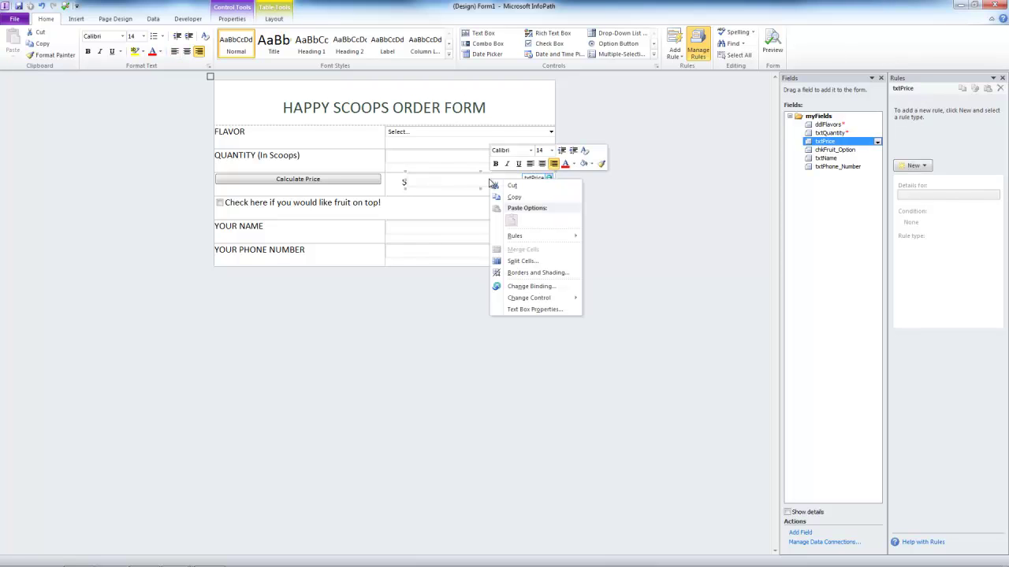
pyautogui.click(543, 311)
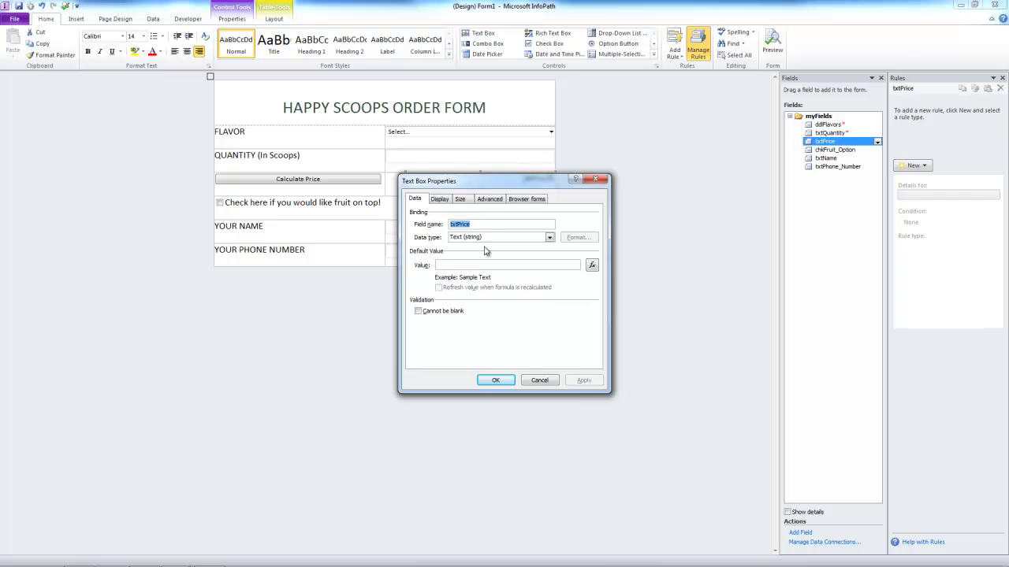
pyautogui.click(439, 199)
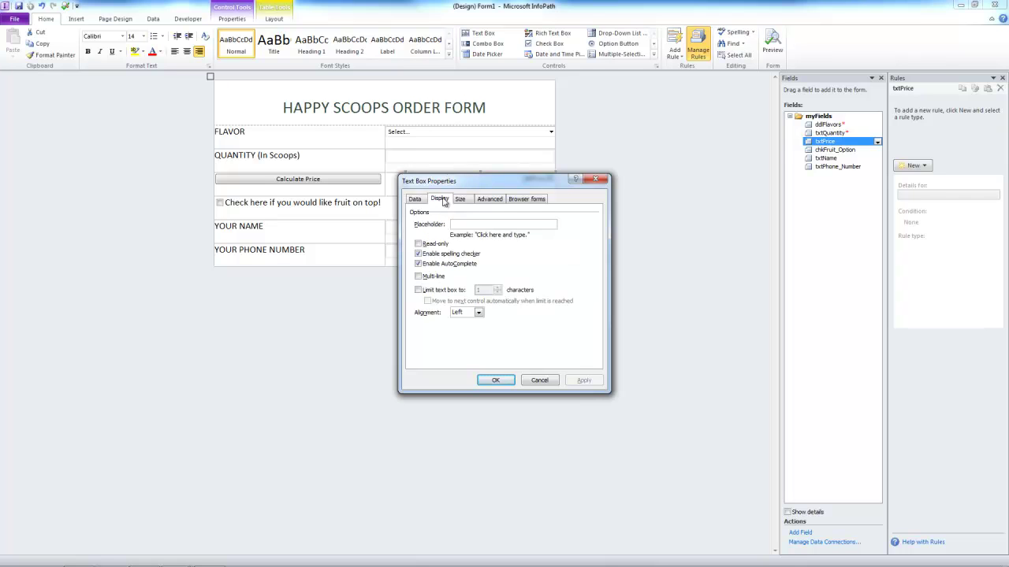
pyautogui.click(419, 244)
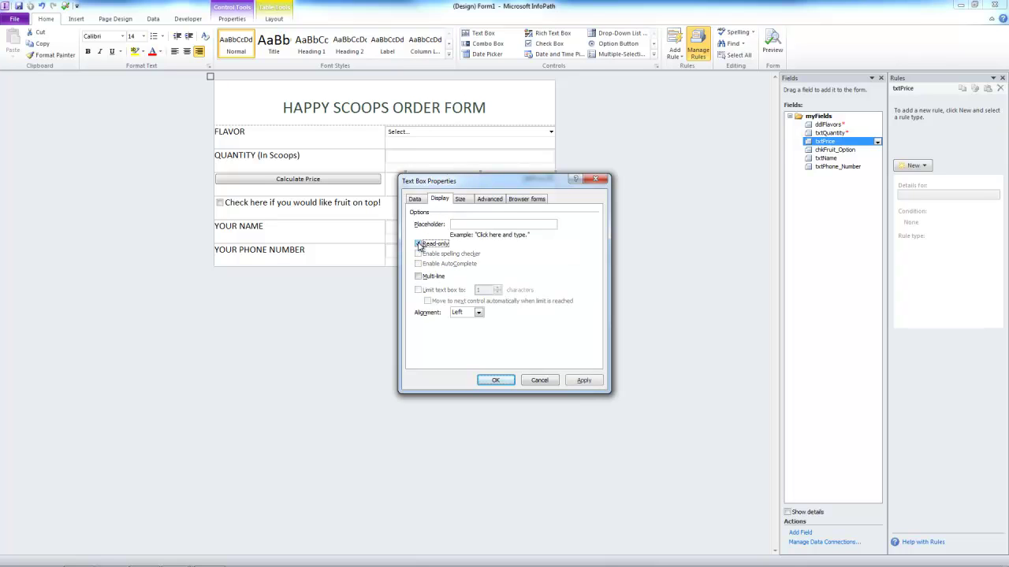
pyautogui.click(495, 381)
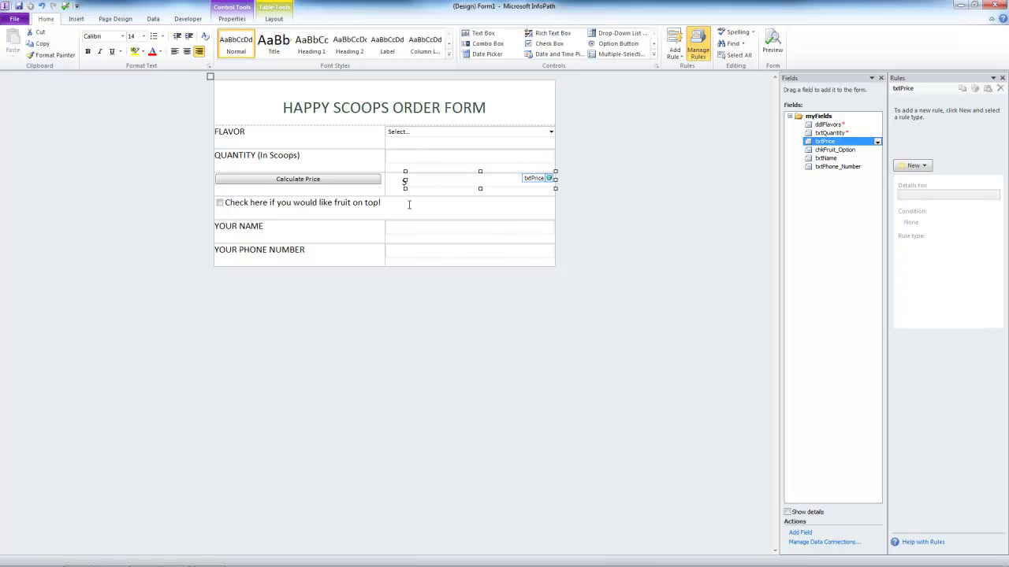
# Step: Copy the Calculate Price Fruit True rule from the Calculate Price button to the txtQuantity field
pyautogui.click(415, 162)
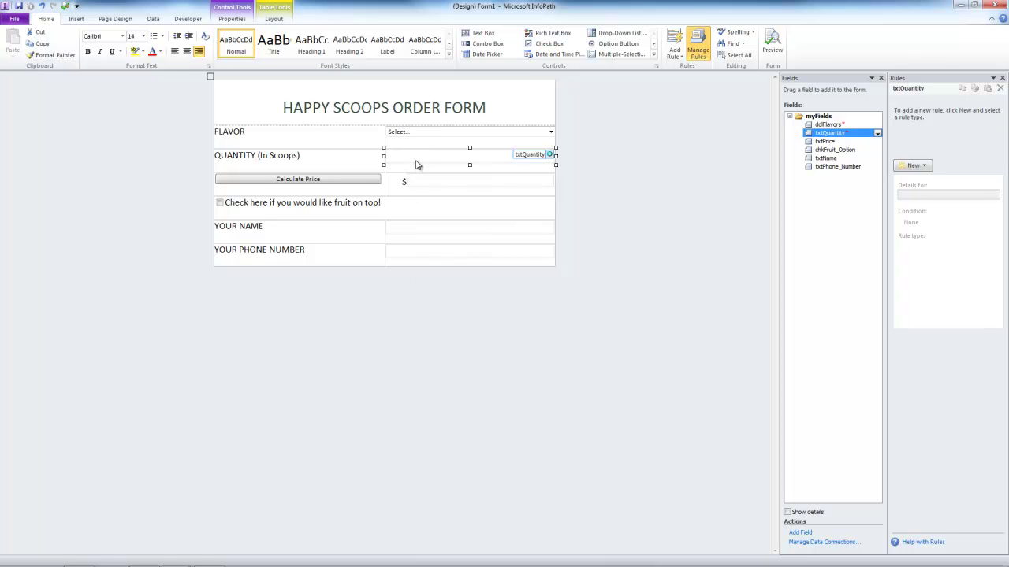
pyautogui.click(365, 184)
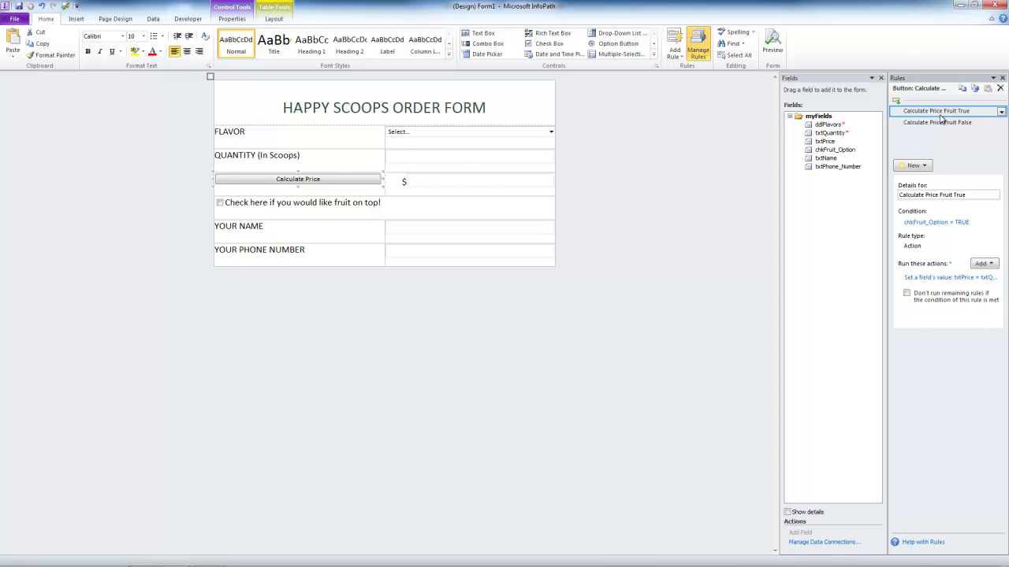
pyautogui.rightClick(941, 119)
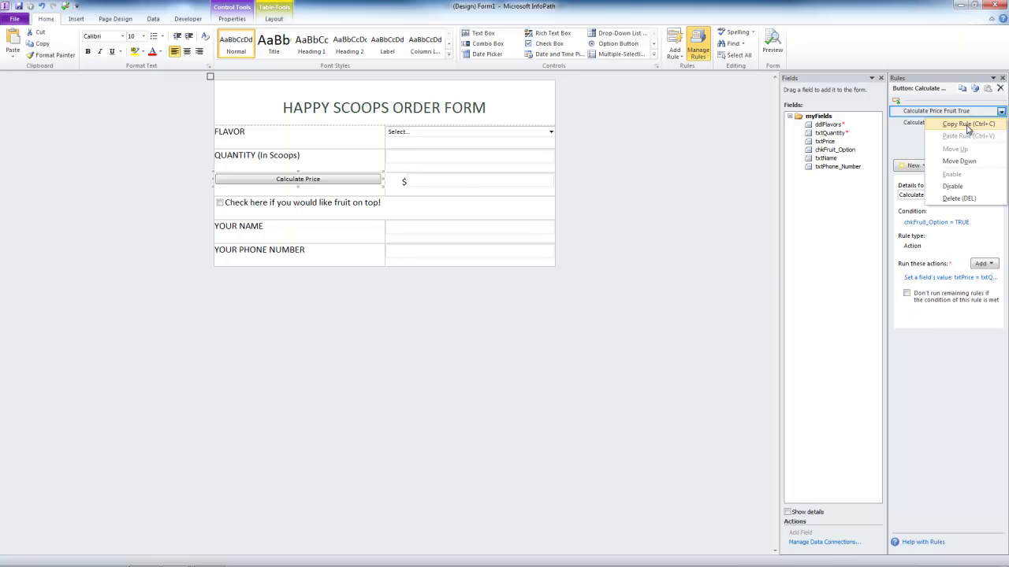
pyautogui.click(968, 125)
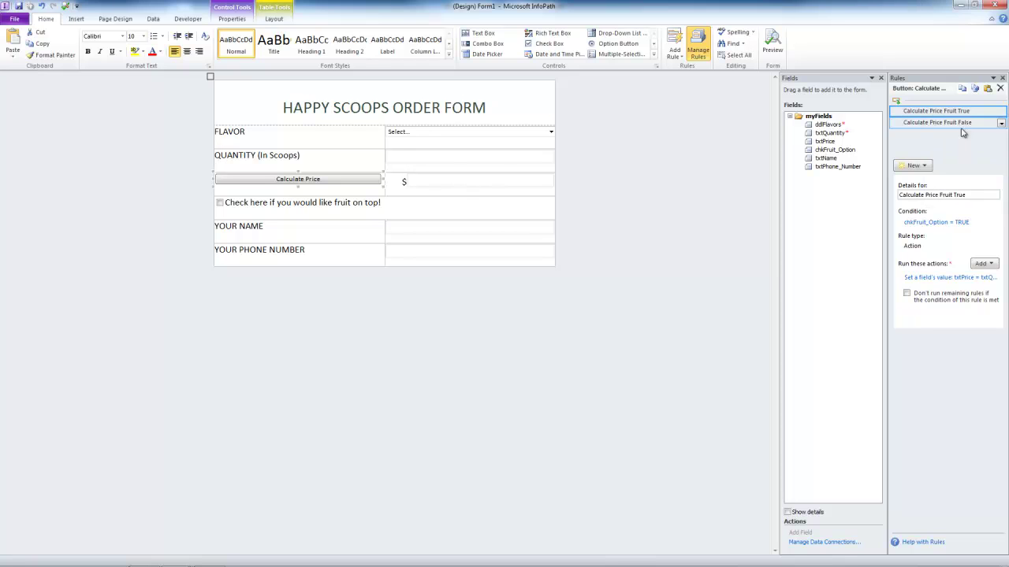
pyautogui.click(454, 161)
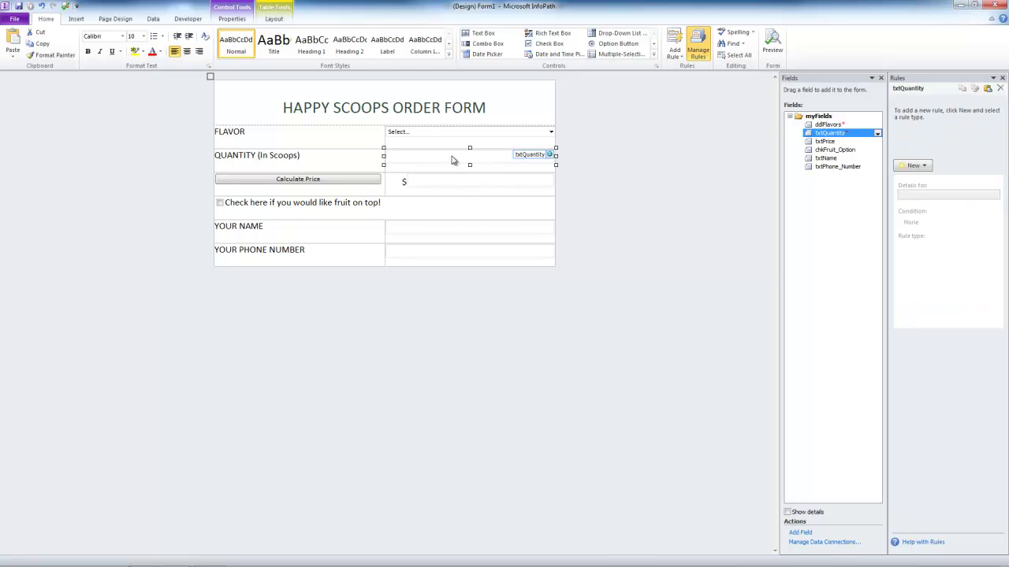
pyautogui.click(989, 89)
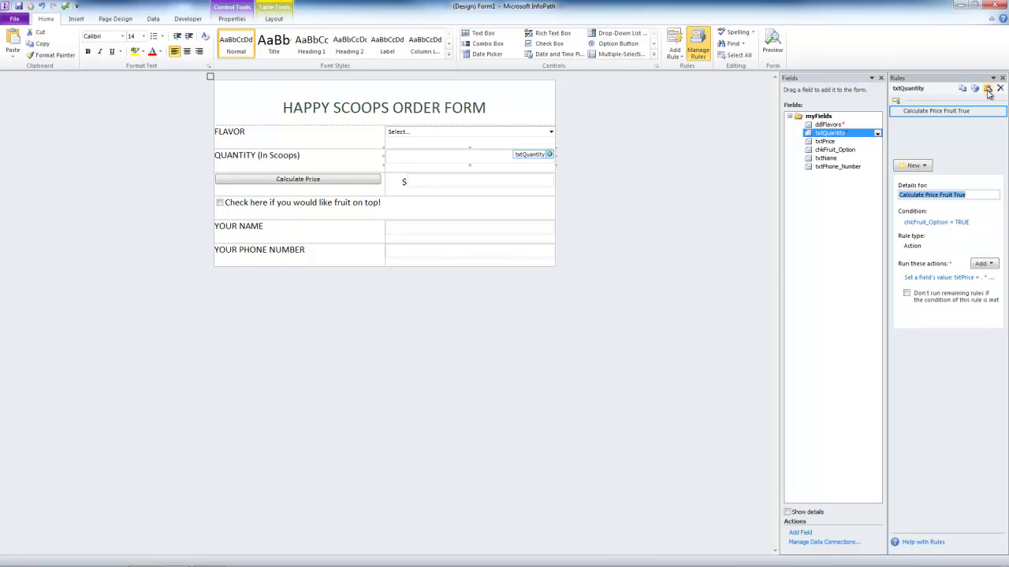
# Step: Copy the Calculate Price Fruit False rule from the Calculate Price button to the txtQuantity field
pyautogui.click(331, 186)
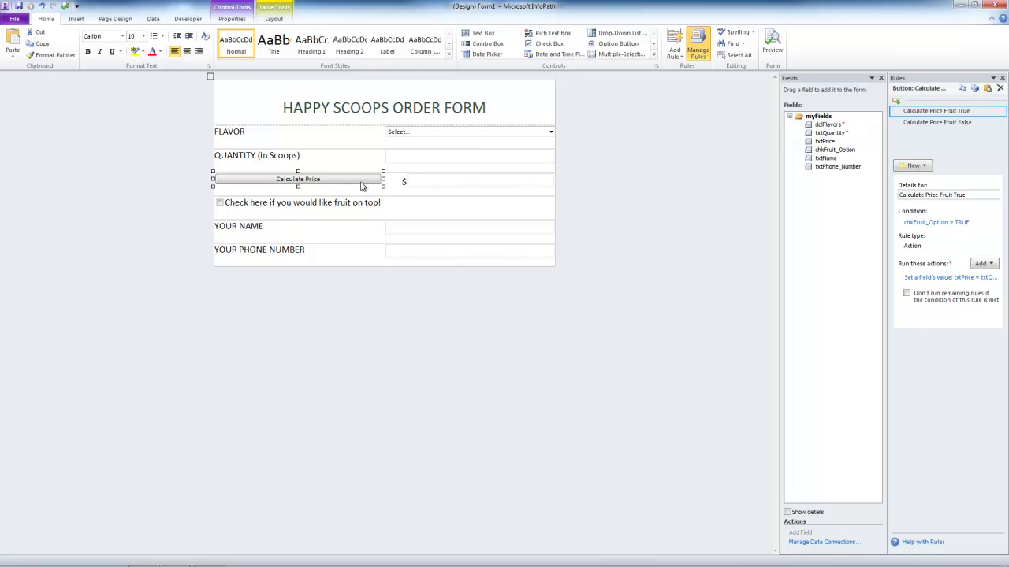
pyautogui.click(921, 124)
pyautogui.rightClick(922, 126)
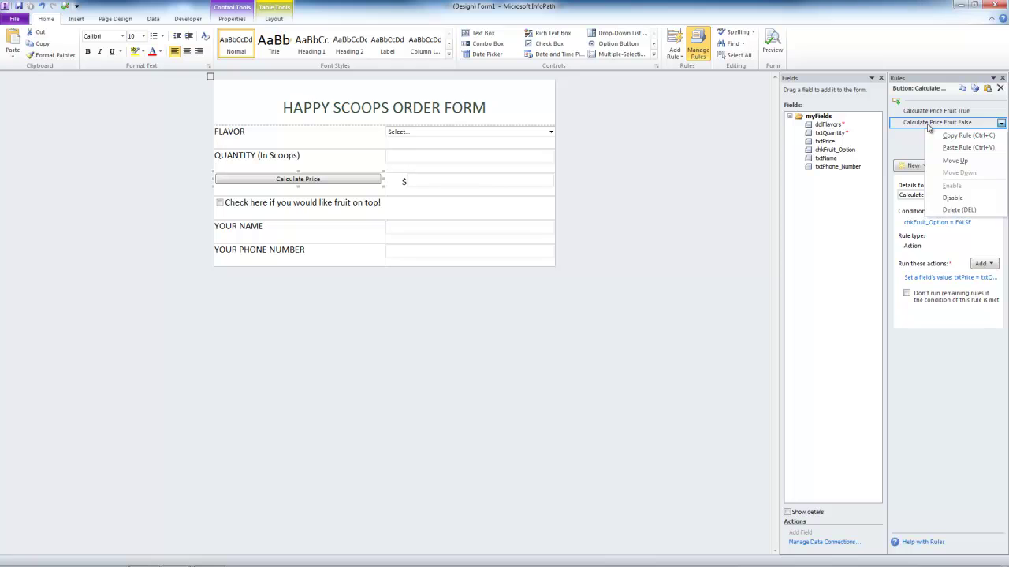
pyautogui.click(960, 147)
pyautogui.click(417, 161)
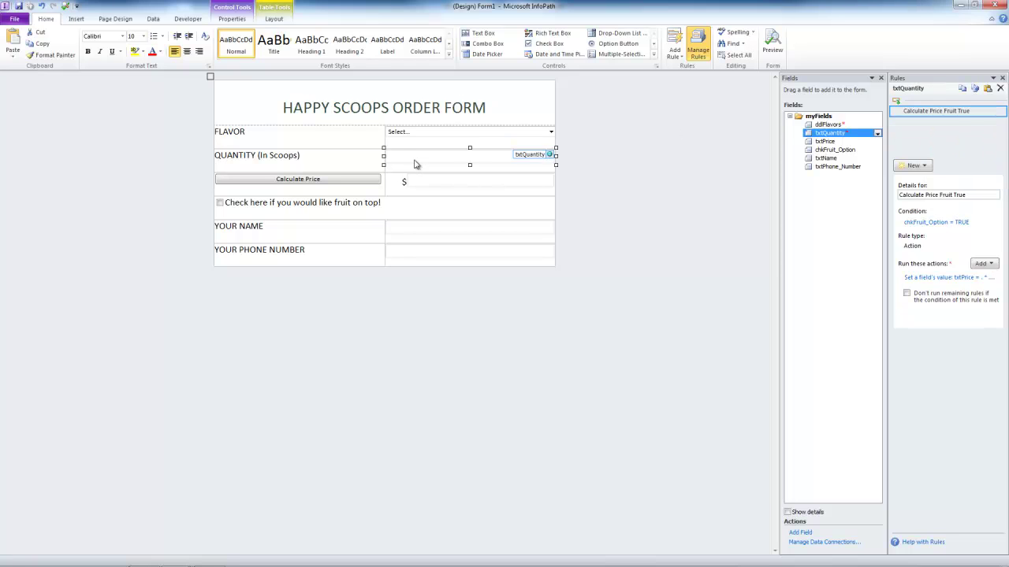
pyautogui.click(988, 88)
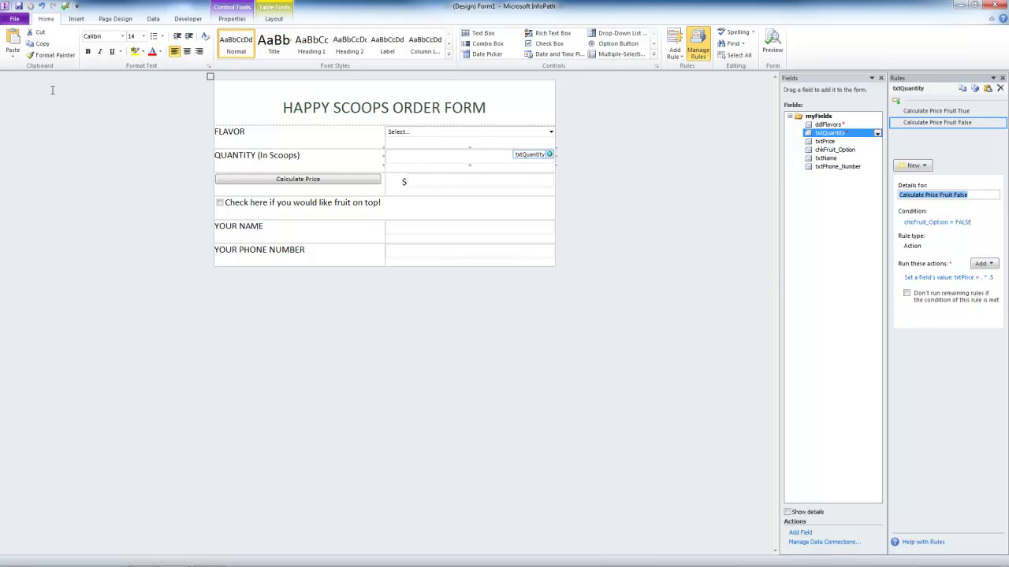
# Step: Save the form template, close the rules view and deselect the quantity field
pyautogui.click(19, 7)
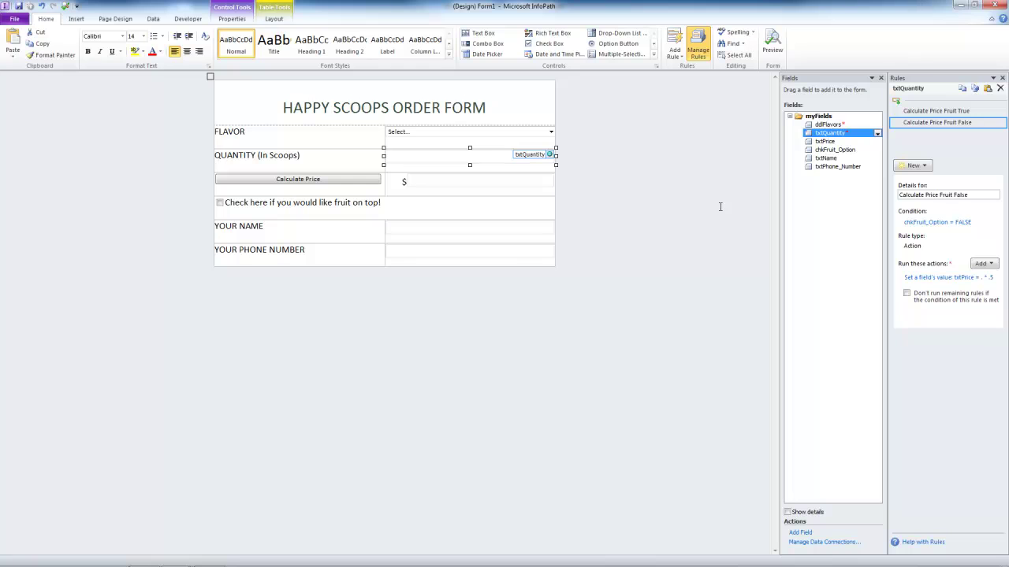
pyautogui.click(1002, 78)
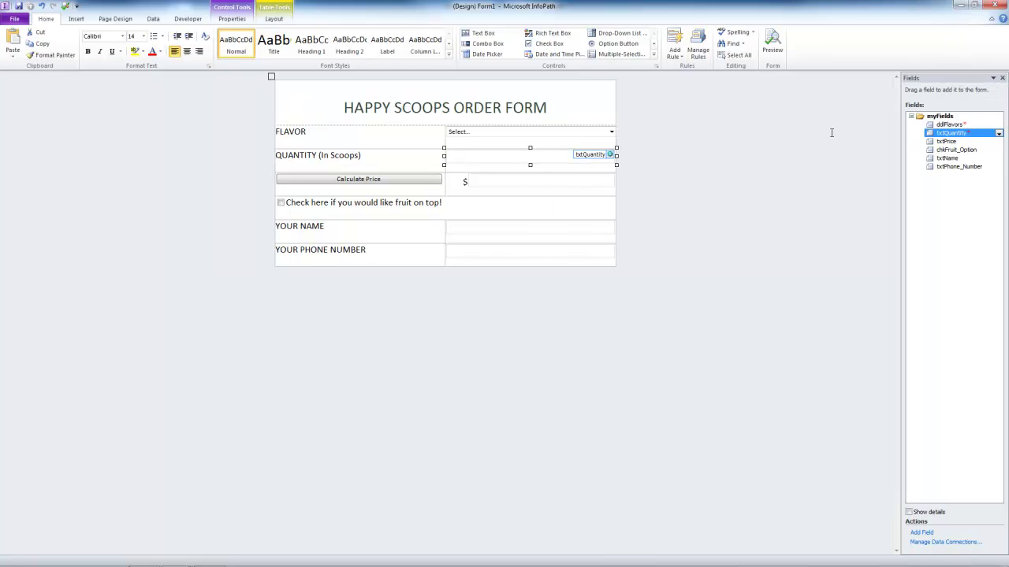
pyautogui.click(290, 249)
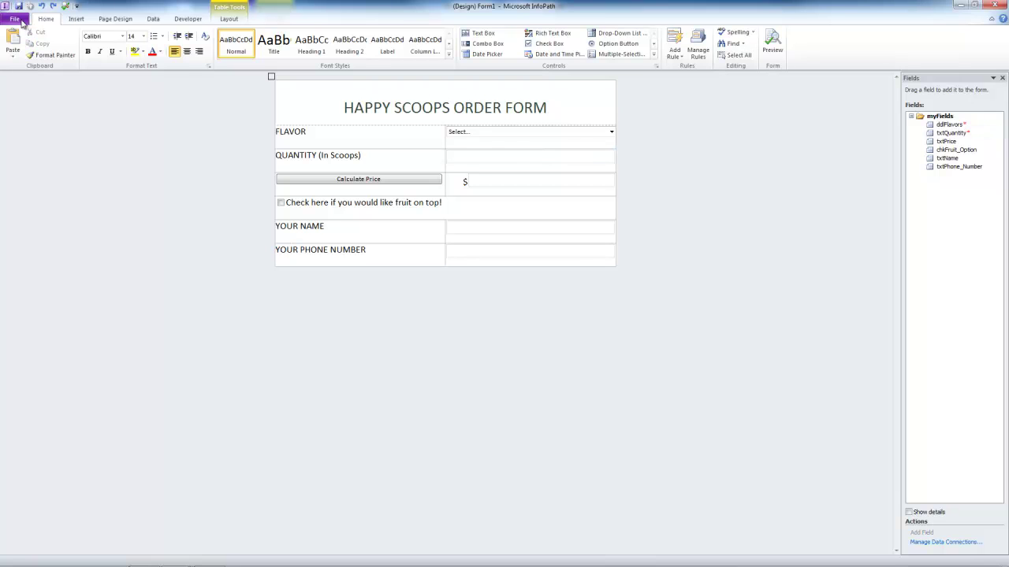
pyautogui.click(19, 23)
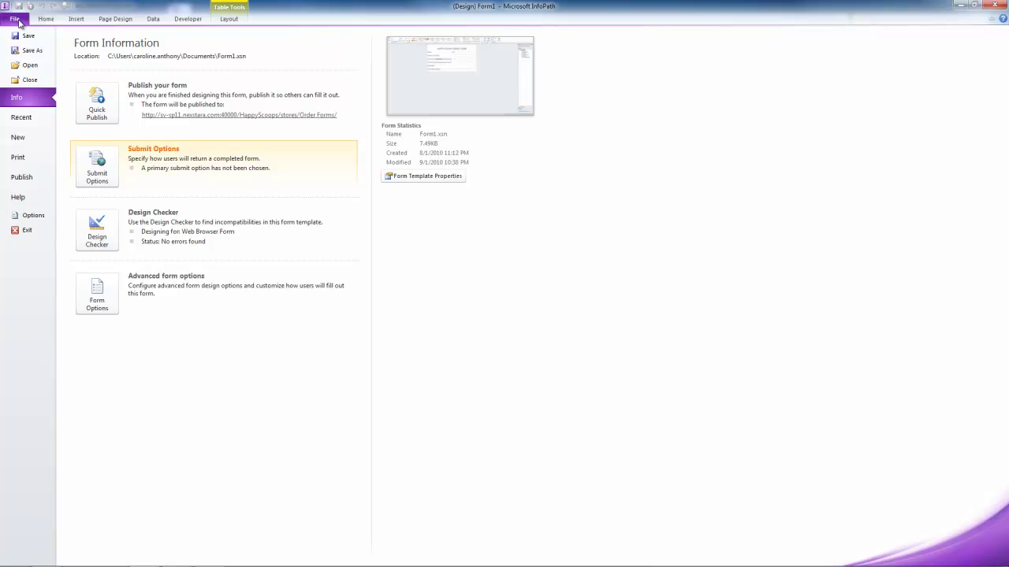
pyautogui.click(36, 178)
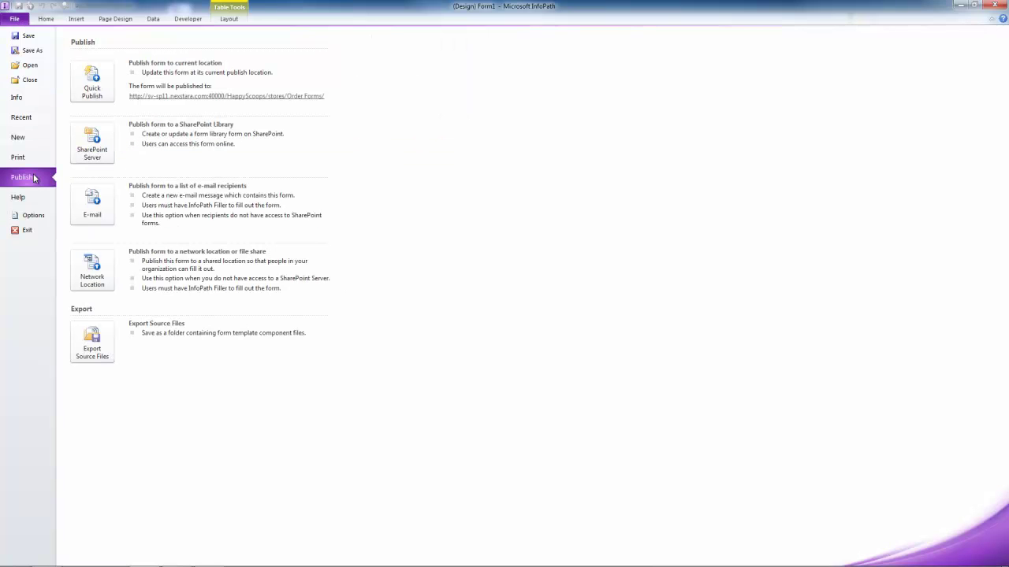
pyautogui.click(93, 148)
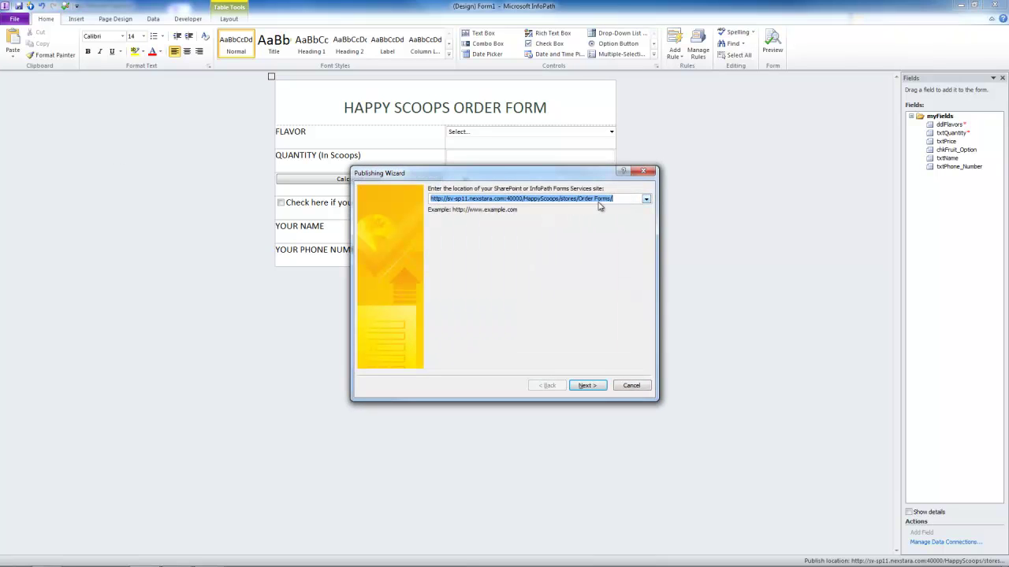
pyautogui.click(609, 199)
pyautogui.moveTo(609, 199); pyautogui.dragTo(575, 202)
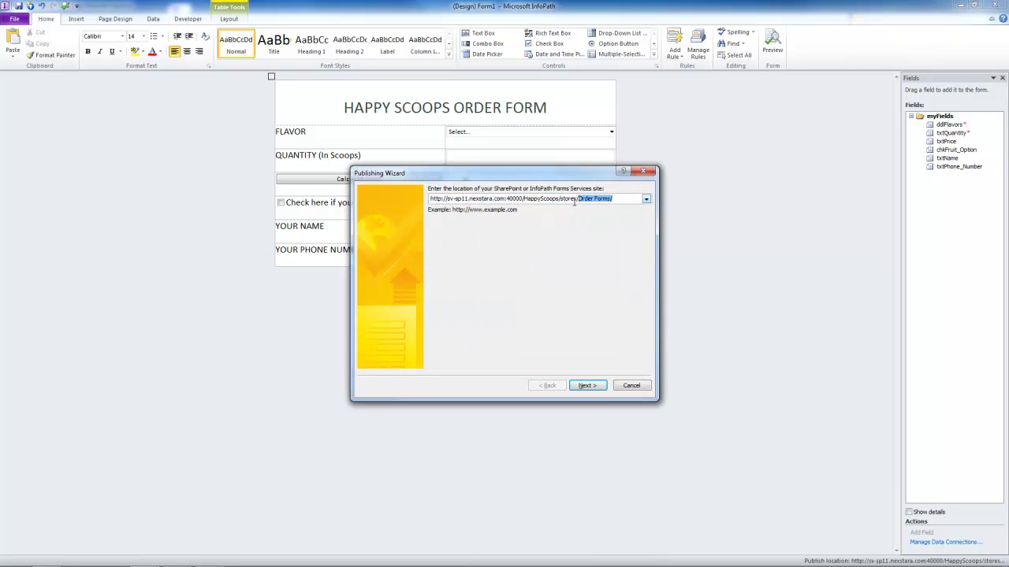
pyautogui.press('BackSpace')
# Step: Switch to Internet Explorer to check the Stores site's address, and return to the Publishing Wizard in InfoPath
pyautogui.hotkey('alt', 'Tab')
pyautogui.hotkey('alt', 'Tab')
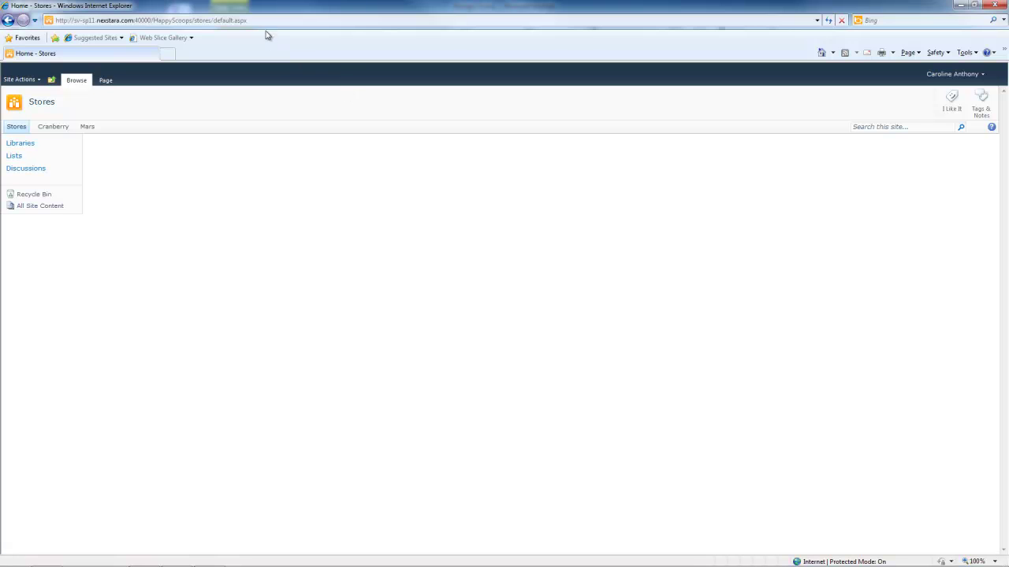
pyautogui.click(255, 20)
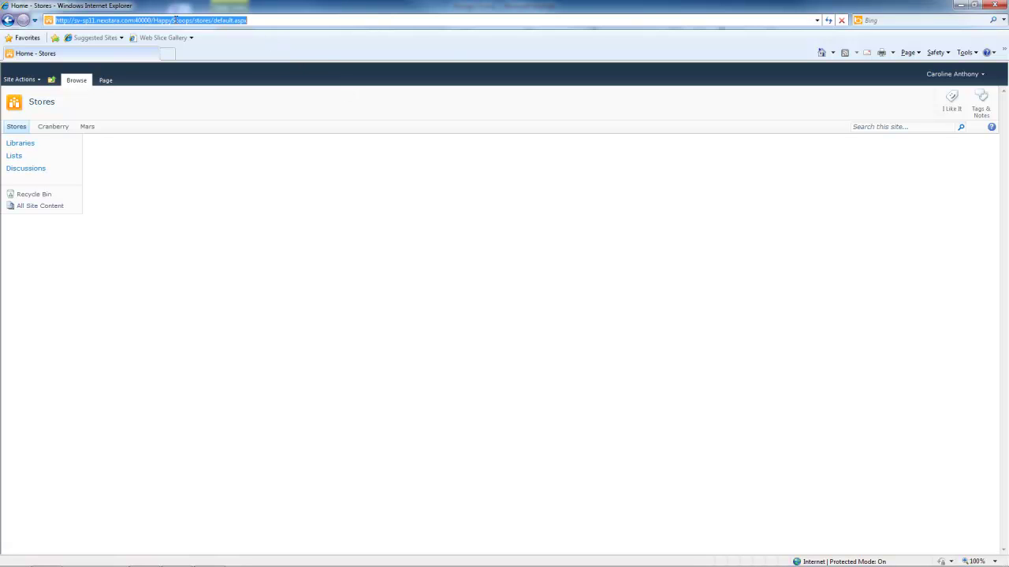
pyautogui.hotkey('alt', 'Tab')
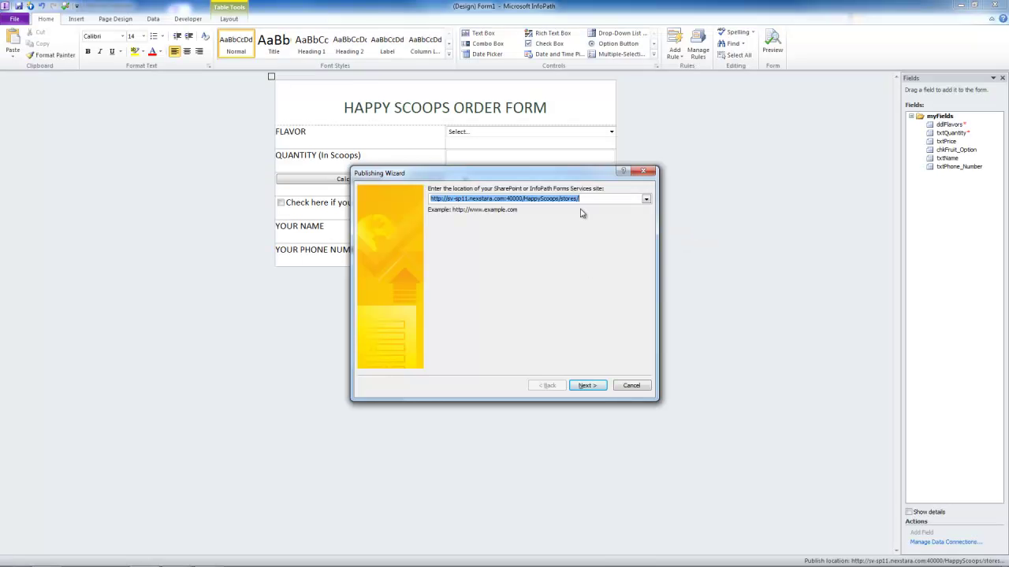
pyautogui.click(587, 199)
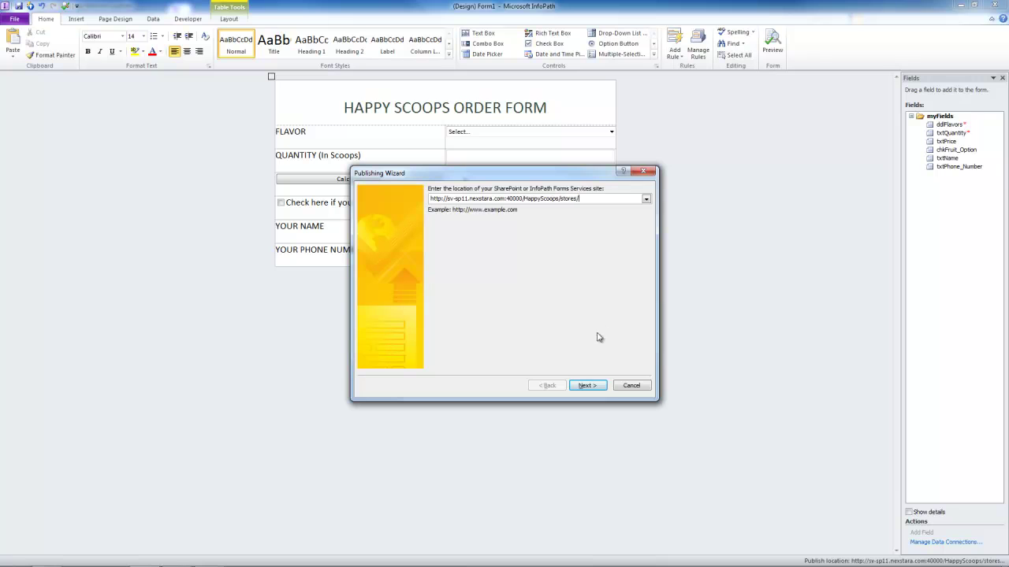
# Step: Set the browser-enabled form to publish to a new form library named Order Forms, with the description Happy Scoops Order Forms
pyautogui.click(594, 385)
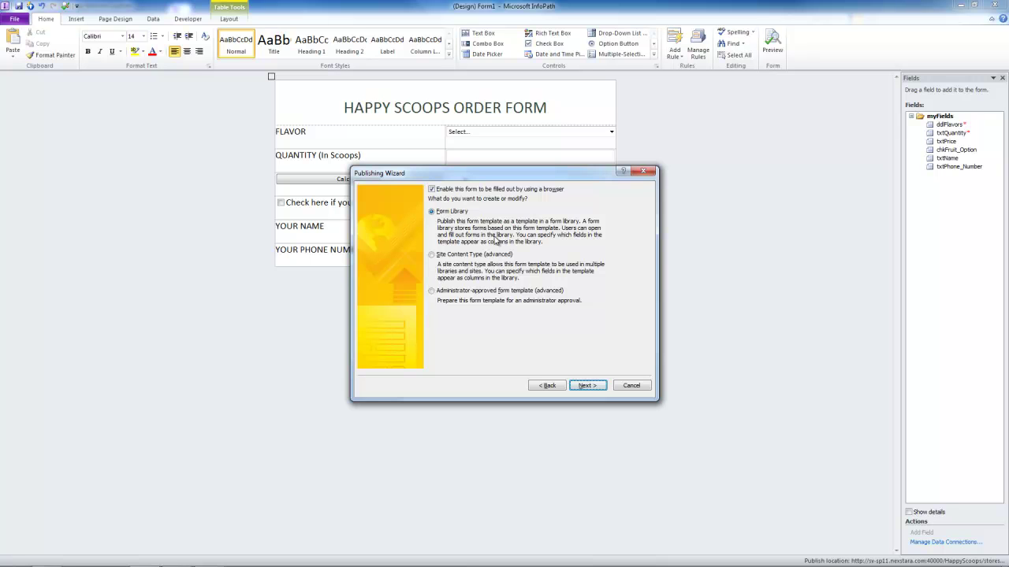
pyautogui.click(588, 386)
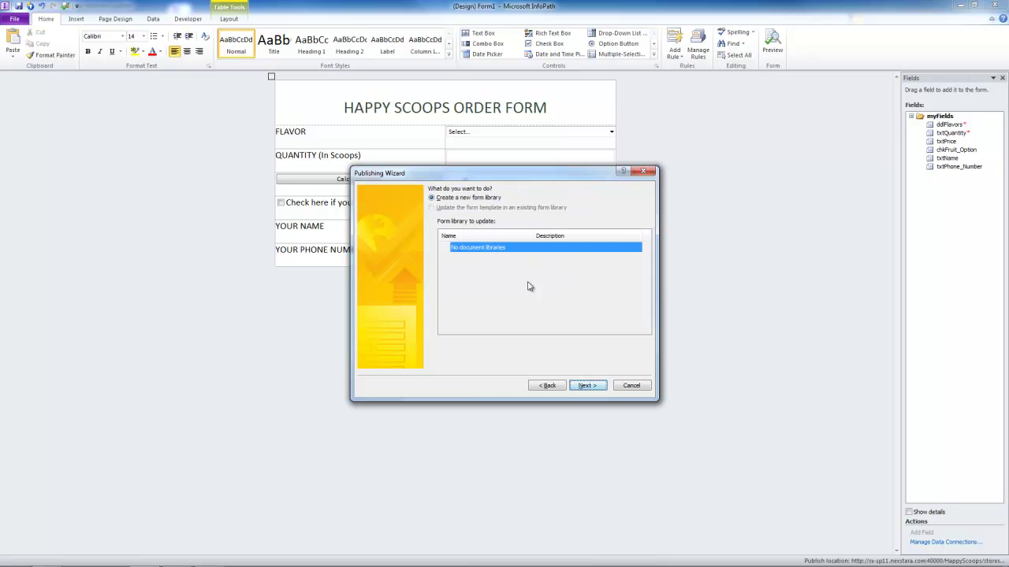
pyautogui.click(592, 386)
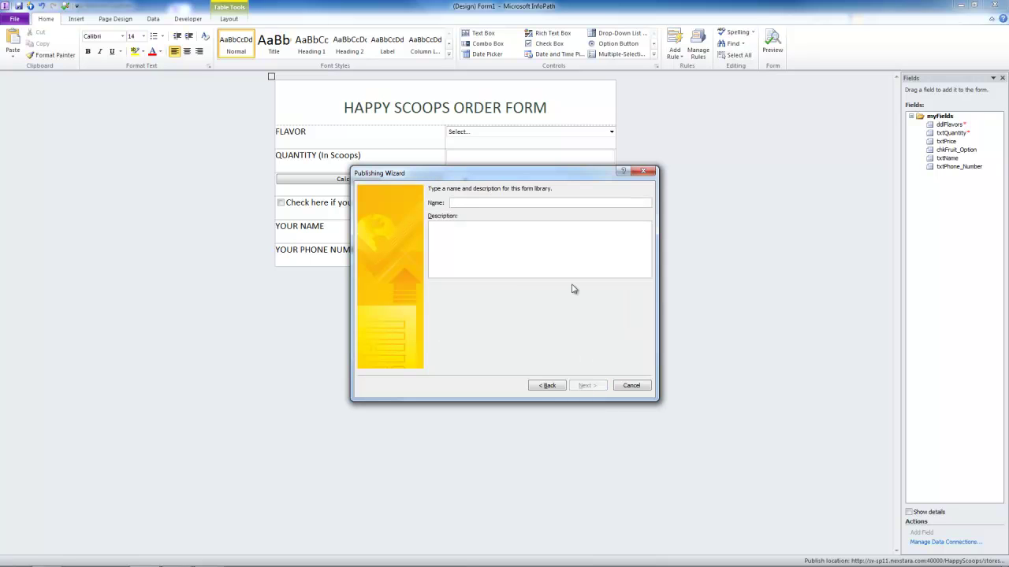
pyautogui.write('Or')
pyautogui.write('appy Scoo')
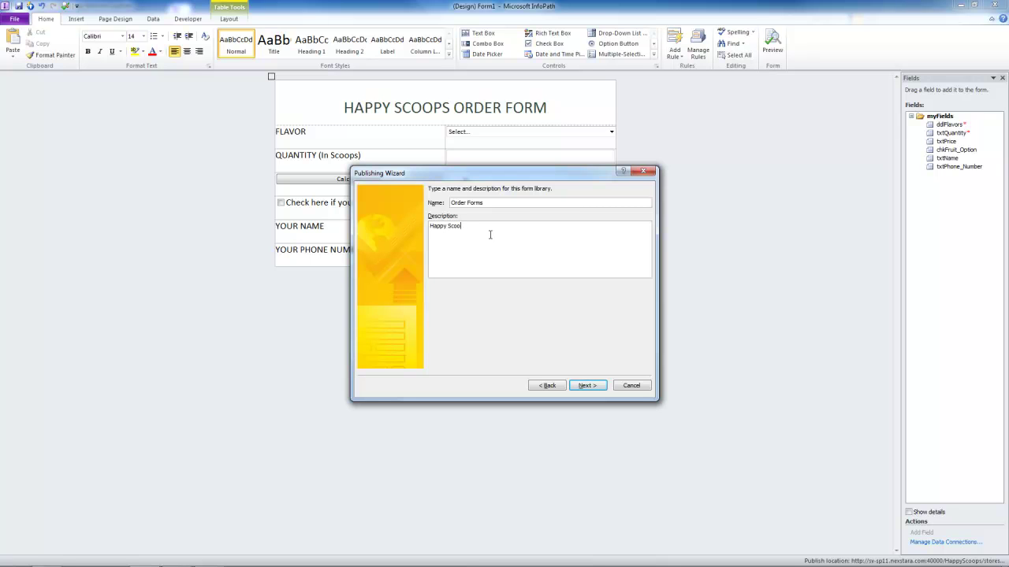
pyautogui.write('ps Order Forms')
pyautogui.click(587, 388)
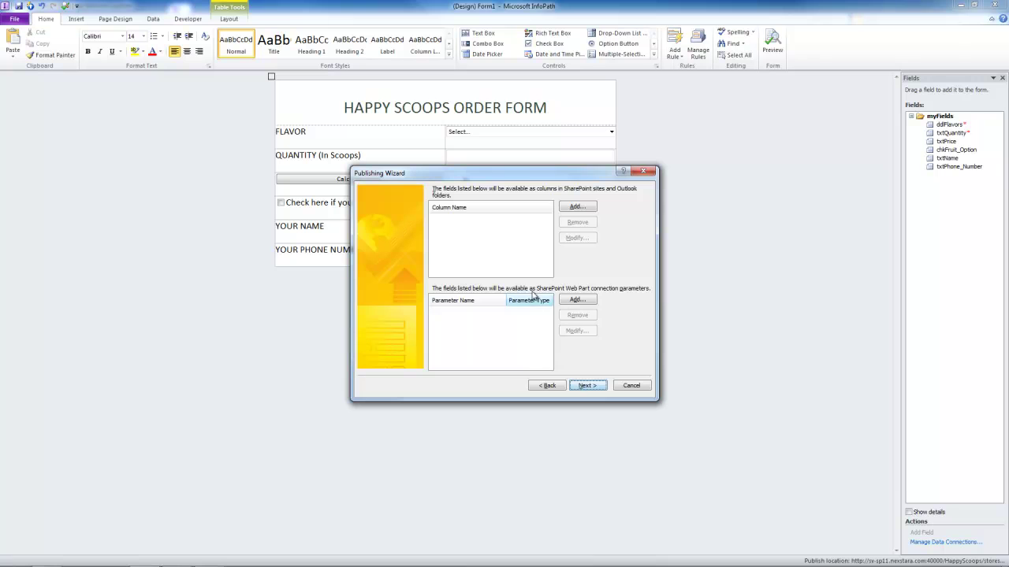
# Step: Add the ddlFlavors field as a new library column named Flavors
pyautogui.click(577, 207)
pyautogui.click(455, 231)
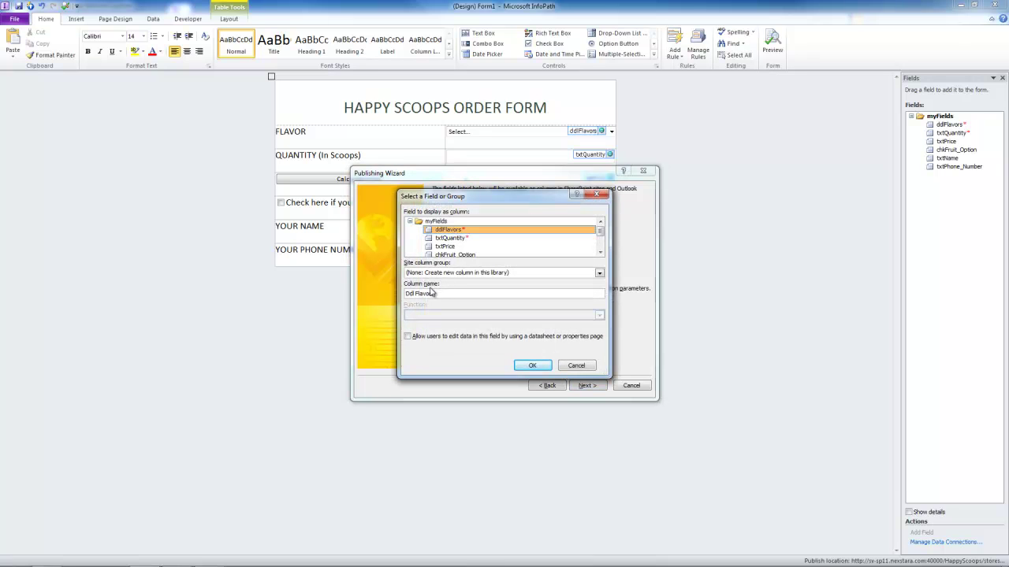
pyautogui.moveTo(416, 294); pyautogui.dragTo(390, 297)
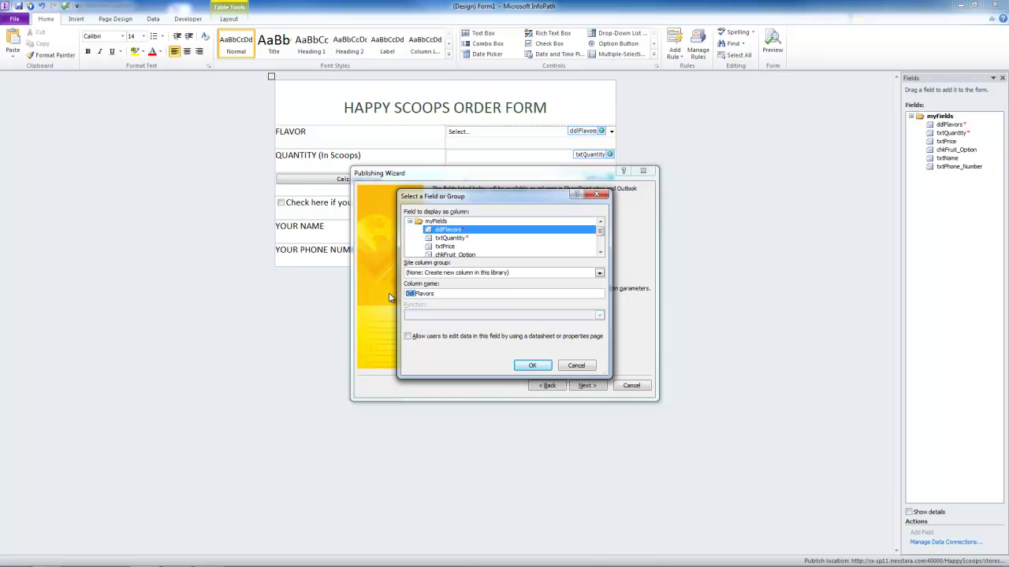
pyautogui.press('Delete')
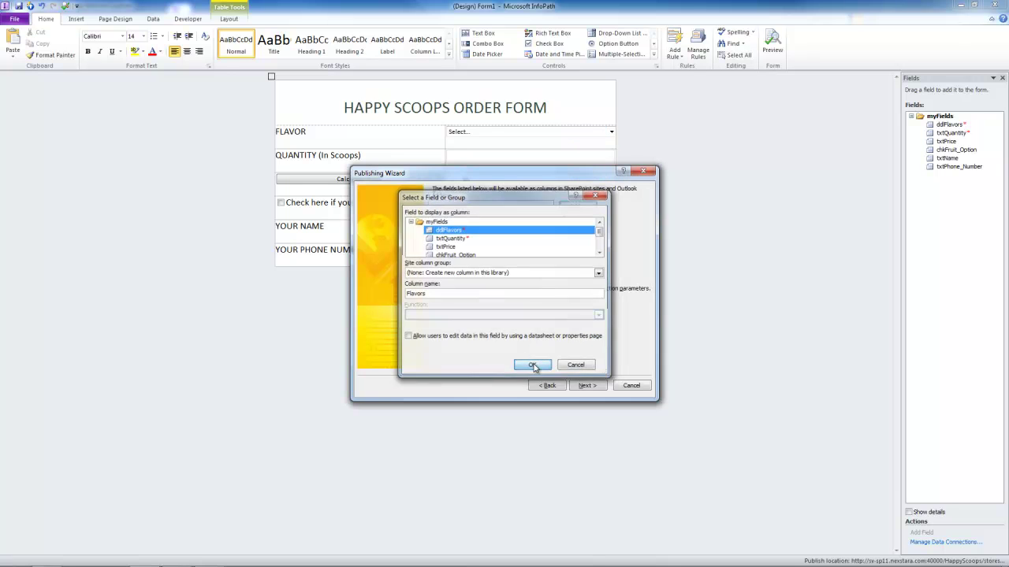
pyautogui.click(532, 365)
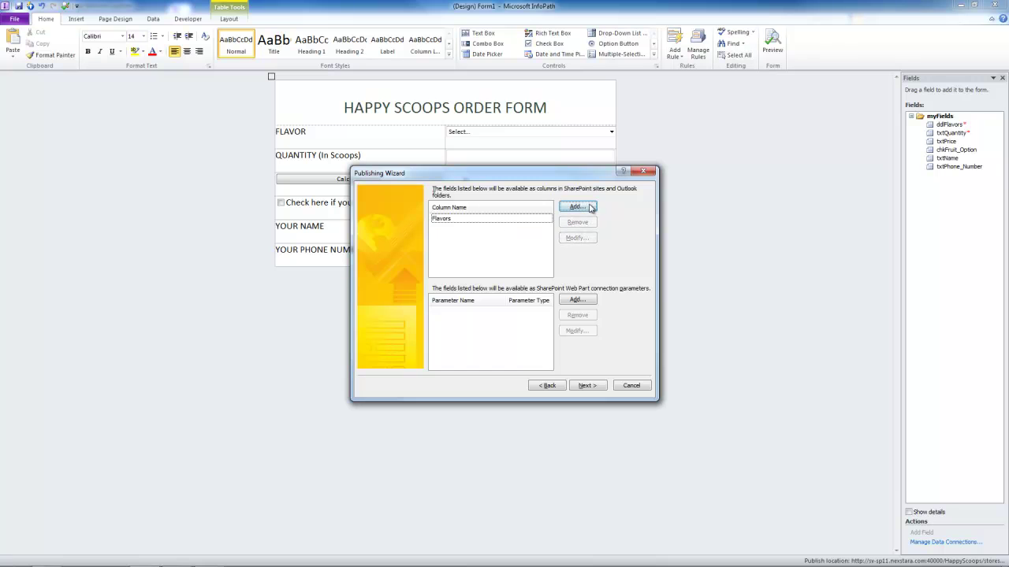
# Step: Add the txtQuantity field as a new library column named Quantity
pyautogui.click(580, 207)
pyautogui.click(452, 231)
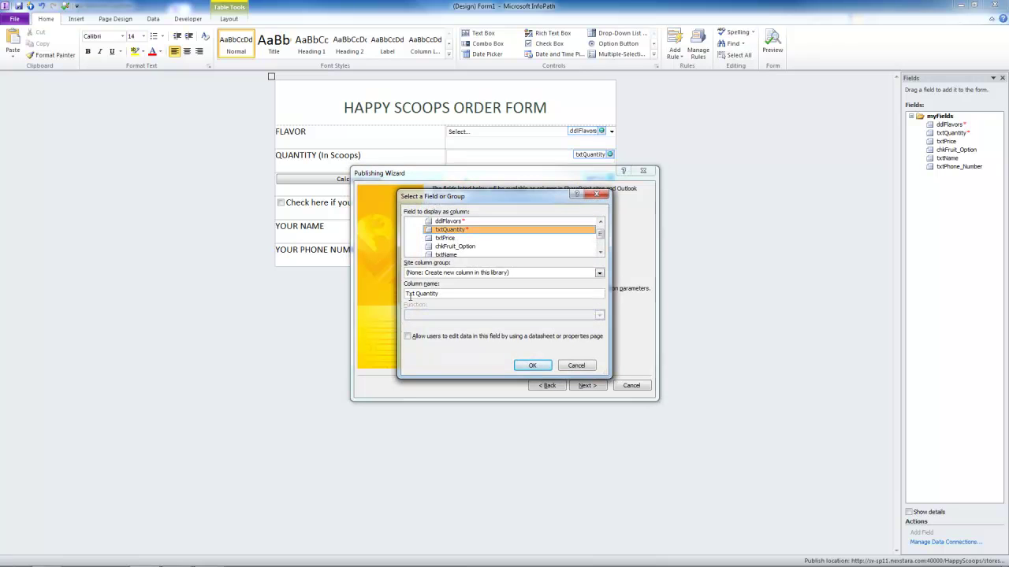
pyautogui.moveTo(417, 294); pyautogui.dragTo(379, 299)
pyautogui.press('Delete')
pyautogui.click(532, 364)
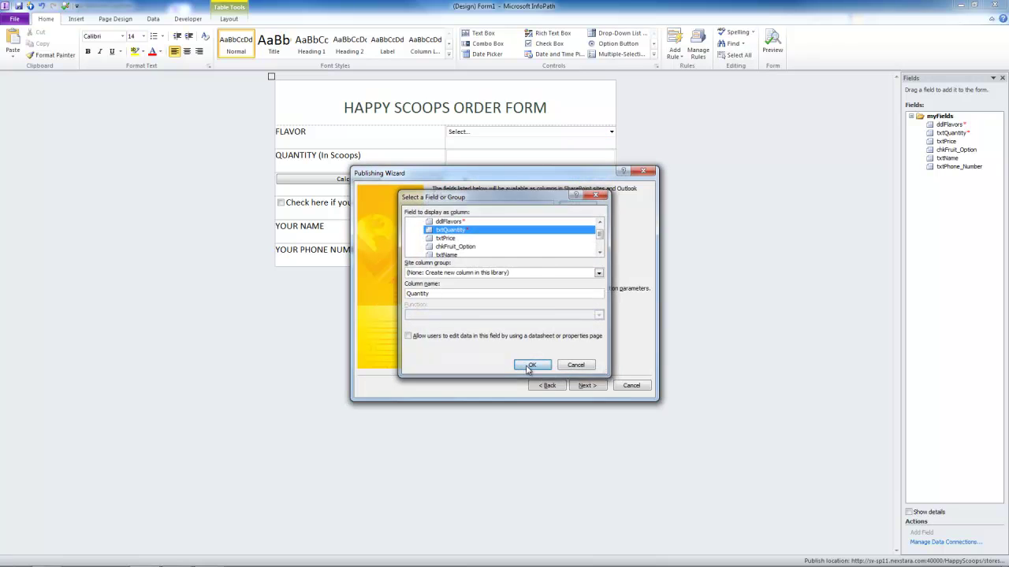
# Step: Add the chkFruit_Option field as a new library column named Fruit Option
pyautogui.click(578, 206)
pyautogui.click(455, 238)
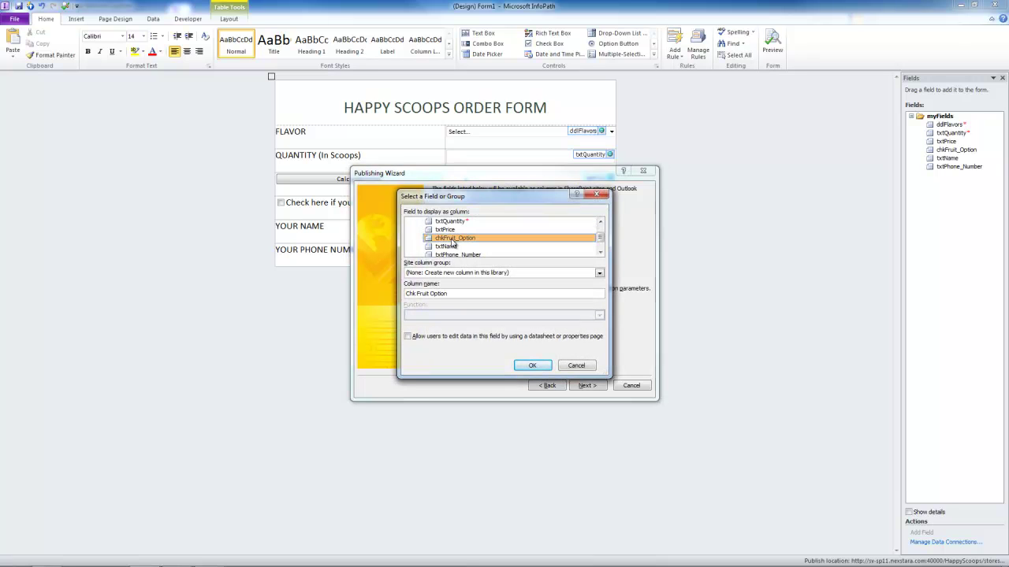
pyautogui.moveTo(417, 294); pyautogui.dragTo(394, 297)
pyautogui.press('Delete')
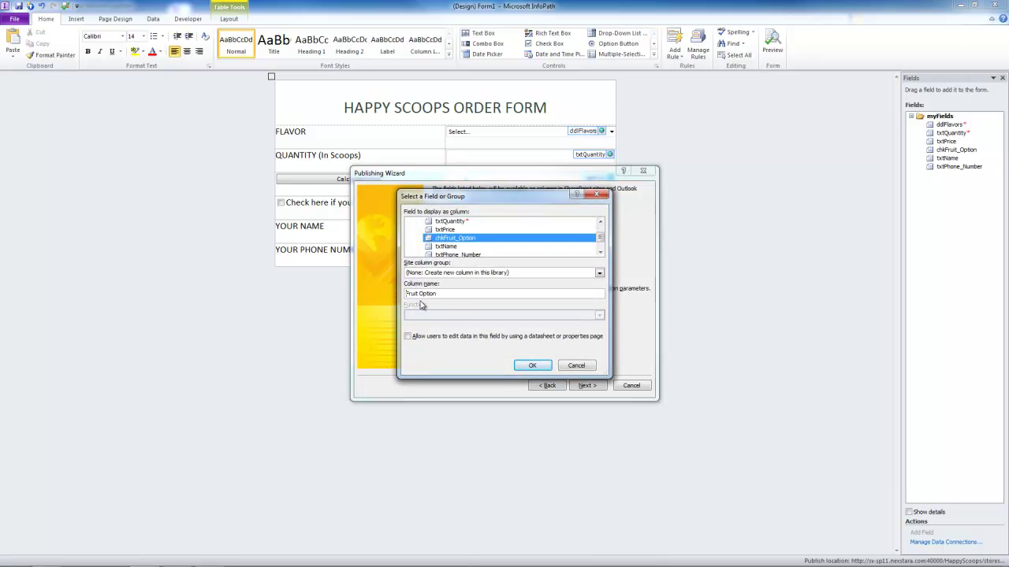
pyautogui.click(532, 365)
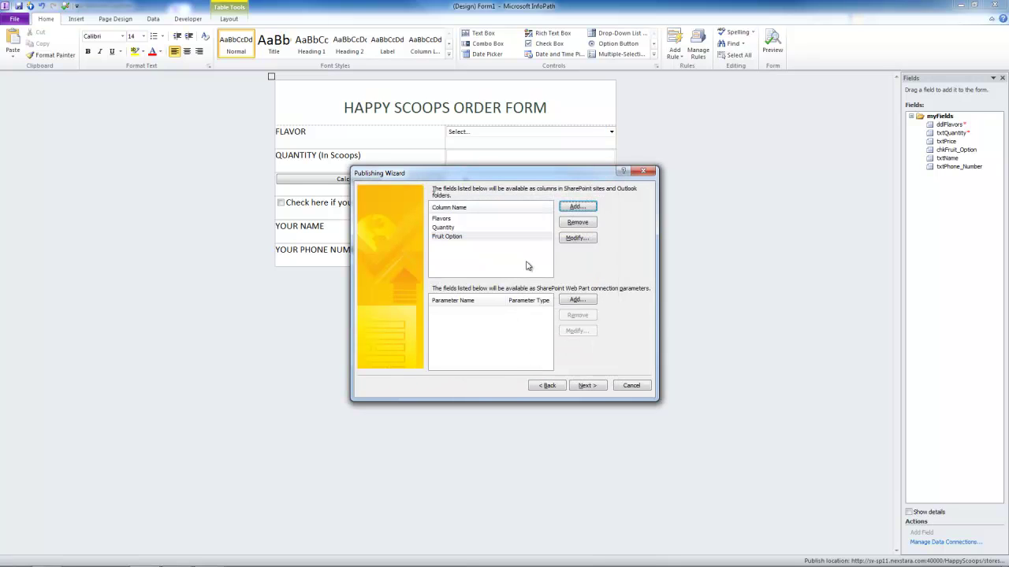
# Step: Publish the form template to the Order Forms library and close the Publishing Wizard
pyautogui.click(587, 385)
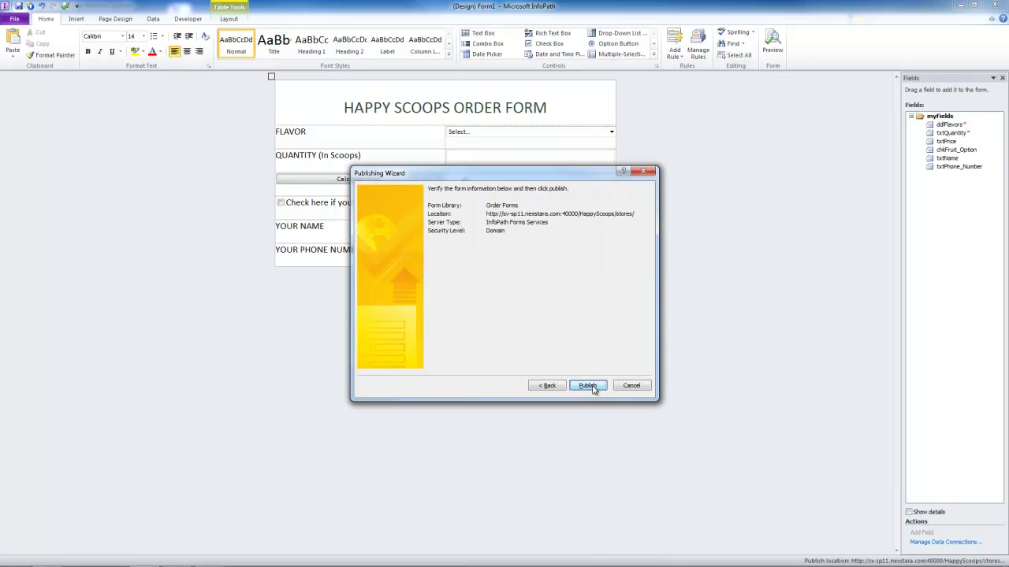
pyautogui.click(593, 387)
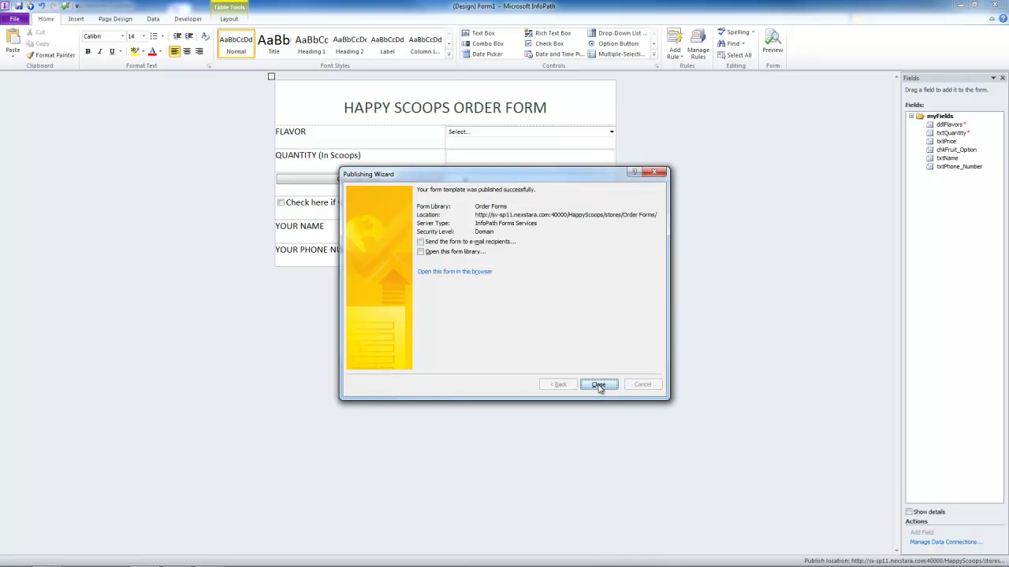
pyautogui.click(599, 383)
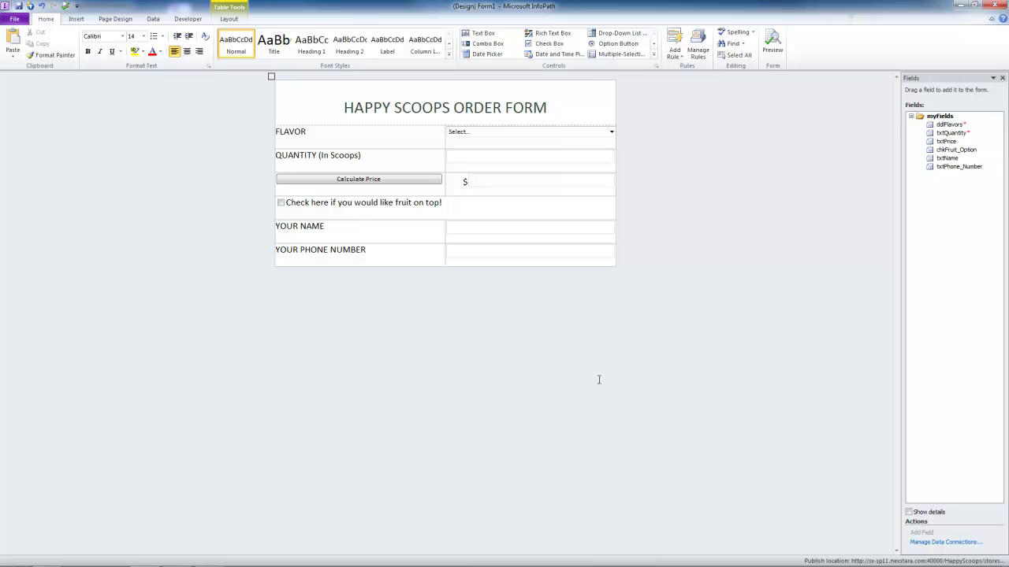
# Step: Switch to Internet Explorer, refresh the Stores site and open its Order Forms library
pyautogui.hotkey('alt', 'Tab')
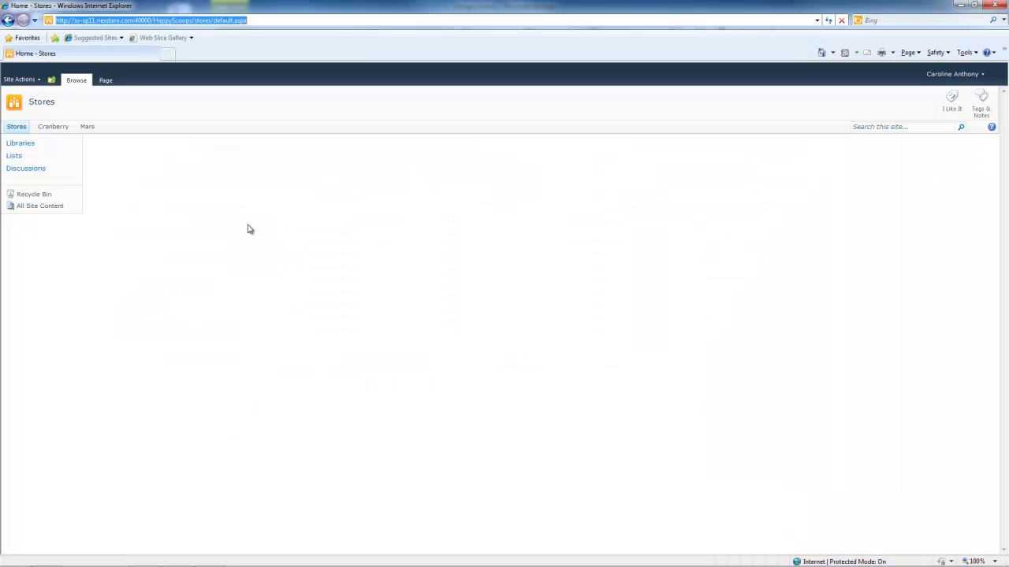
pyautogui.rightClick(232, 225)
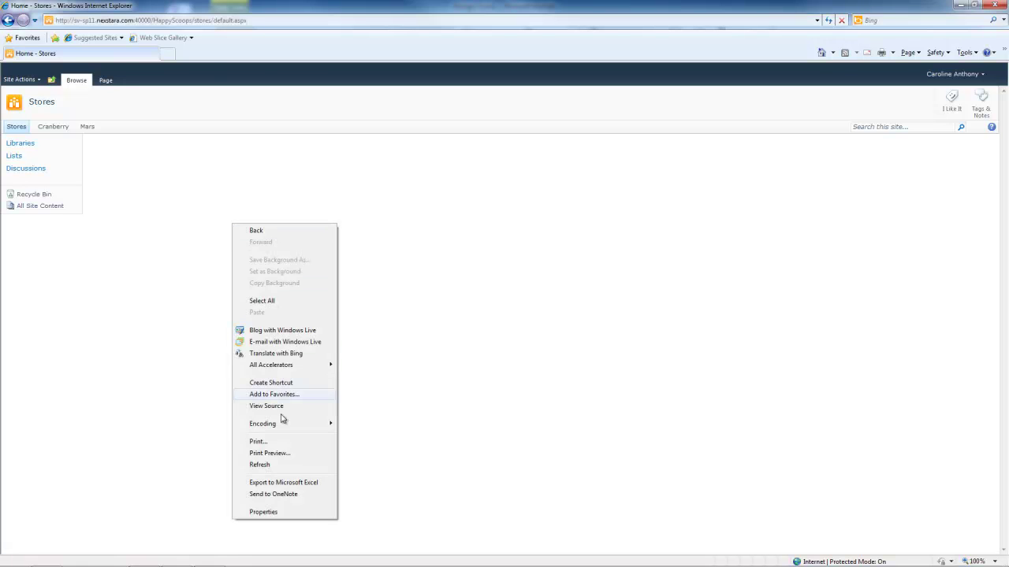
pyautogui.click(289, 464)
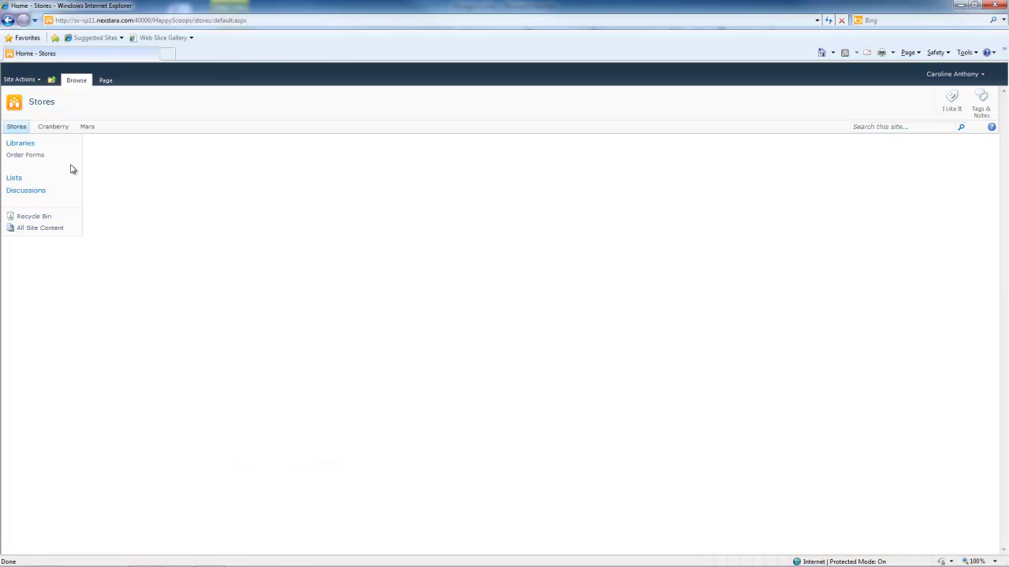
pyautogui.click(34, 155)
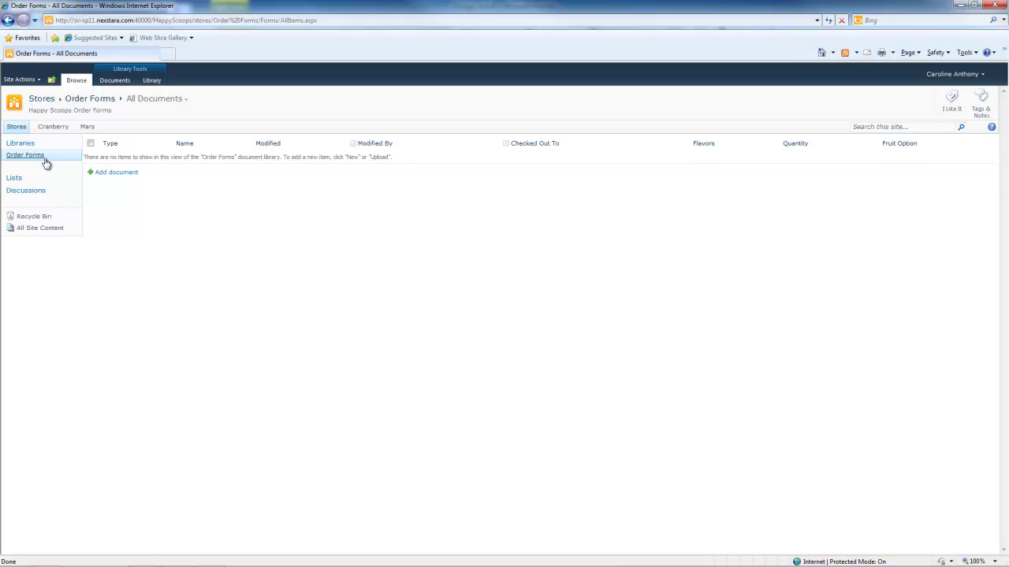
# Step: Start a new order form with the flavor Rockin' Rasberry and a quantity of 9, and calculate its price
pyautogui.click(113, 174)
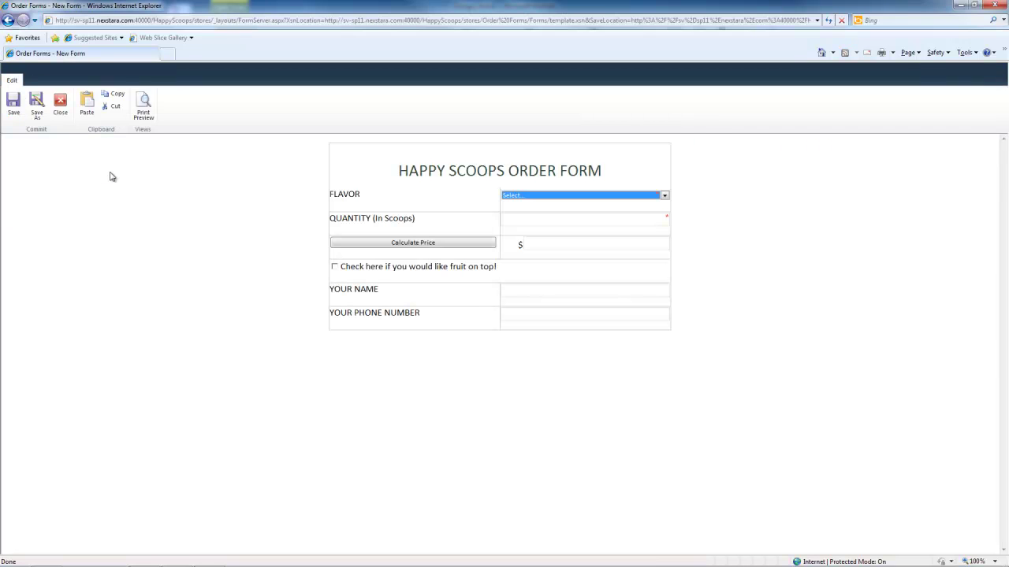
pyautogui.click(532, 199)
pyautogui.click(531, 222)
pyautogui.click(528, 221)
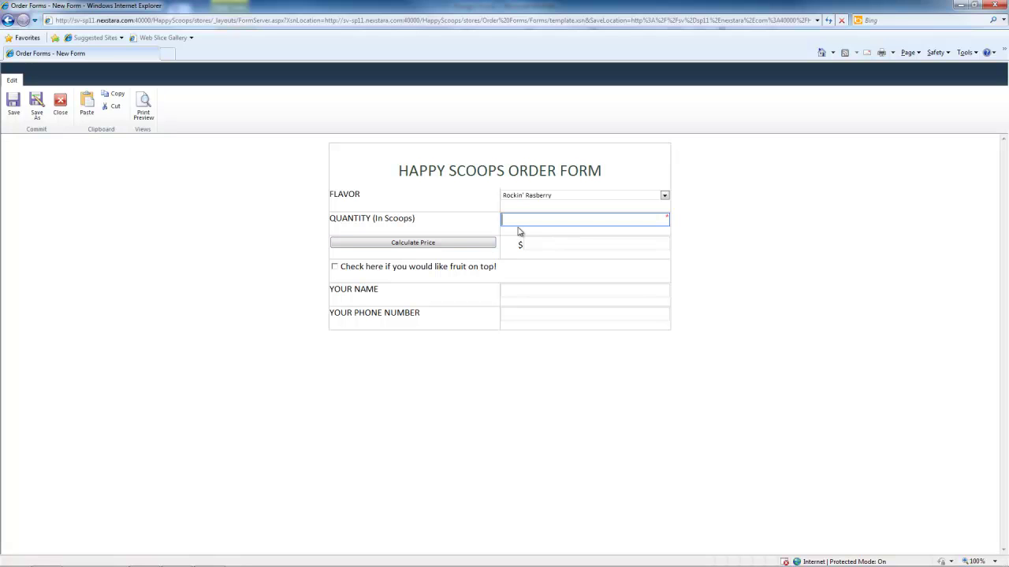
pyautogui.write('9')
pyautogui.click(539, 245)
pyautogui.click(465, 242)
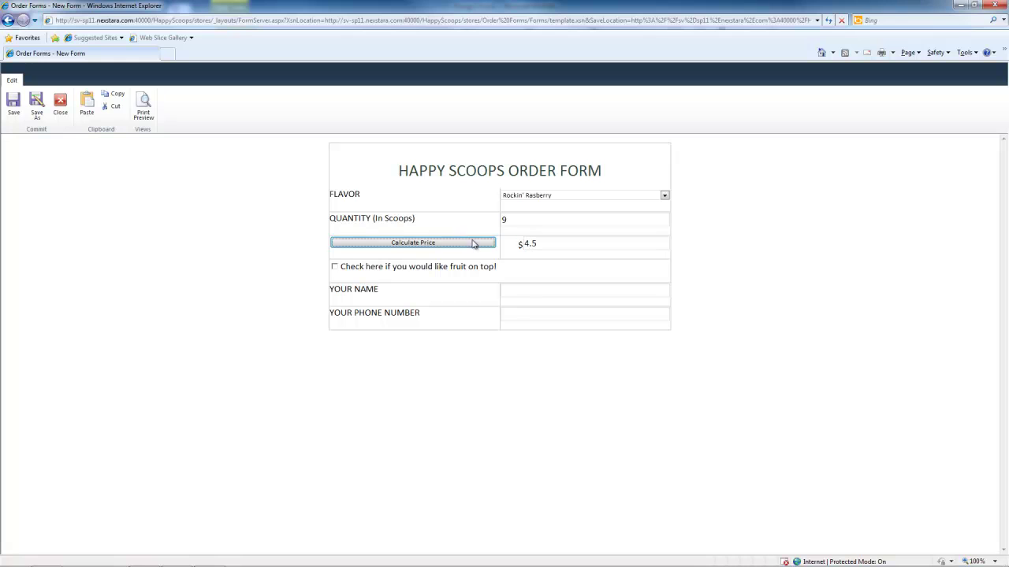
# Step: Fill in the customer's name and phone number on the order form
pyautogui.click(506, 290)
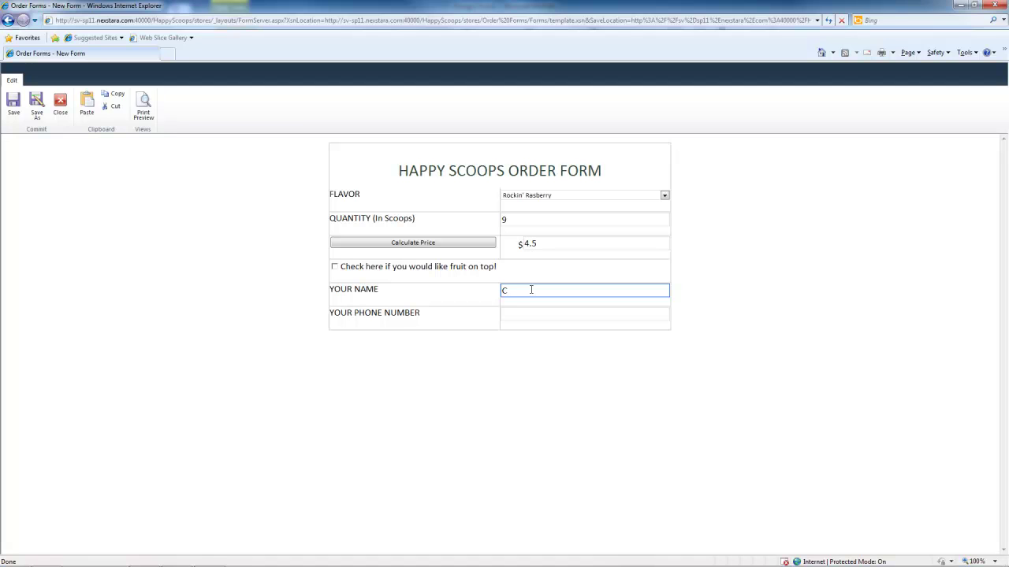
pyautogui.click(524, 318)
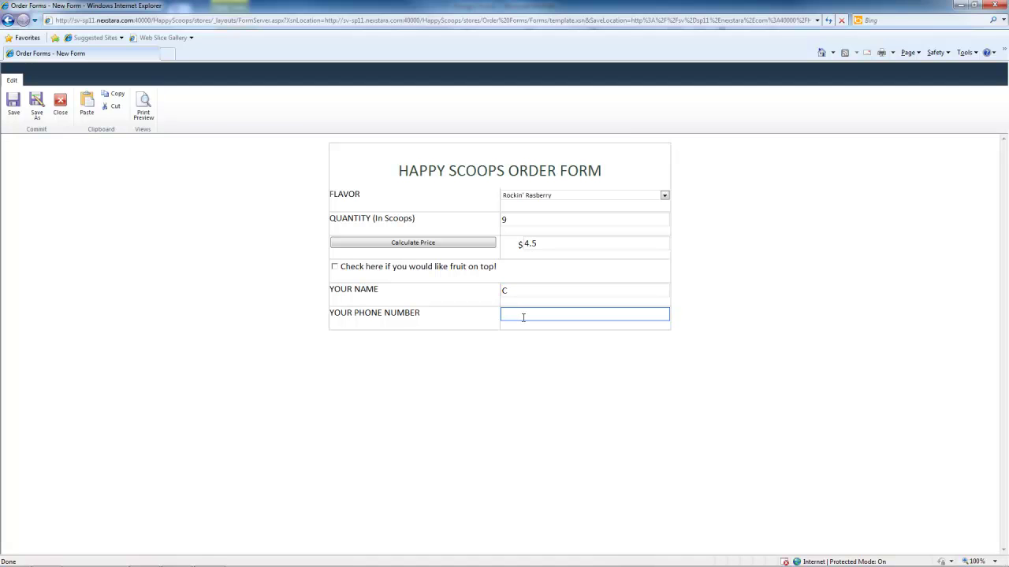
pyautogui.write('4')
# Step: Save the order under a file name made of the customer's first name in possessive form plus Order, and close the form
pyautogui.click(13, 107)
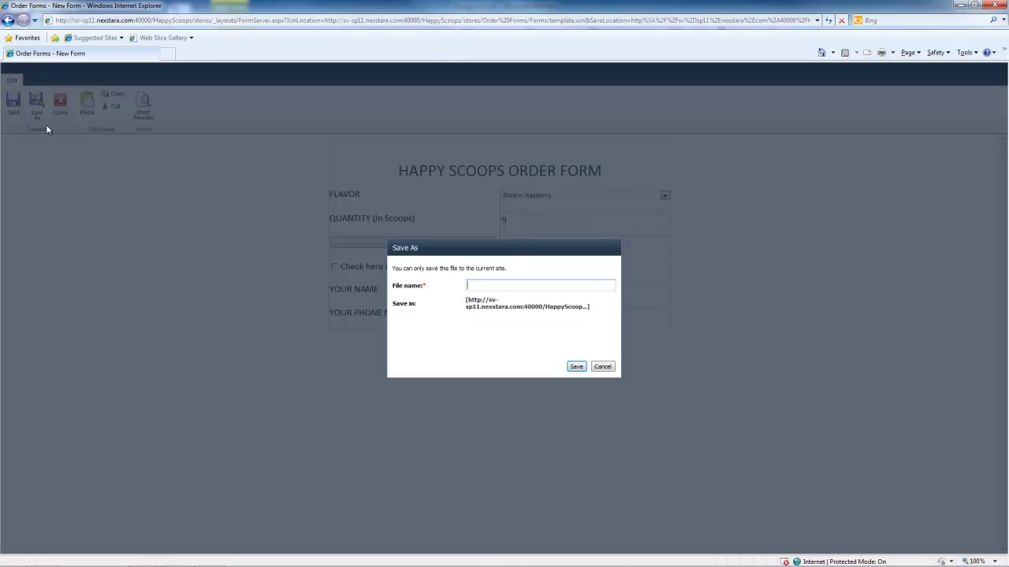
pyautogui.click(491, 290)
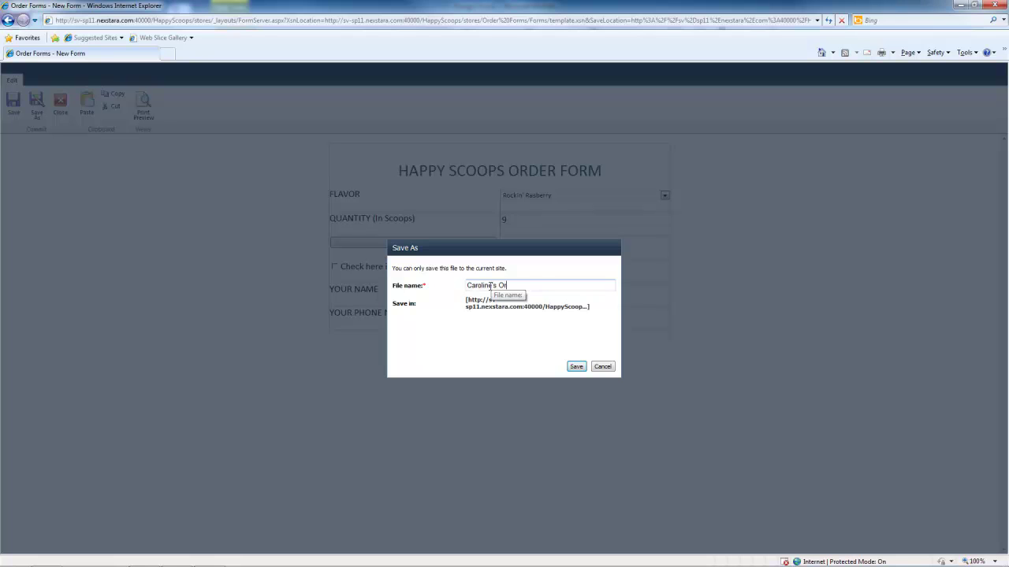
pyautogui.write("Caroline's Order")
pyautogui.click(576, 368)
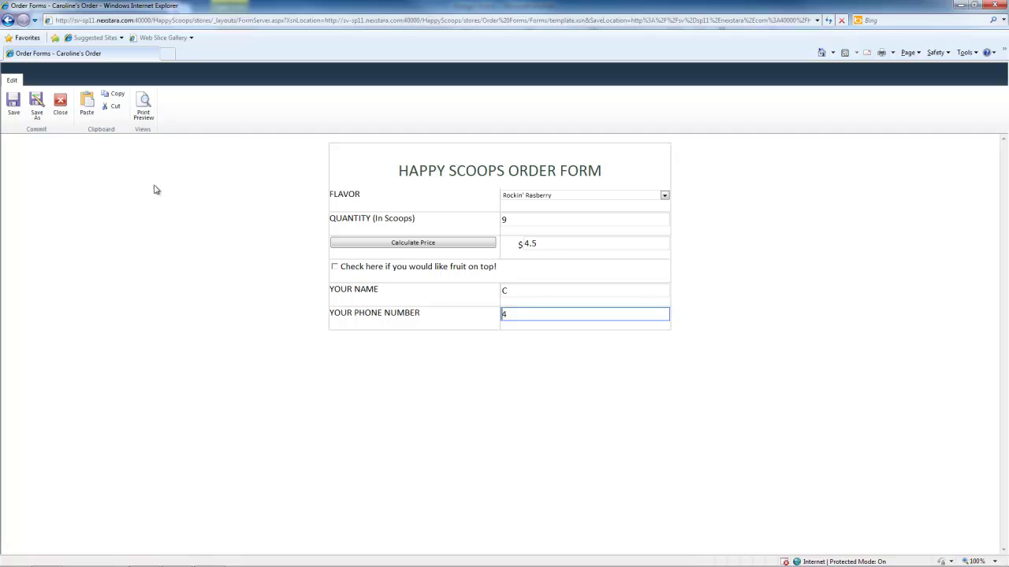
pyautogui.click(62, 108)
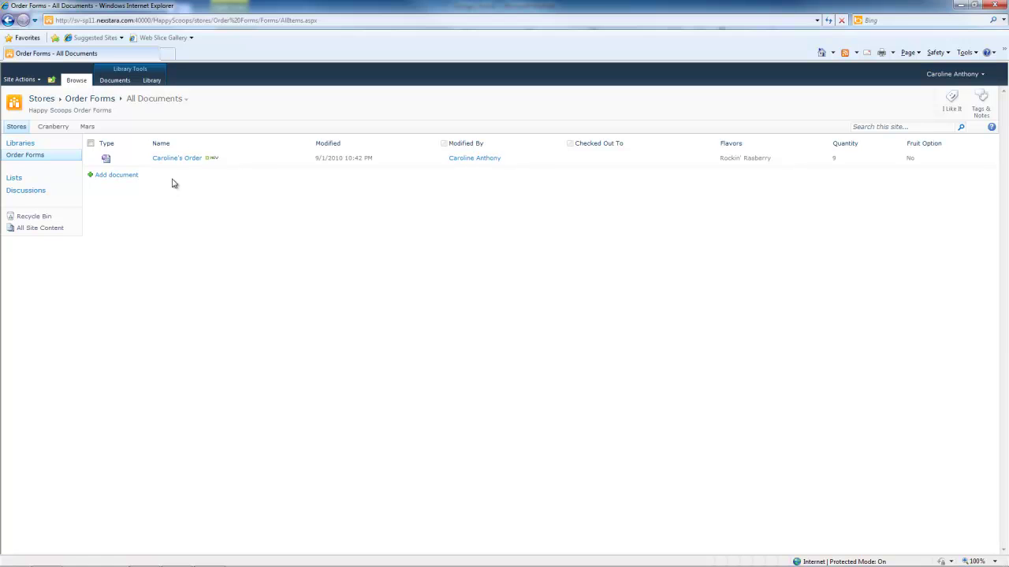
# Step: Switch to InfoPath and enable form submission in the submit options, with a SharePoint document library as the single destination
pyautogui.hotkey('alt', 'Tab')
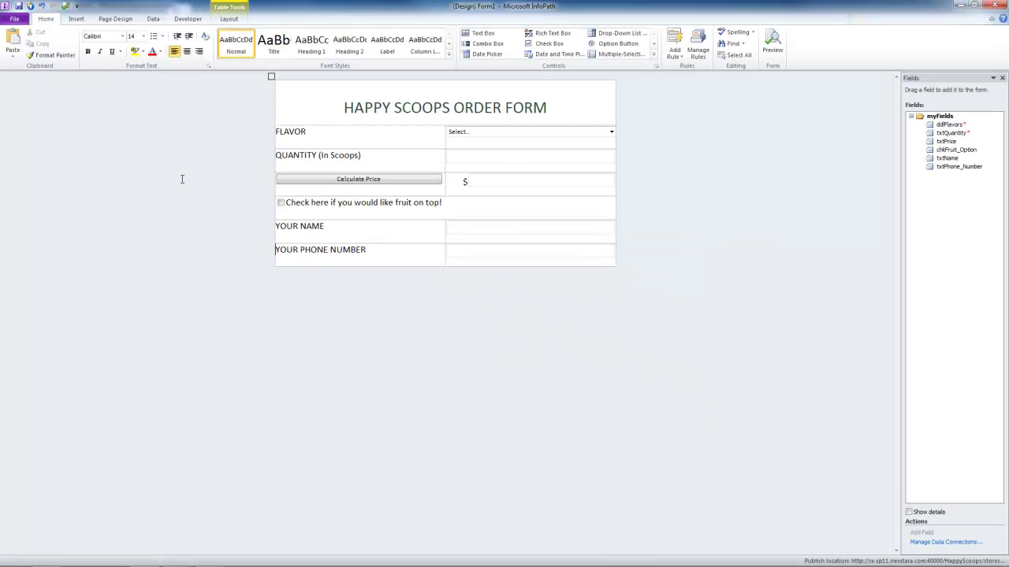
pyautogui.click(20, 20)
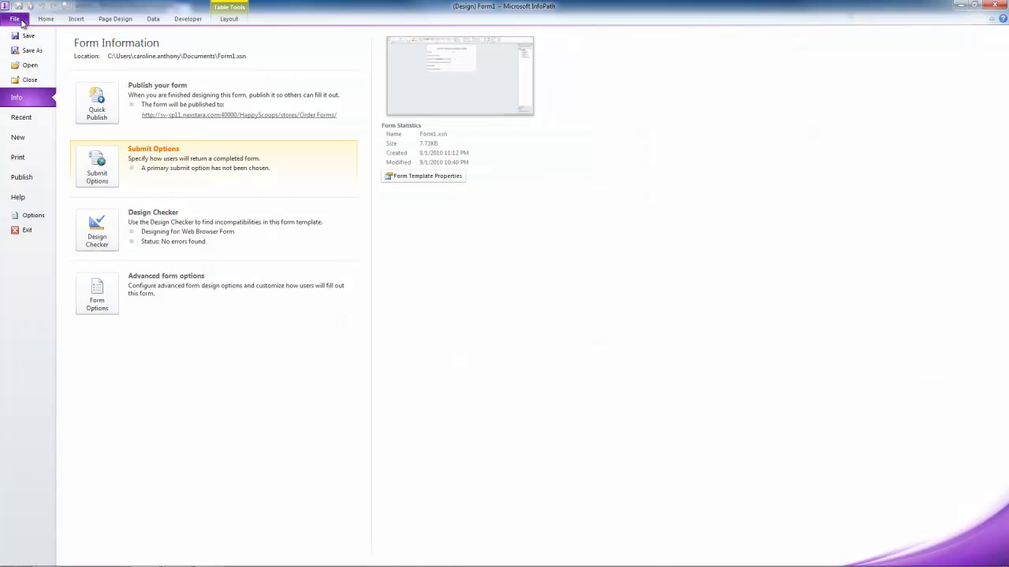
pyautogui.click(97, 166)
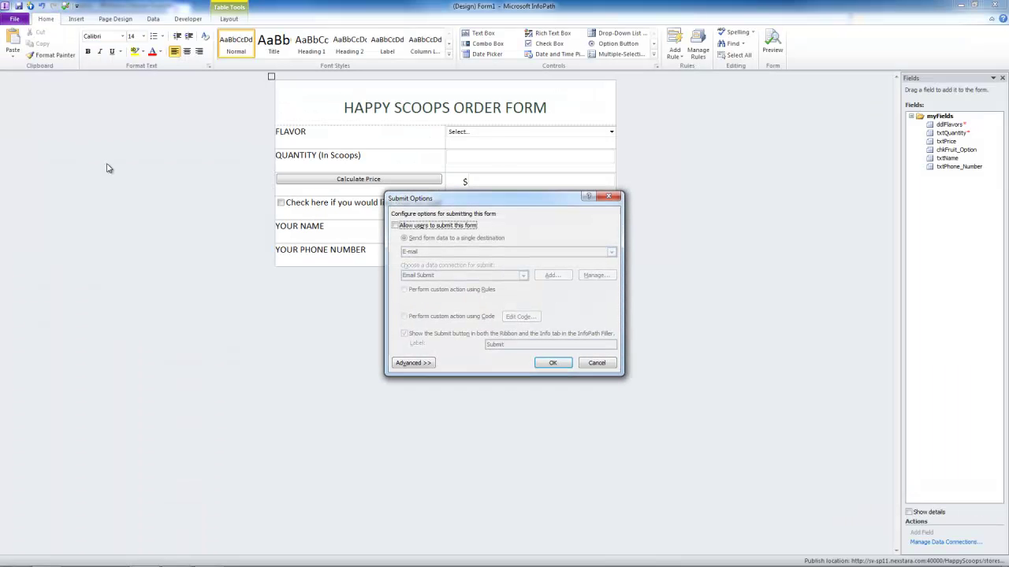
pyautogui.click(395, 226)
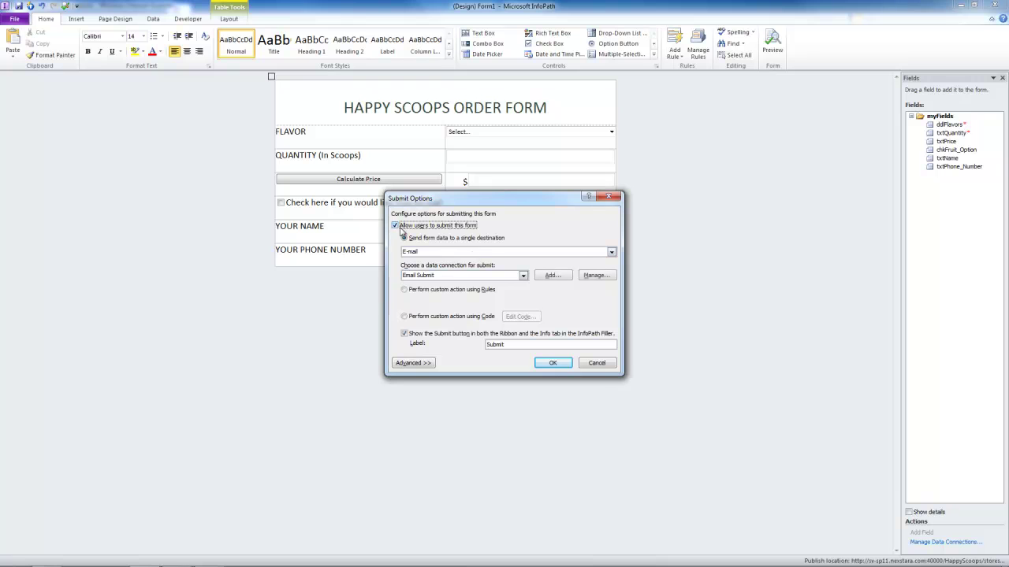
pyautogui.click(475, 253)
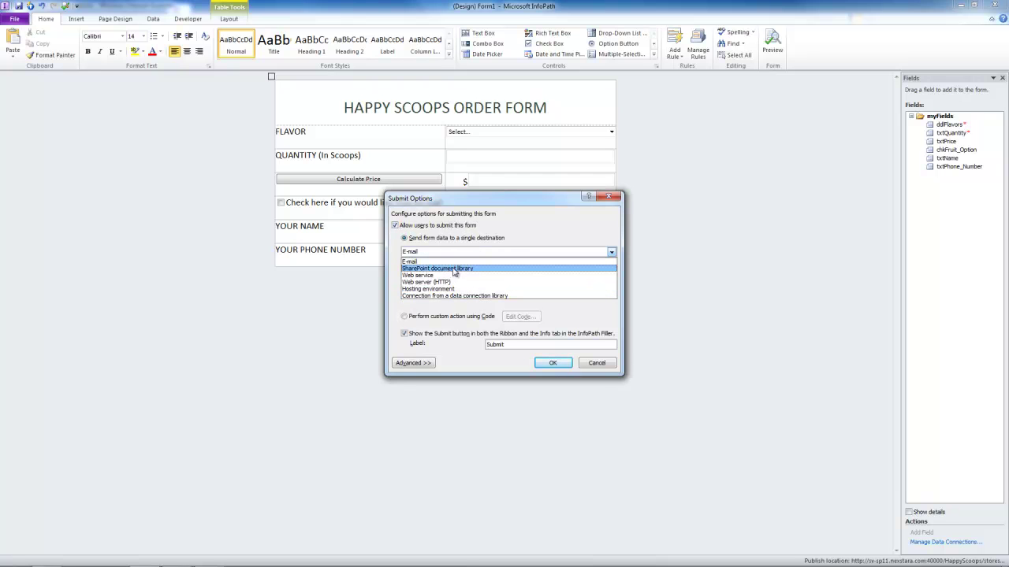
pyautogui.click(454, 268)
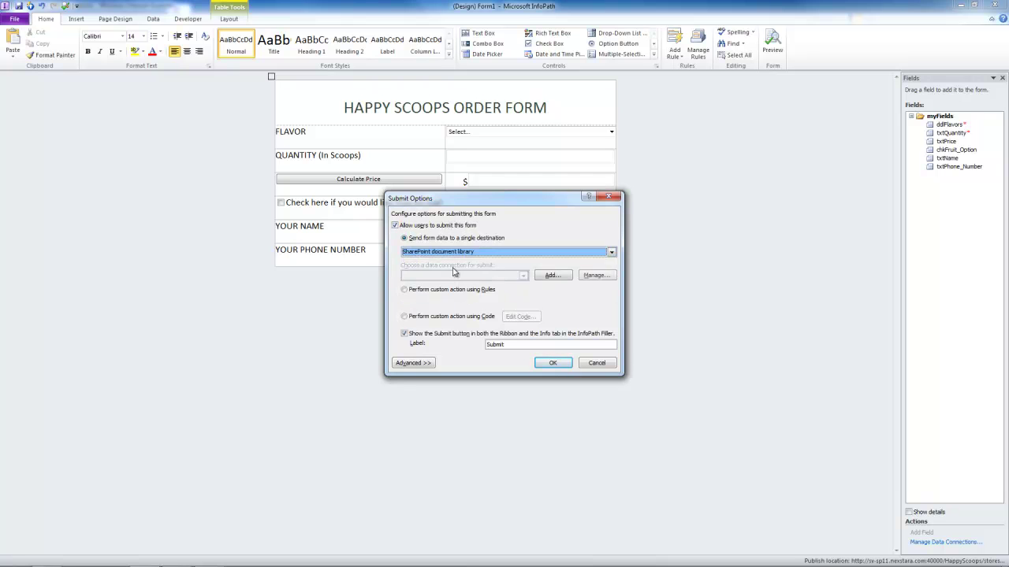
# Step: Start adding a submit data connection and copy the Order Forms library's web address from Internet Explorer
pyautogui.click(551, 275)
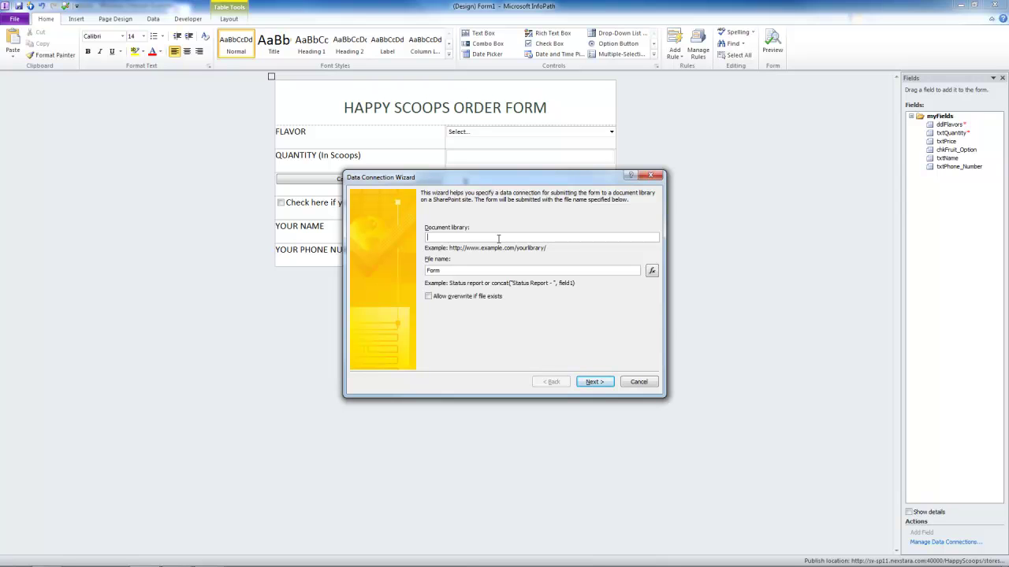
pyautogui.hotkey('alt', 'Tab')
pyautogui.hotkey('alt', 'Tab')
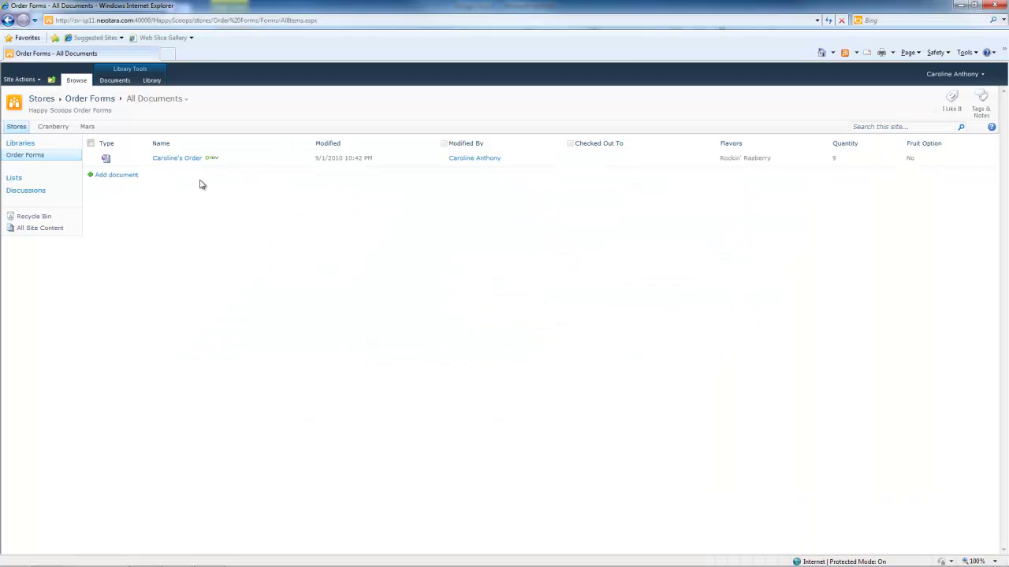
pyautogui.click(338, 20)
pyautogui.hotkey('ctrl', 'c')
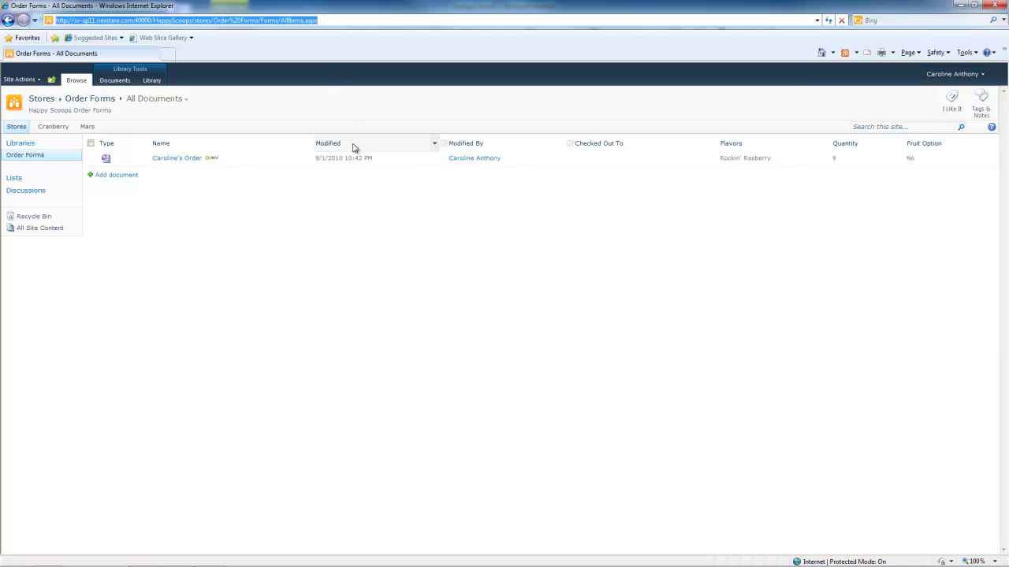
pyautogui.hotkey('alt', 'Tab')
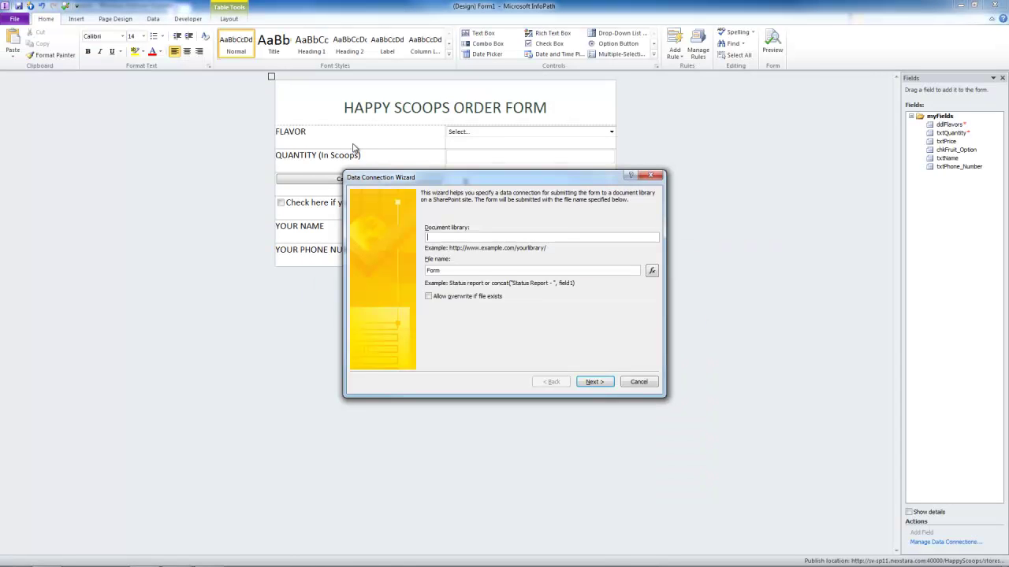
pyautogui.click(454, 238)
pyautogui.hotkey('ctrl', 'v')
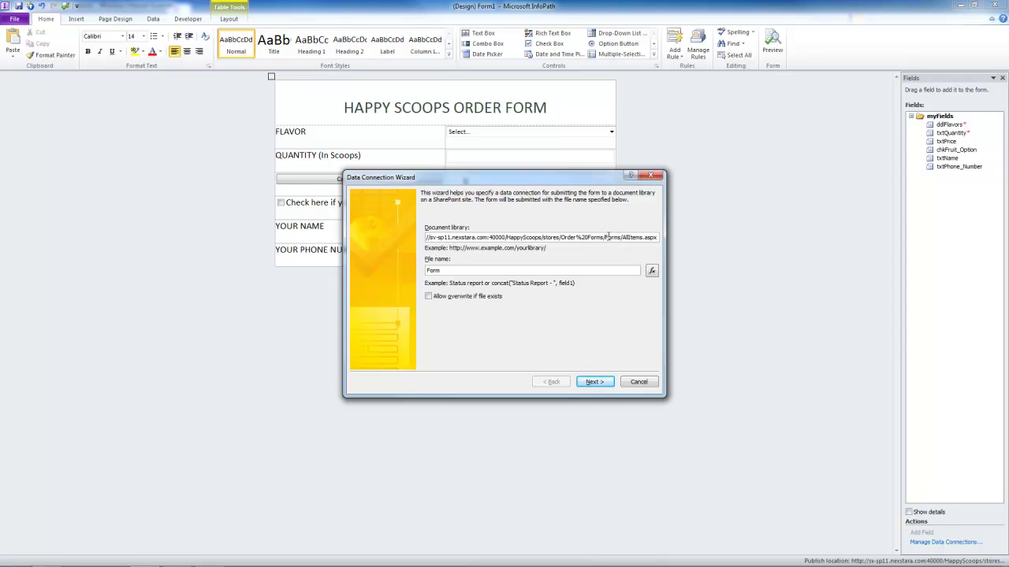
pyautogui.moveTo(605, 237); pyautogui.dragTo(712, 240)
pyautogui.press('BackSpace')
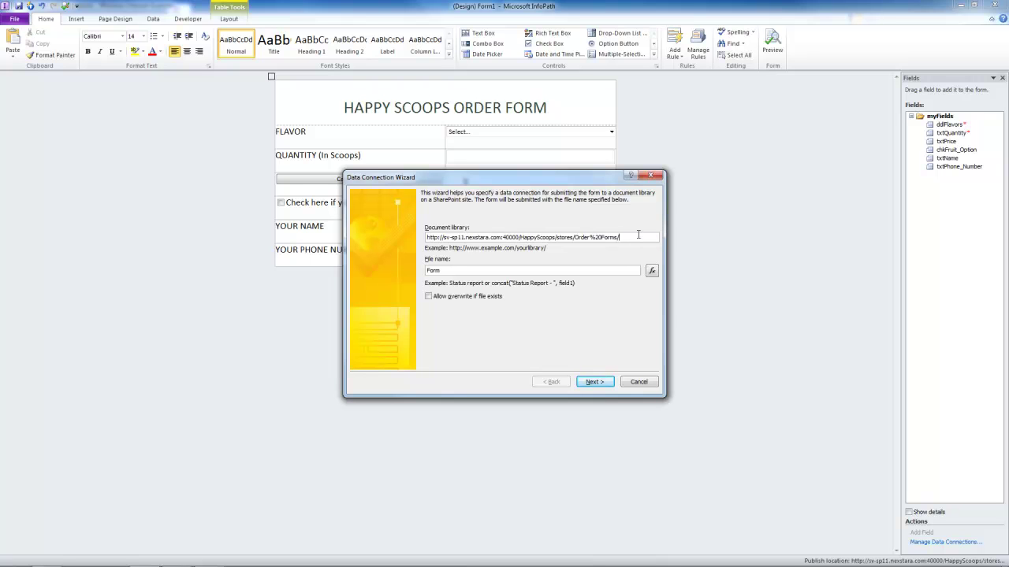
# Step: Set the submitted form's file name to a formula that uses the txtName field
pyautogui.click(468, 270)
pyautogui.click(651, 271)
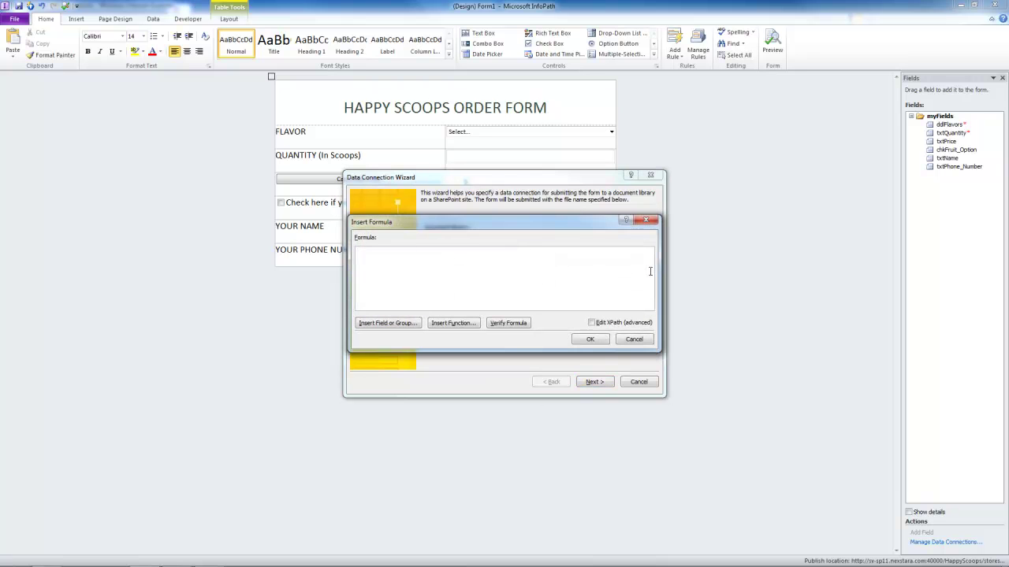
pyautogui.click(392, 326)
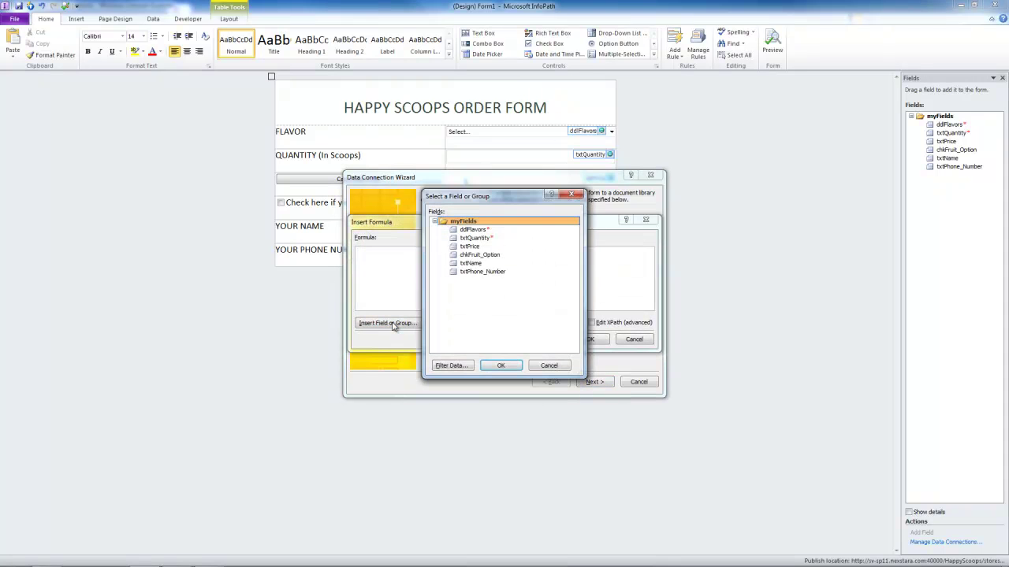
pyautogui.click(470, 263)
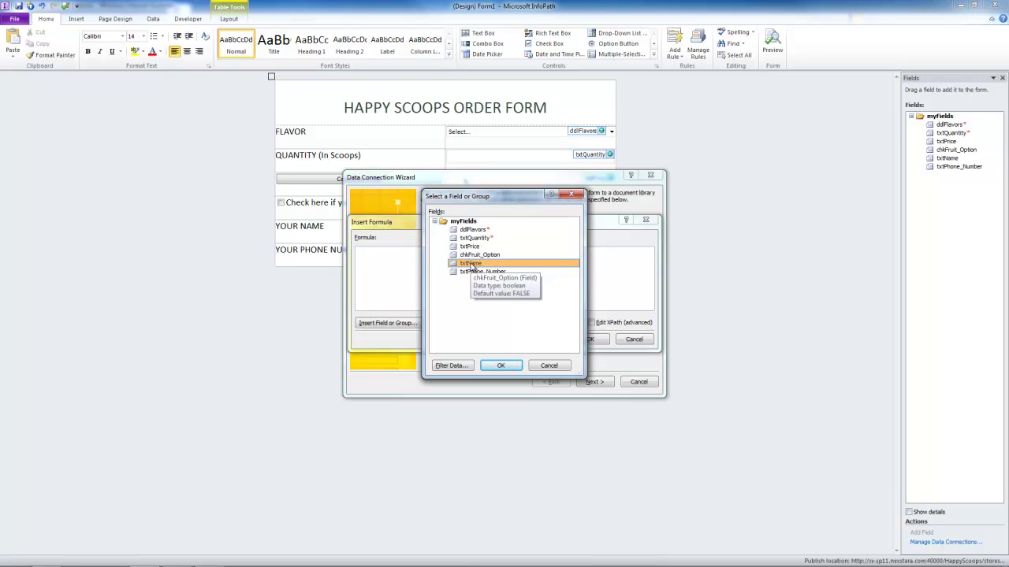
pyautogui.click(500, 365)
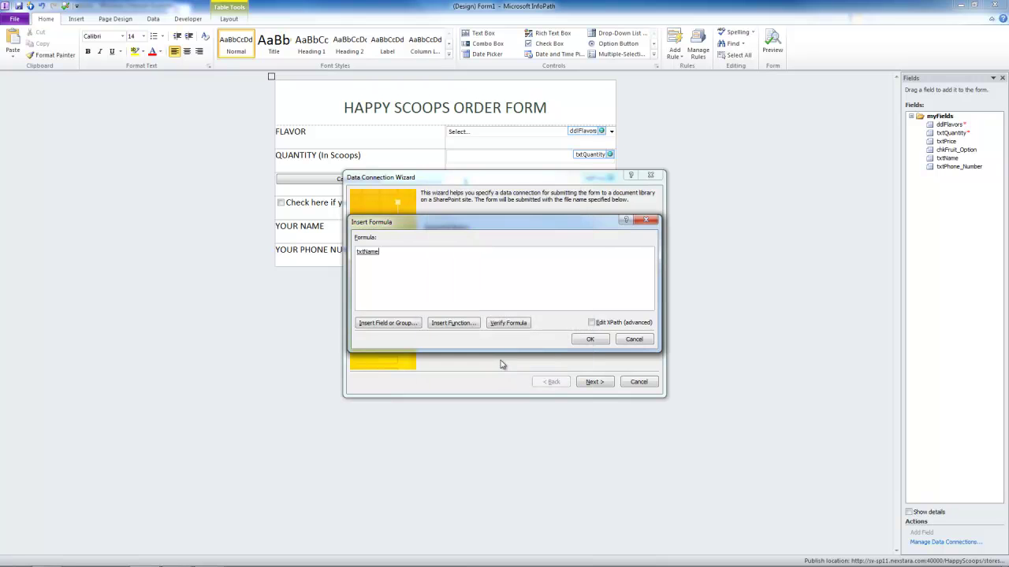
pyautogui.click(590, 339)
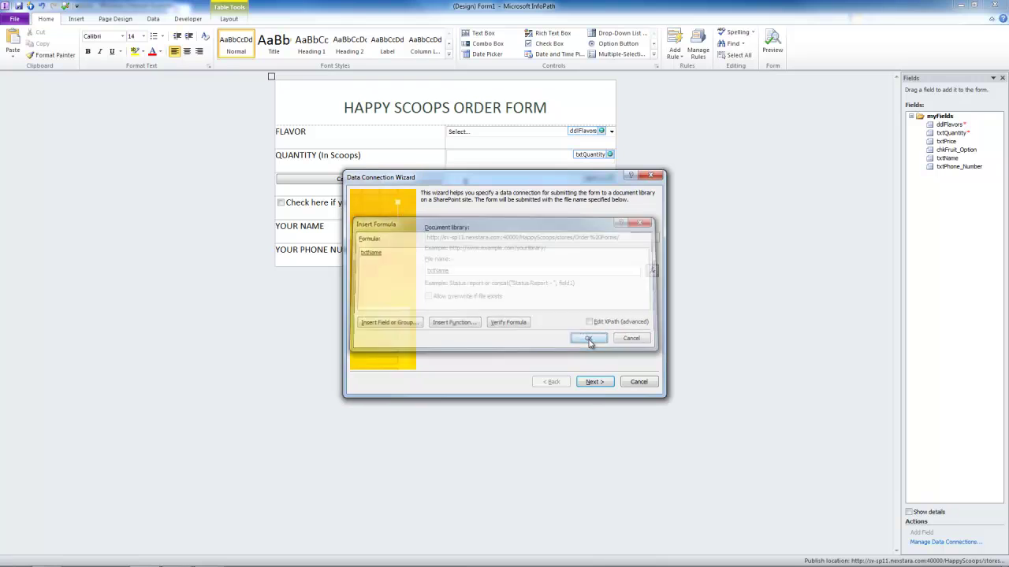
# Step: Name the data connection SharePoint submit, finish it and accept the submit options
pyautogui.click(596, 383)
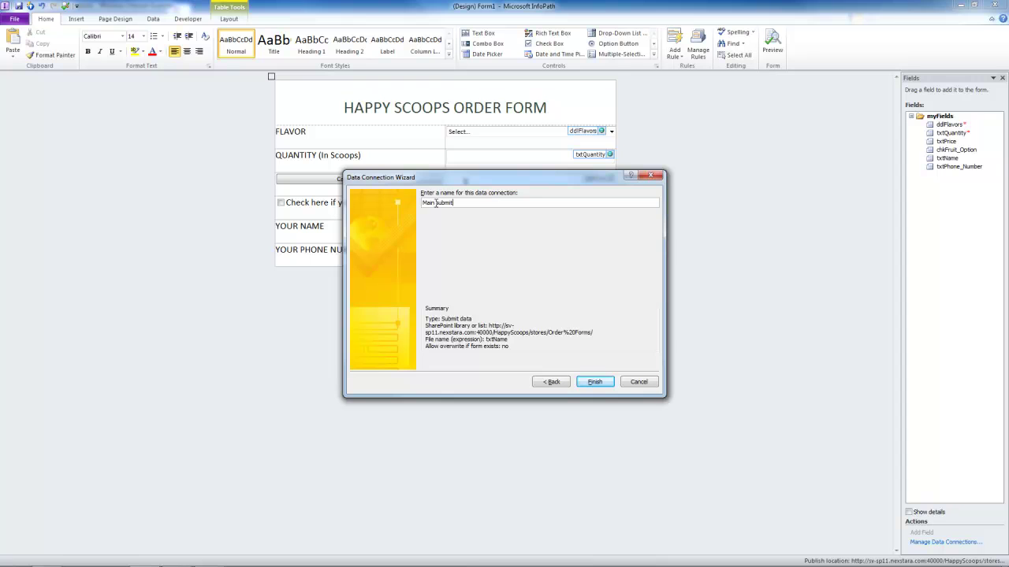
pyautogui.moveTo(435, 203); pyautogui.dragTo(403, 201)
pyautogui.write('SharePoint')
pyautogui.click(595, 382)
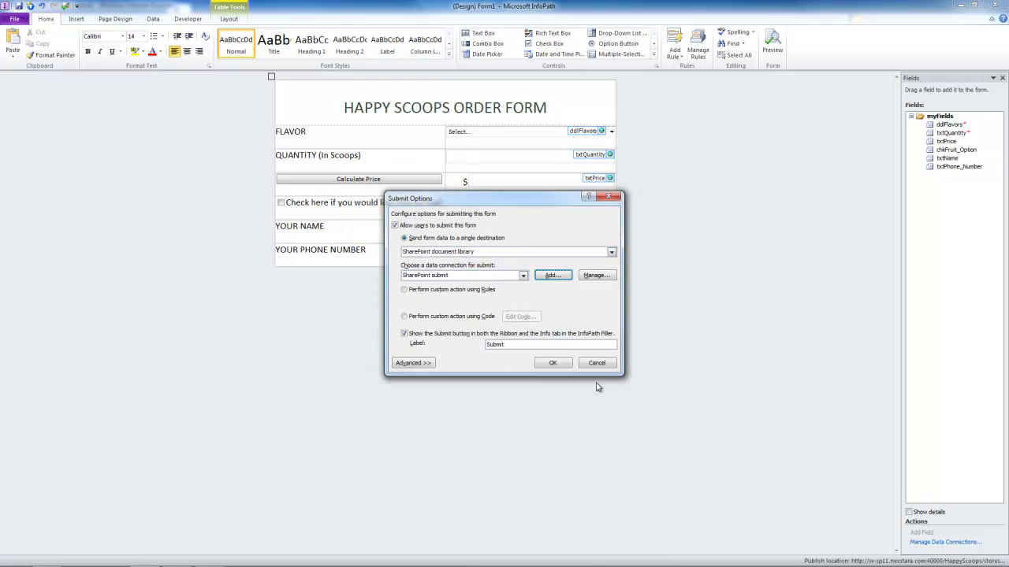
pyautogui.click(554, 363)
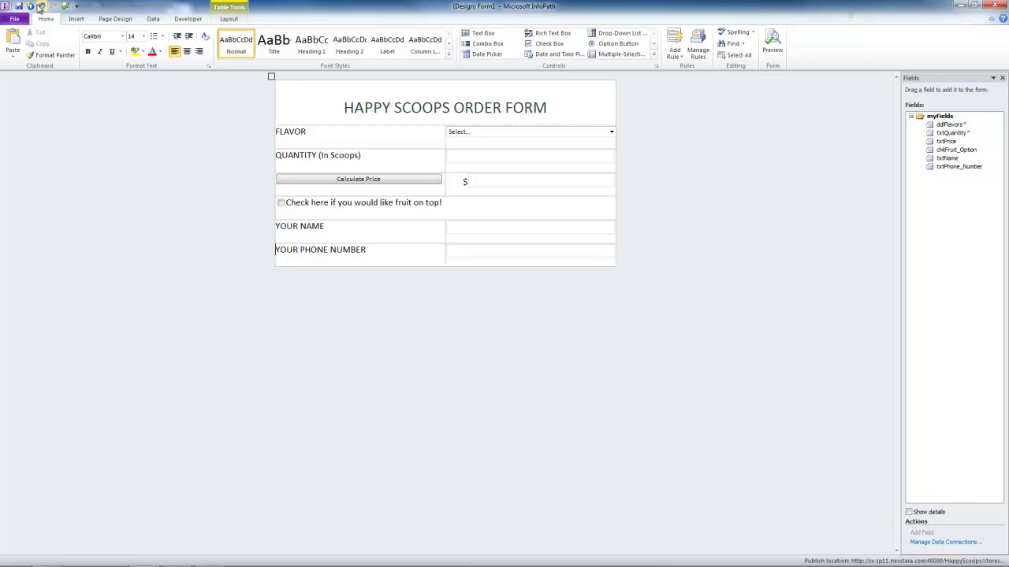
# Step: Quick publish the updated form template to its current Order Forms location and dismiss the confirmation
pyautogui.click(12, 19)
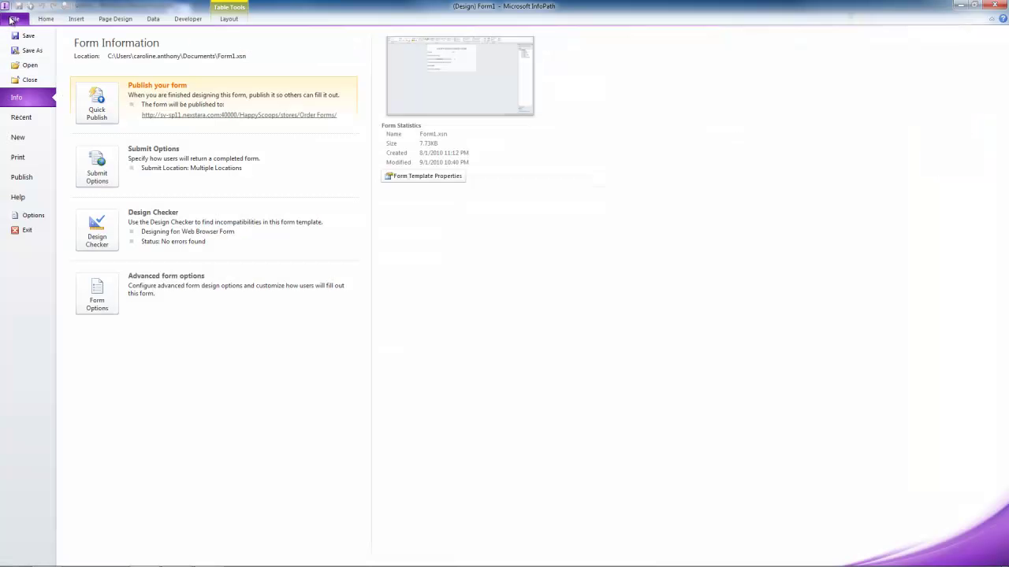
pyautogui.click(27, 176)
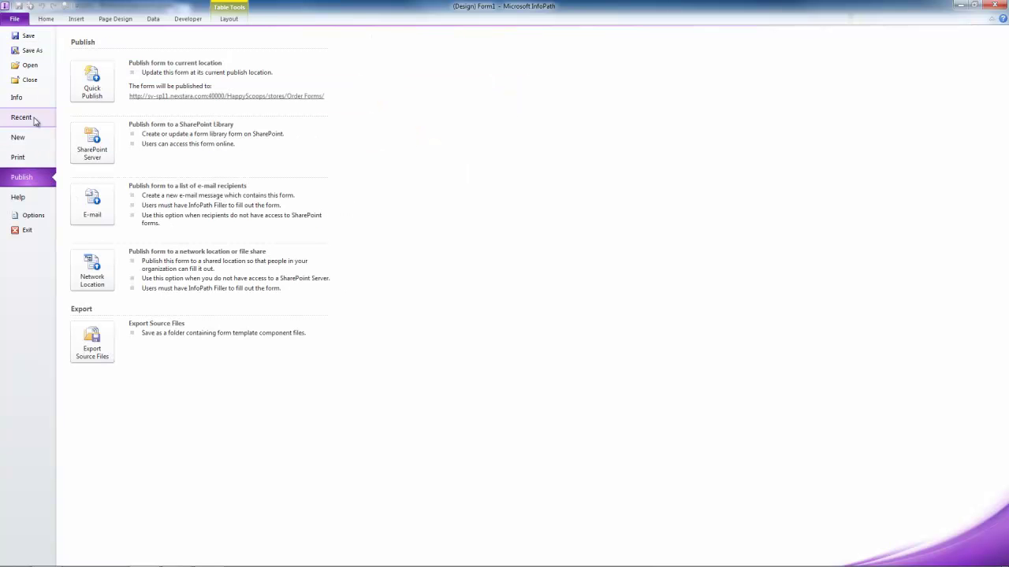
pyautogui.click(93, 89)
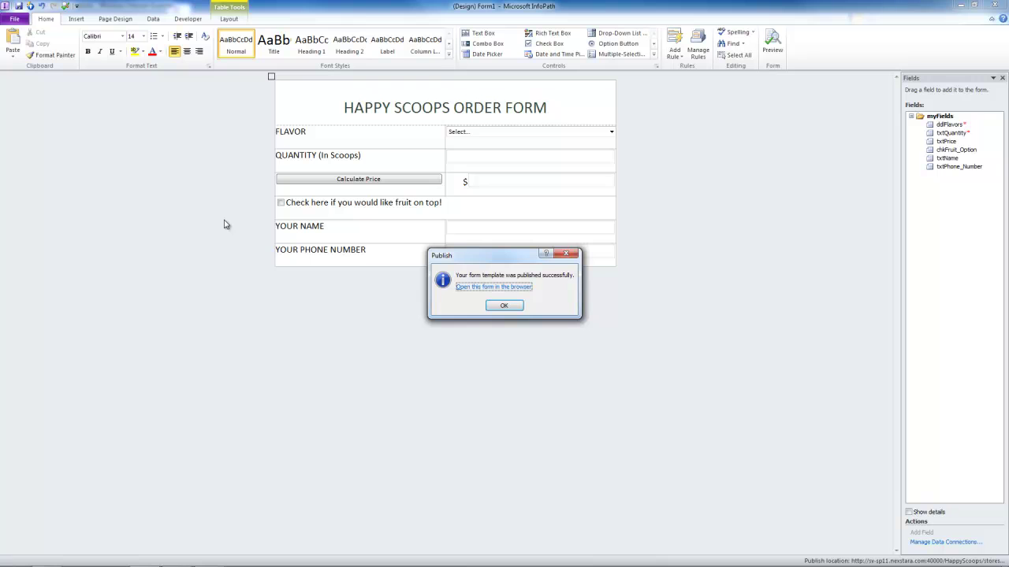
pyautogui.click(513, 307)
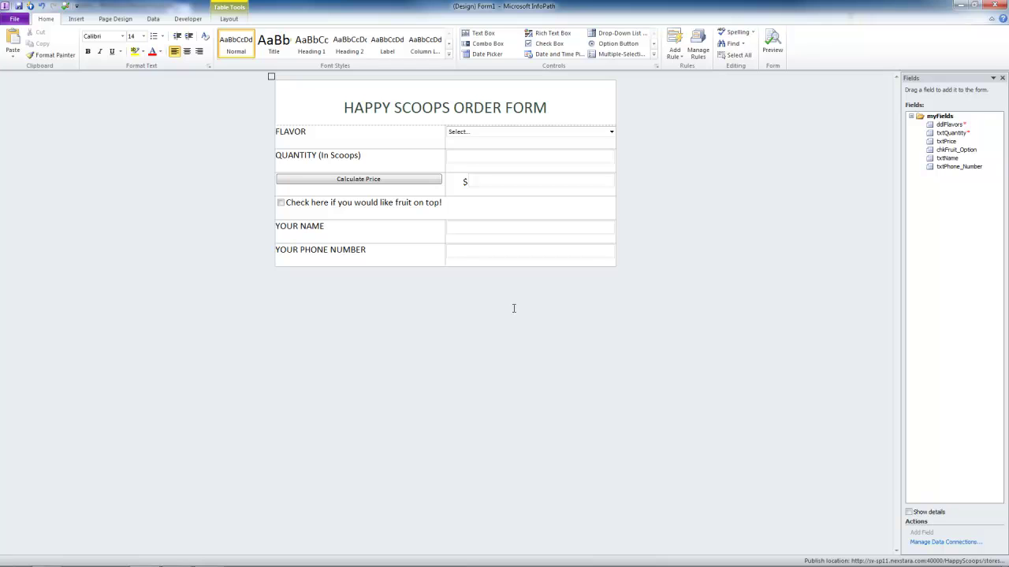
# Step: Switch to Internet Explorer, refresh the Order Forms library and add a new order form
pyautogui.hotkey('alt', 'Tab')
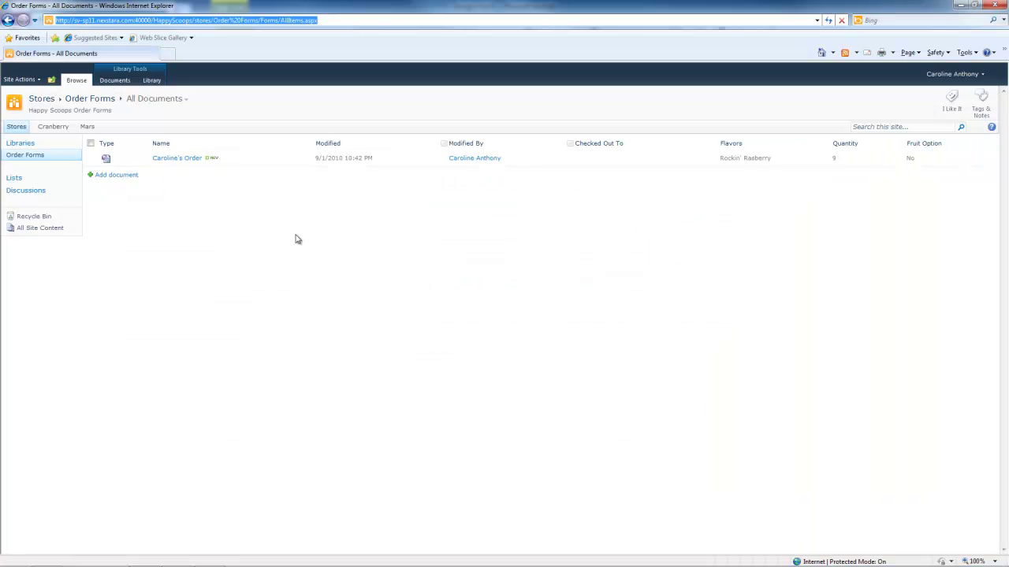
pyautogui.rightClick(211, 213)
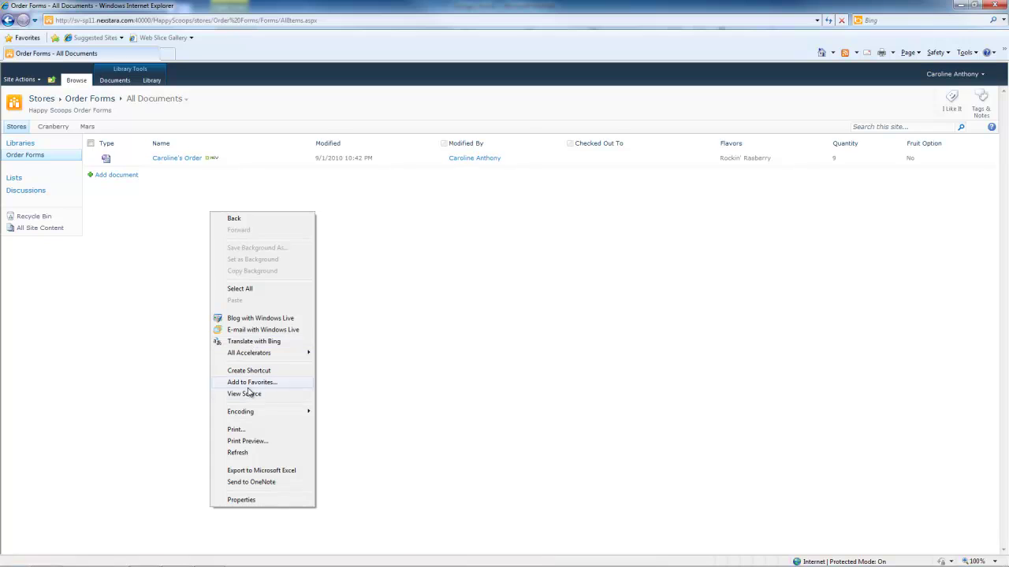
pyautogui.click(251, 454)
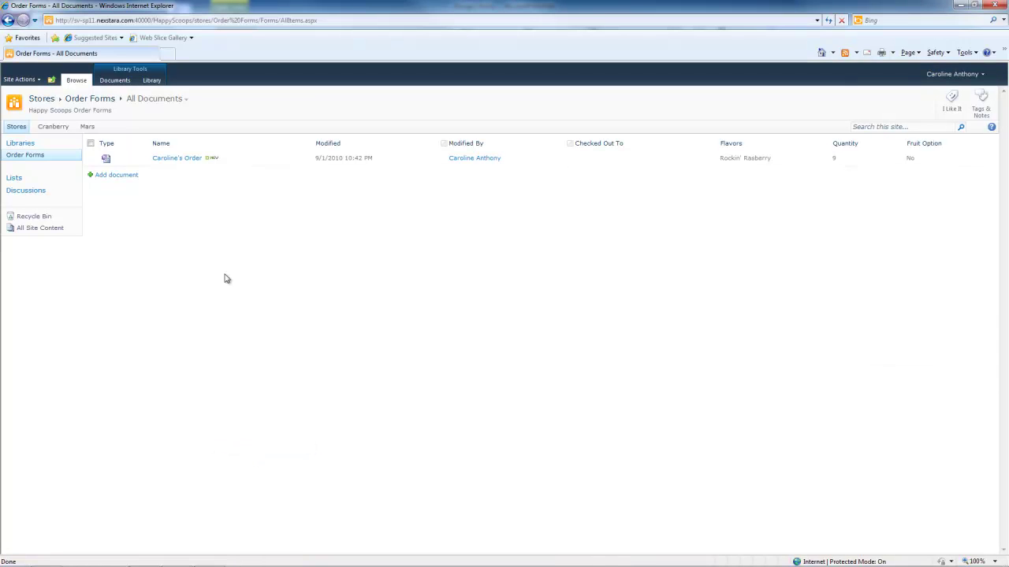
pyautogui.click(112, 175)
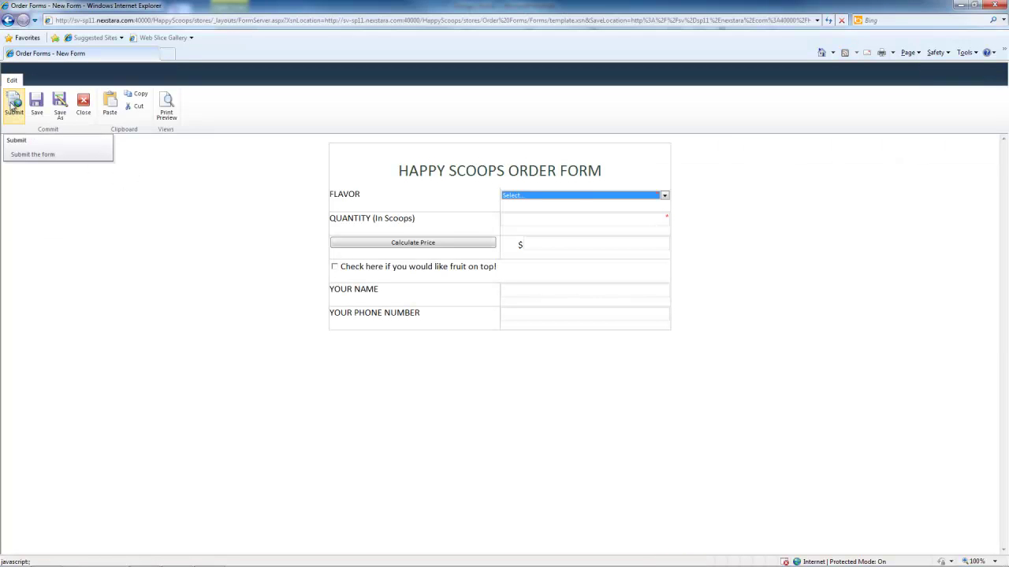
# Step: Choose the flavor Chocoholic with a quantity of 4, calculate the price and select the fruit topping option
pyautogui.click(547, 197)
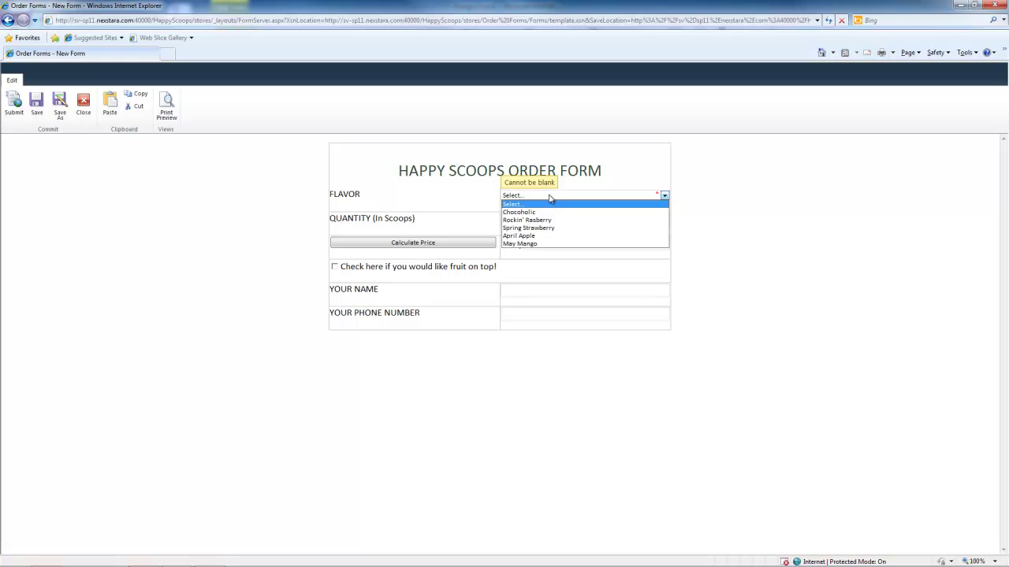
pyautogui.click(535, 212)
pyautogui.click(539, 218)
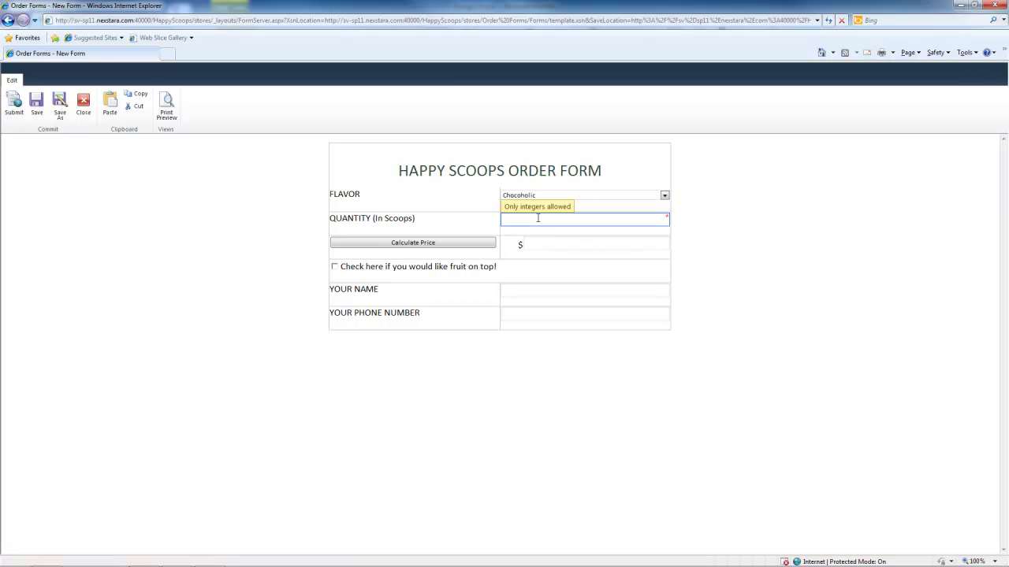
pyautogui.write('4')
pyautogui.click(484, 244)
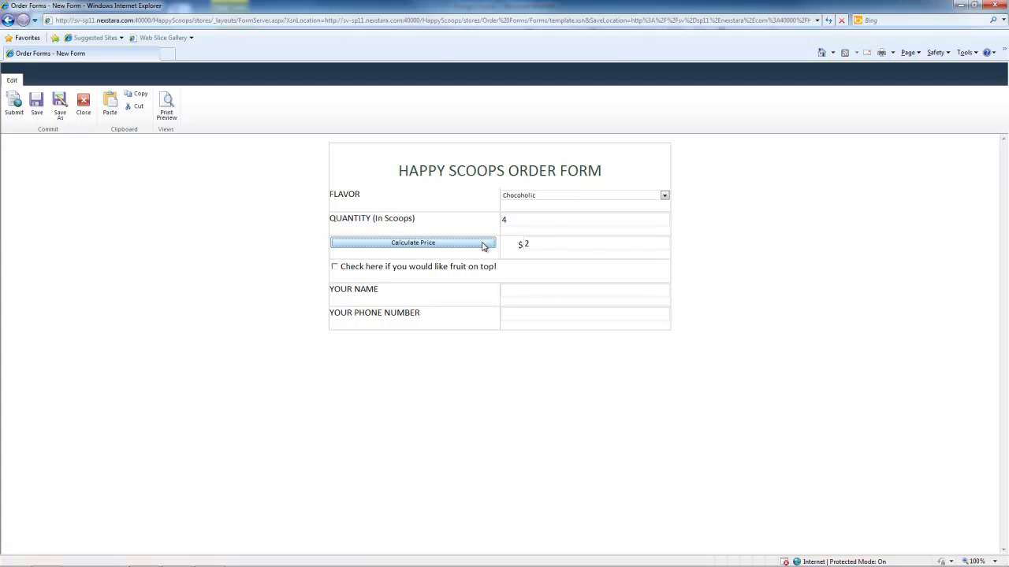
pyautogui.click(334, 268)
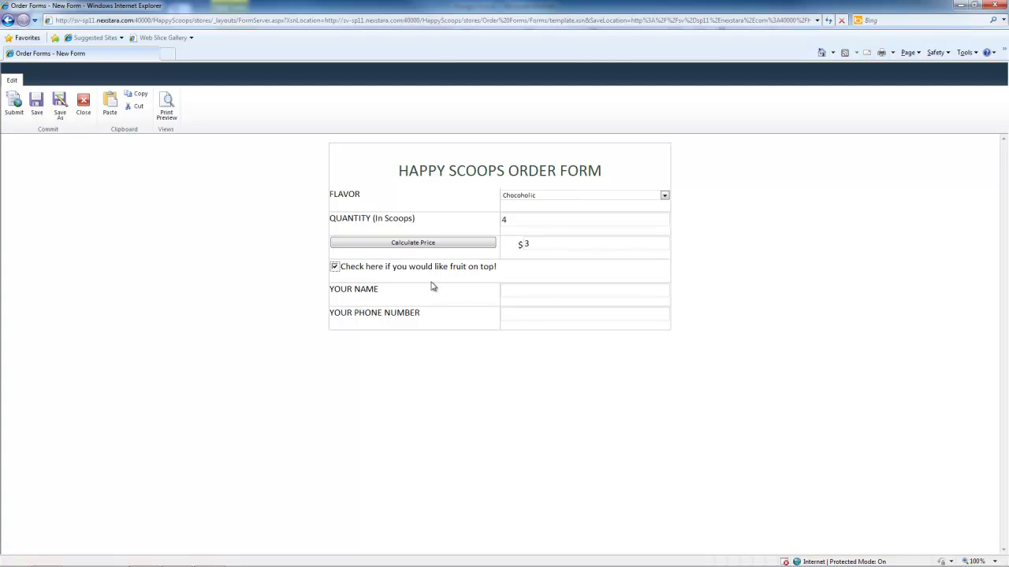
# Step: Fill in the customer's name and phone number, and submit the order form
pyautogui.click(523, 290)
pyautogui.write('Caroline')
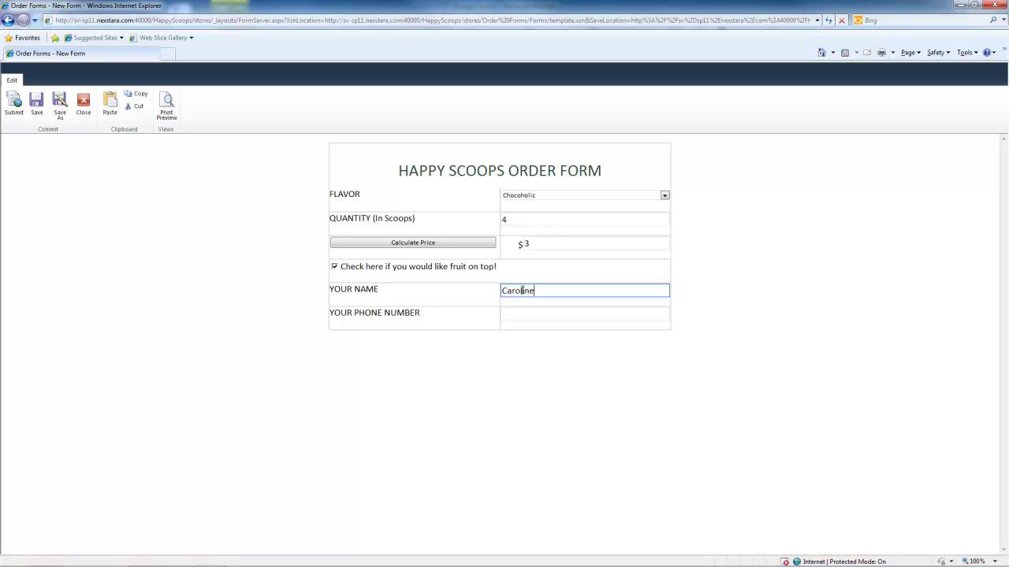
pyautogui.click(518, 313)
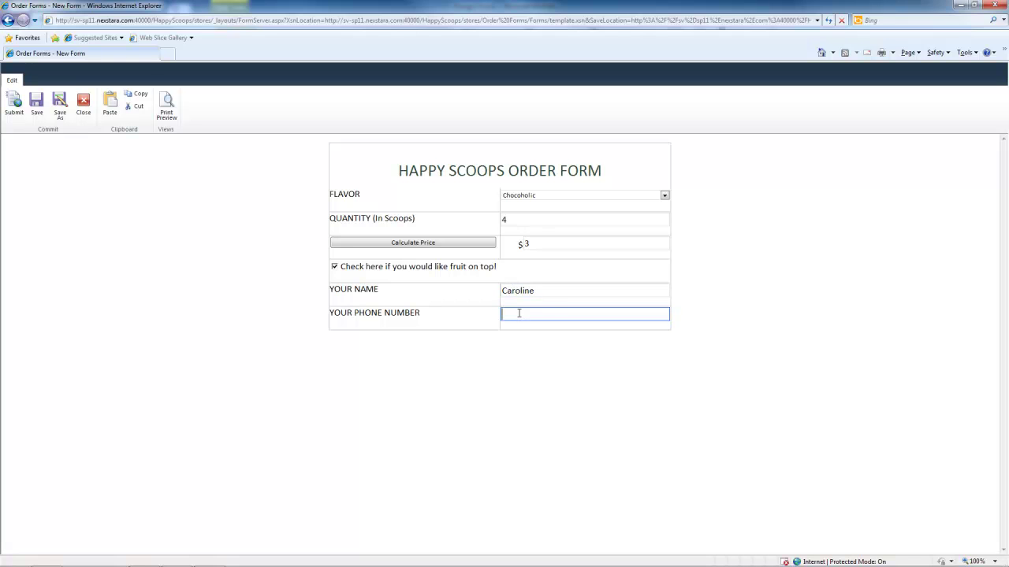
pyautogui.write('5555555')
pyautogui.click(14, 107)
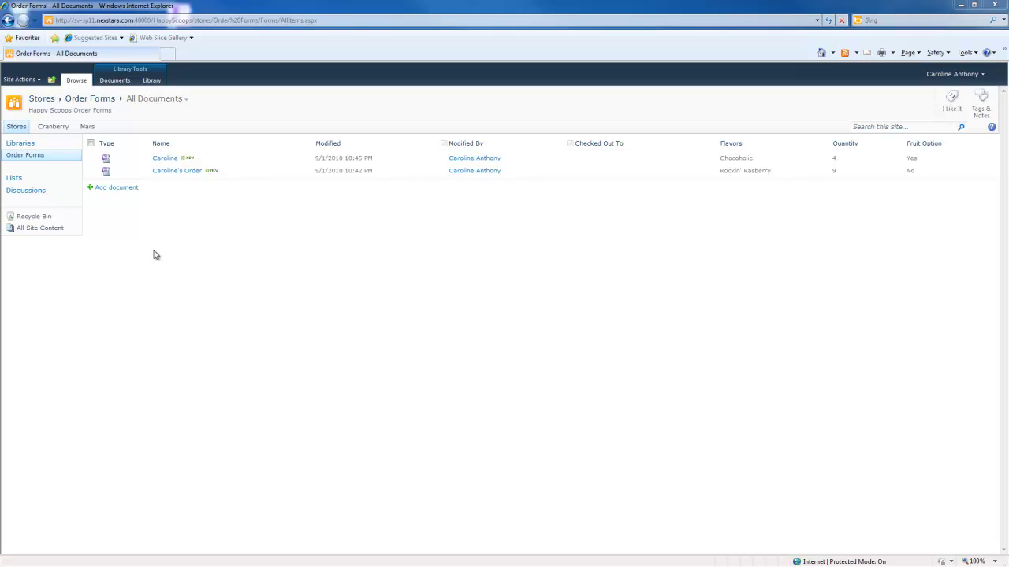
# Step: Open the Stores home page for editing and add an InfoPath Form Web Part to the Left zone
pyautogui.click(10, 129)
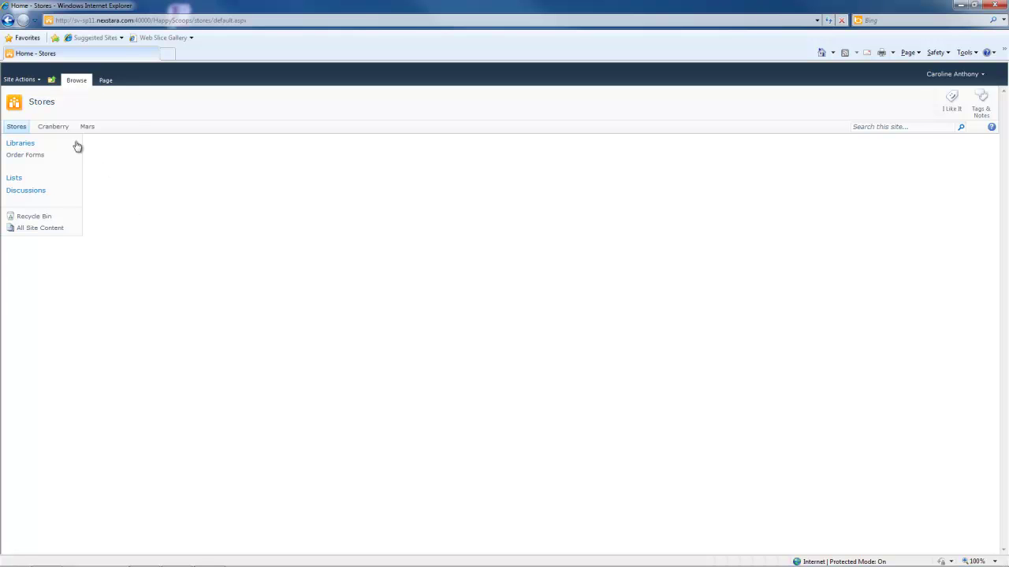
pyautogui.click(18, 80)
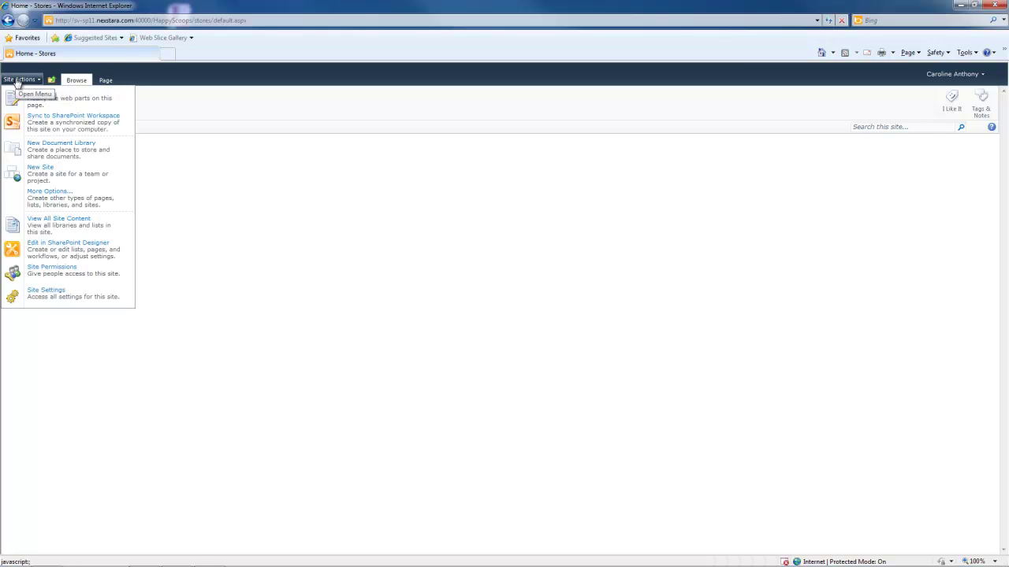
pyautogui.click(27, 103)
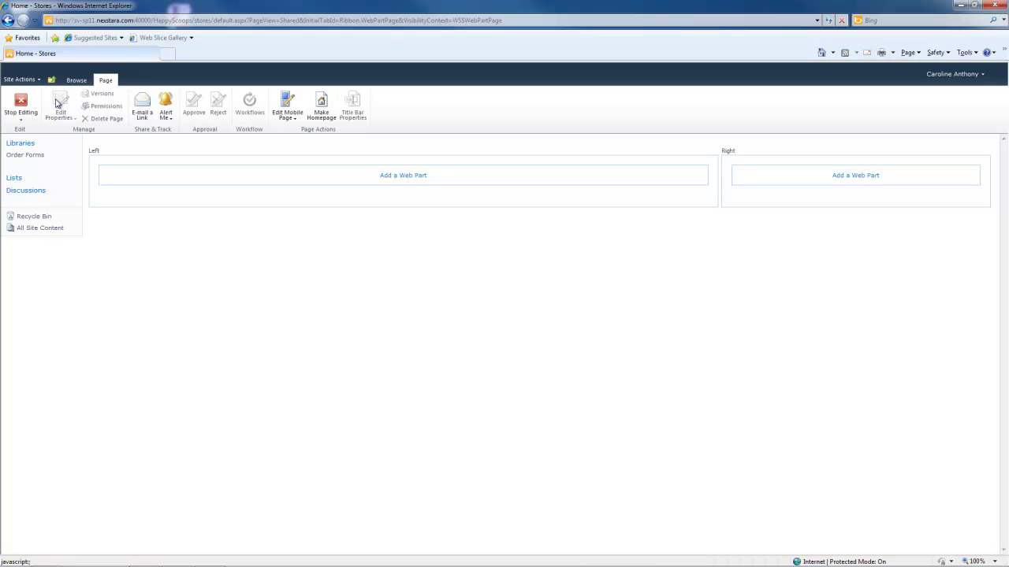
pyautogui.click(405, 176)
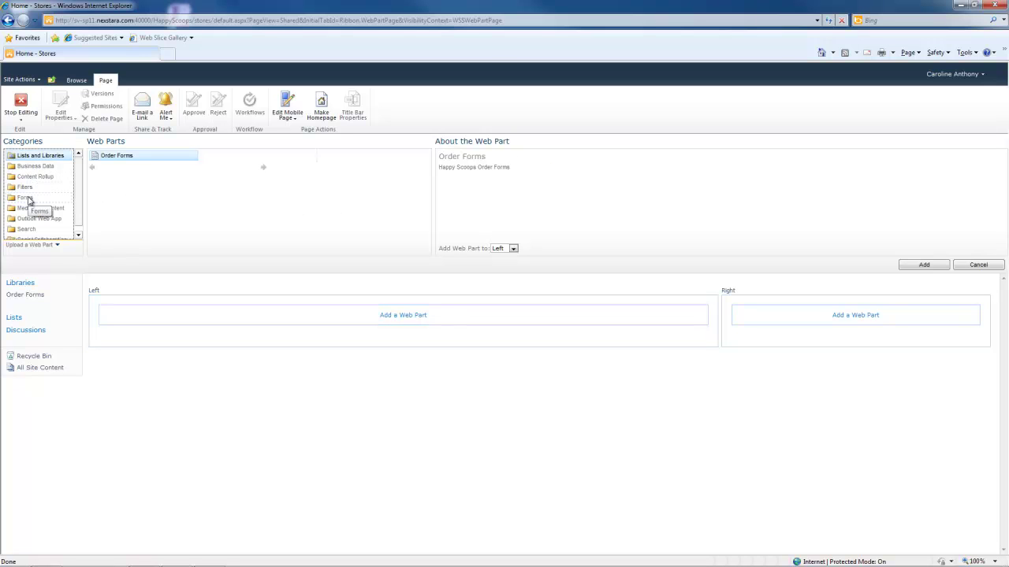
pyautogui.click(28, 198)
pyautogui.click(132, 166)
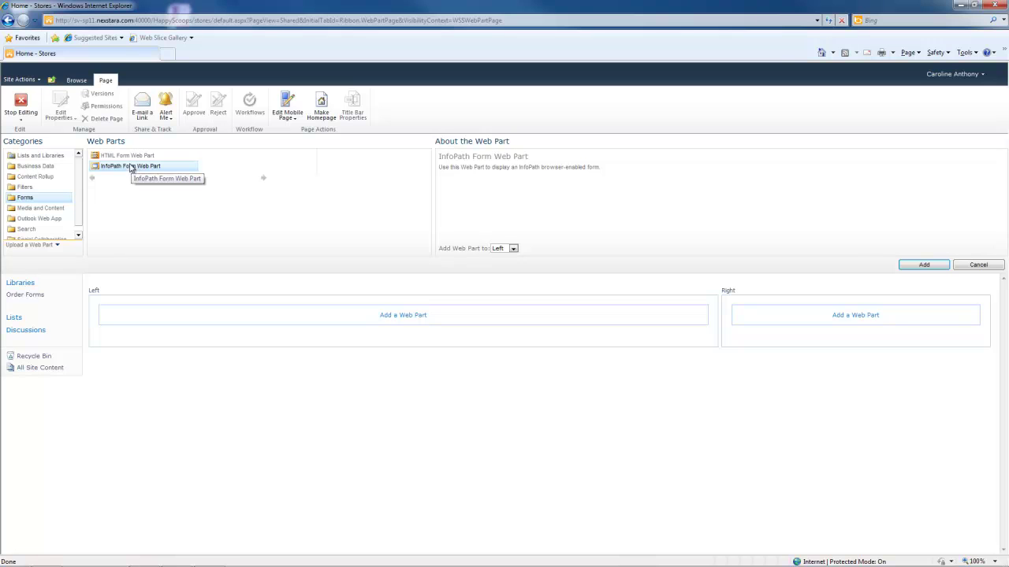
pyautogui.click(915, 266)
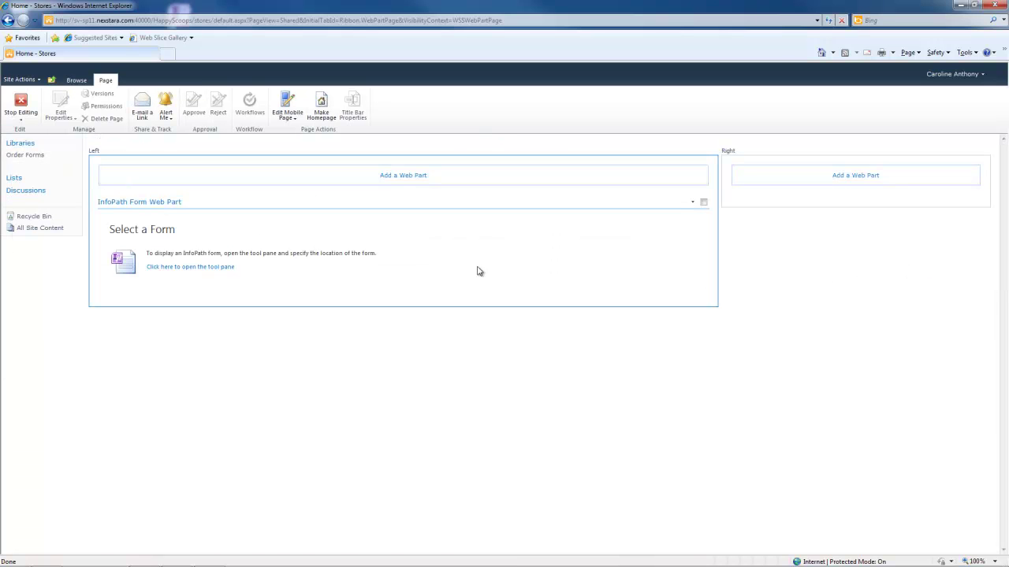
# Step: Set the InfoPath Form Web Part to display the form of the Order Forms library, and stop editing the page
pyautogui.click(195, 273)
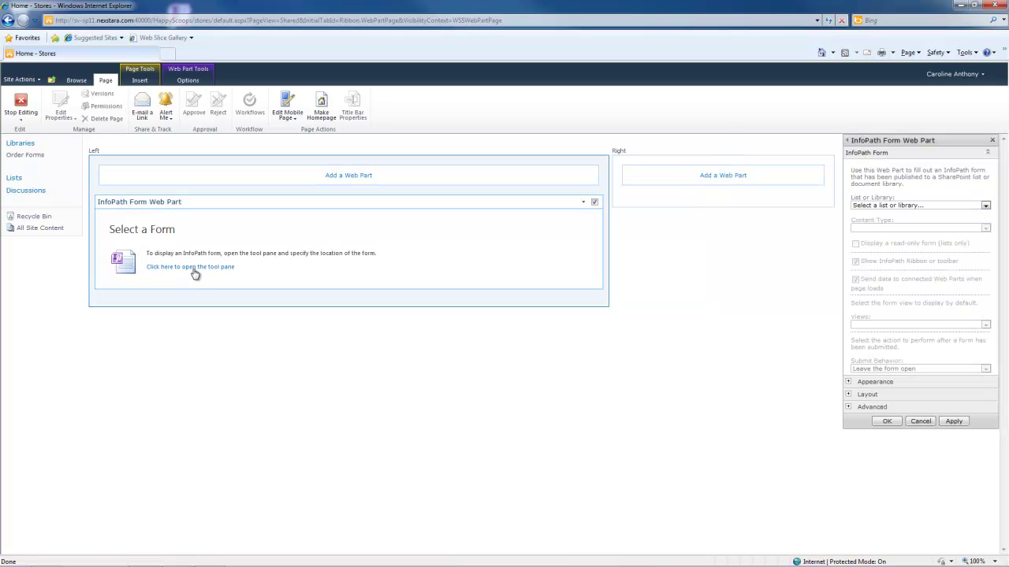
pyautogui.click(927, 207)
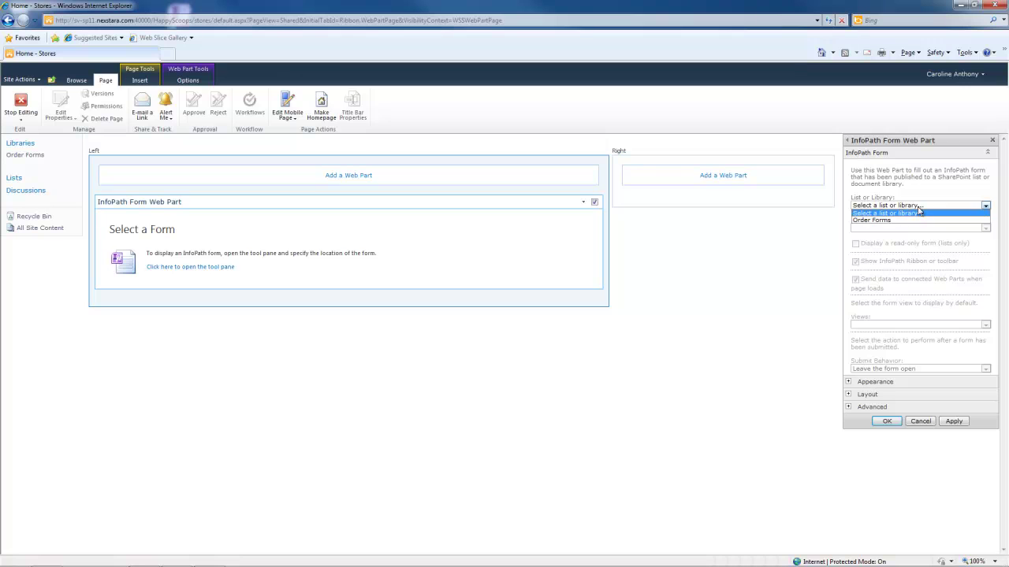
pyautogui.click(884, 221)
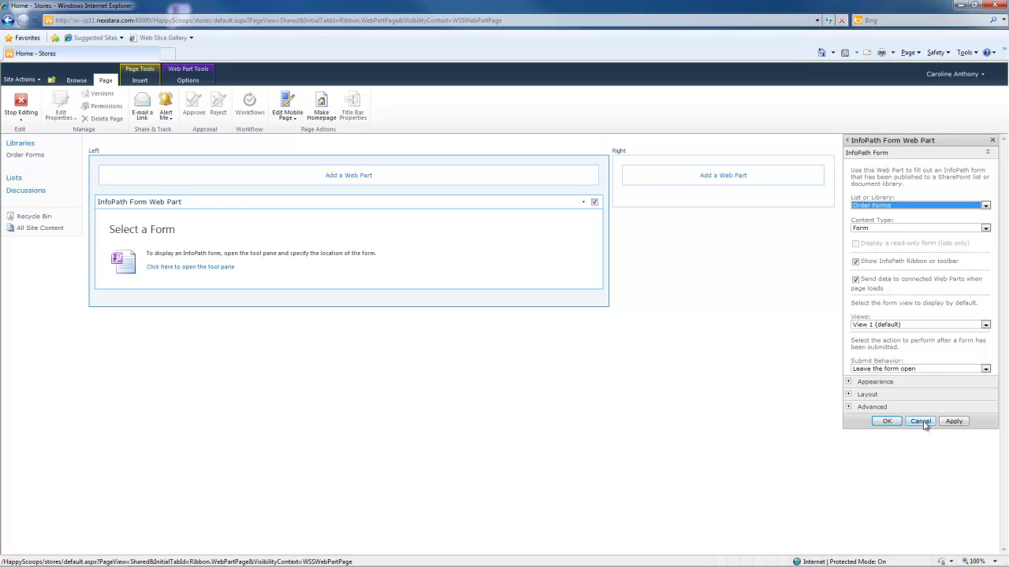
pyautogui.click(953, 421)
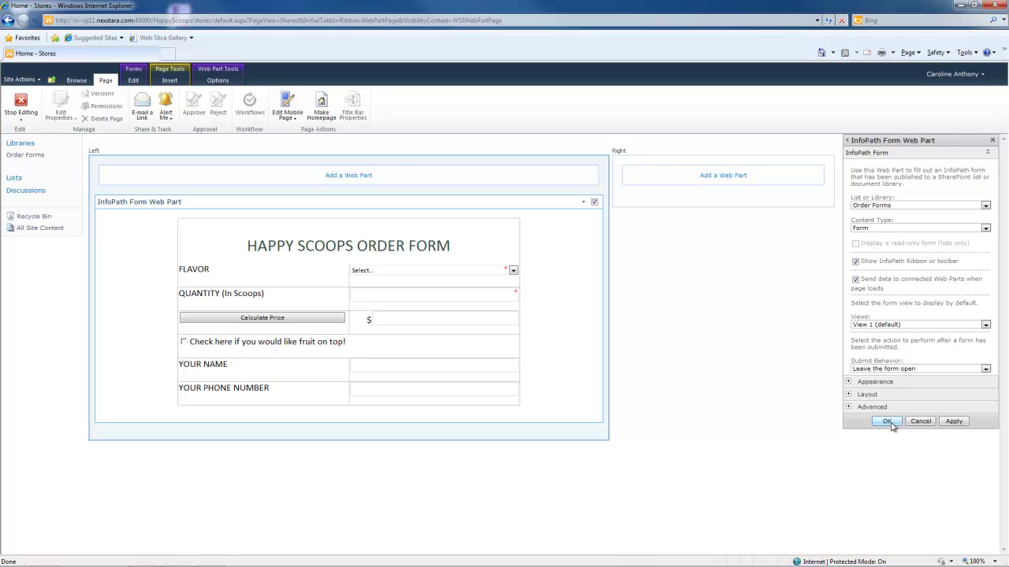
pyautogui.click(887, 422)
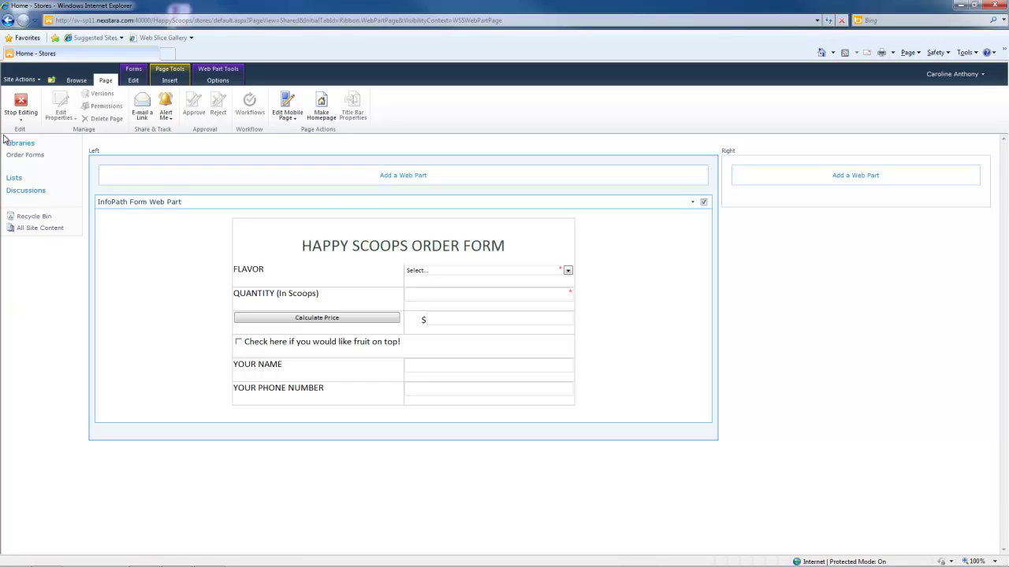
pyautogui.click(21, 106)
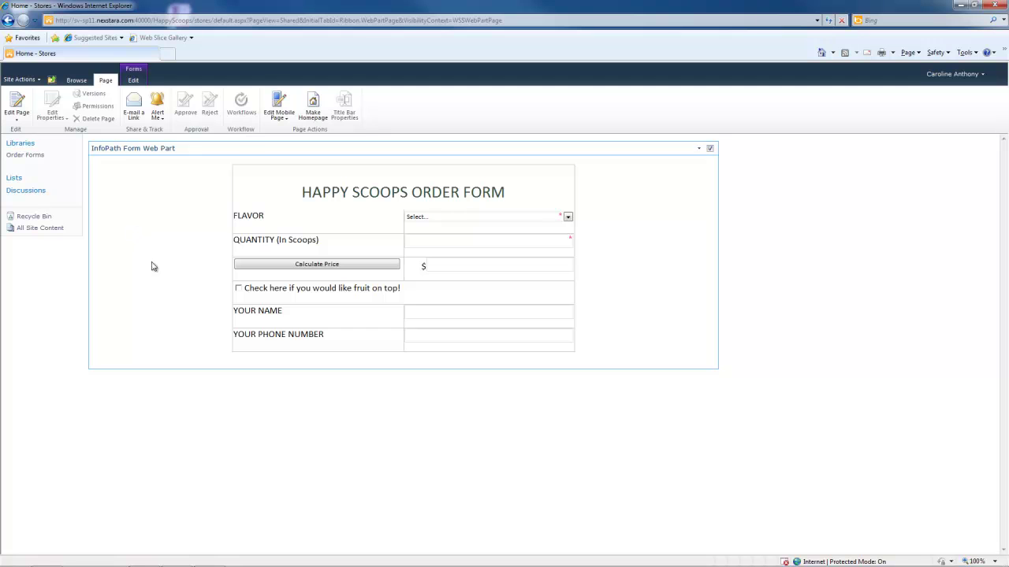
# Step: On the Stores home page form, choose Rockin' Rasberry with a quantity of 8, calculate the price and select the fruit topping option
pyautogui.click(25, 145)
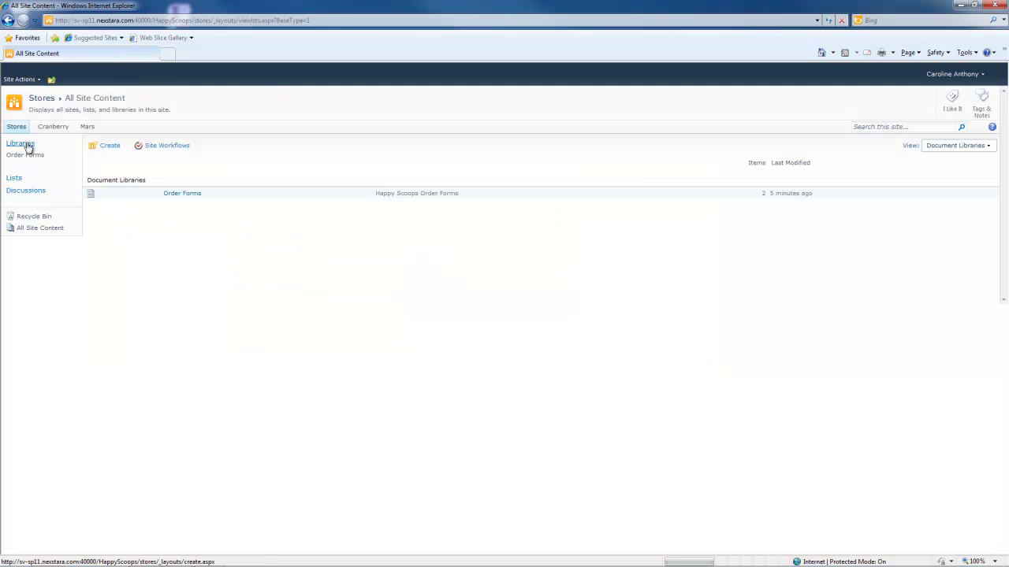
pyautogui.click(16, 125)
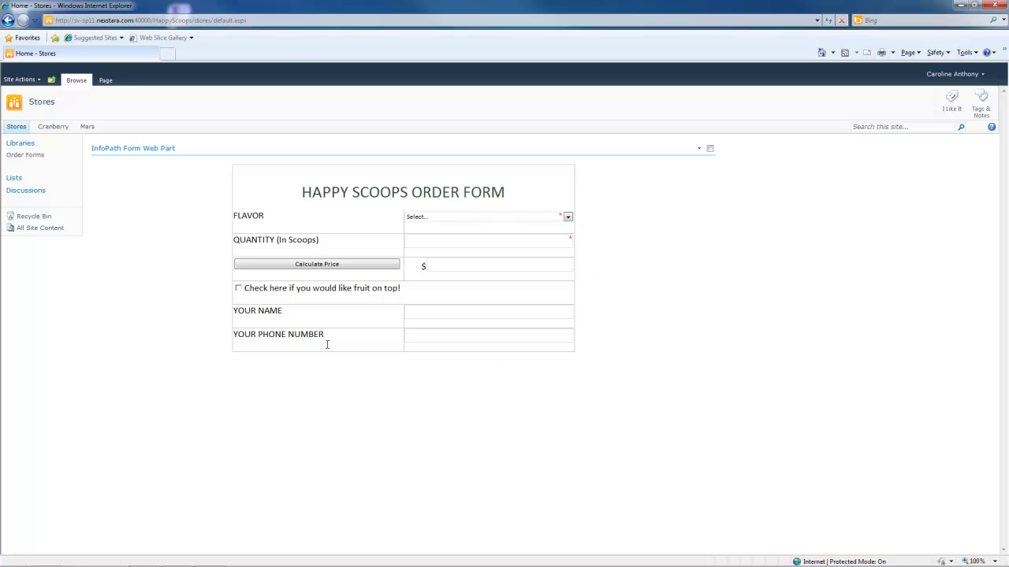
pyautogui.click(430, 218)
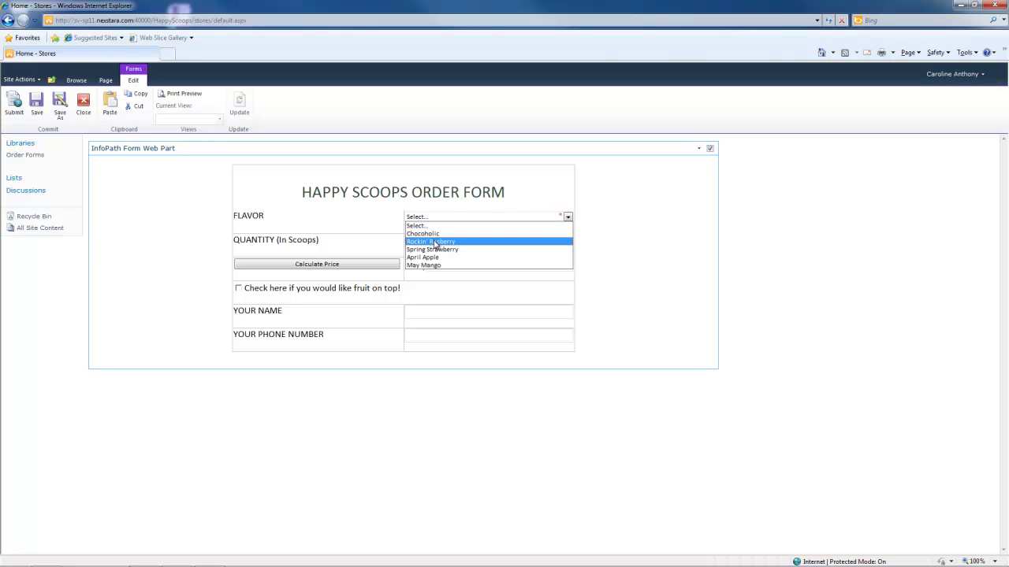
pyautogui.click(434, 244)
pyautogui.click(434, 242)
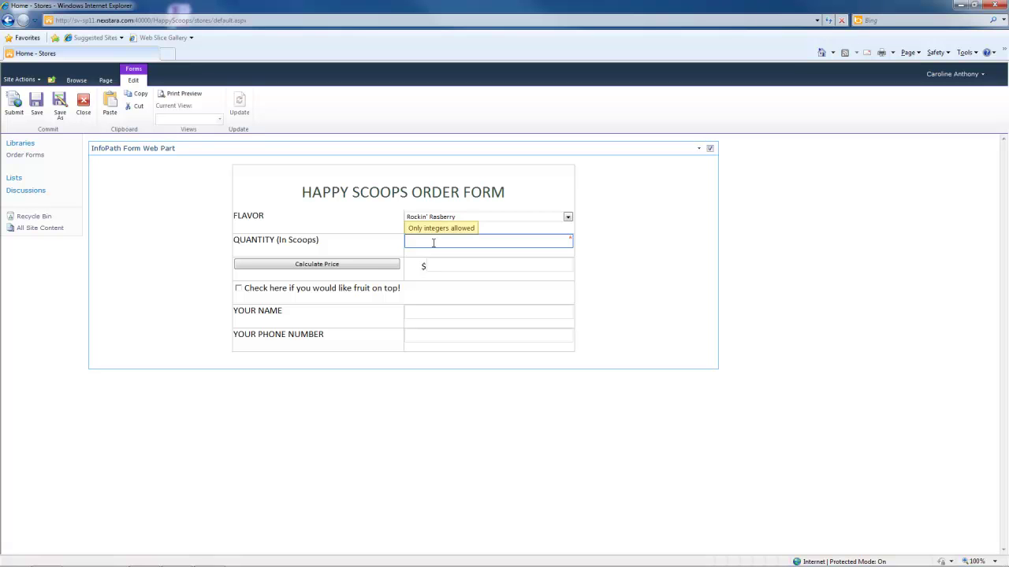
pyautogui.write('8')
pyautogui.click(366, 266)
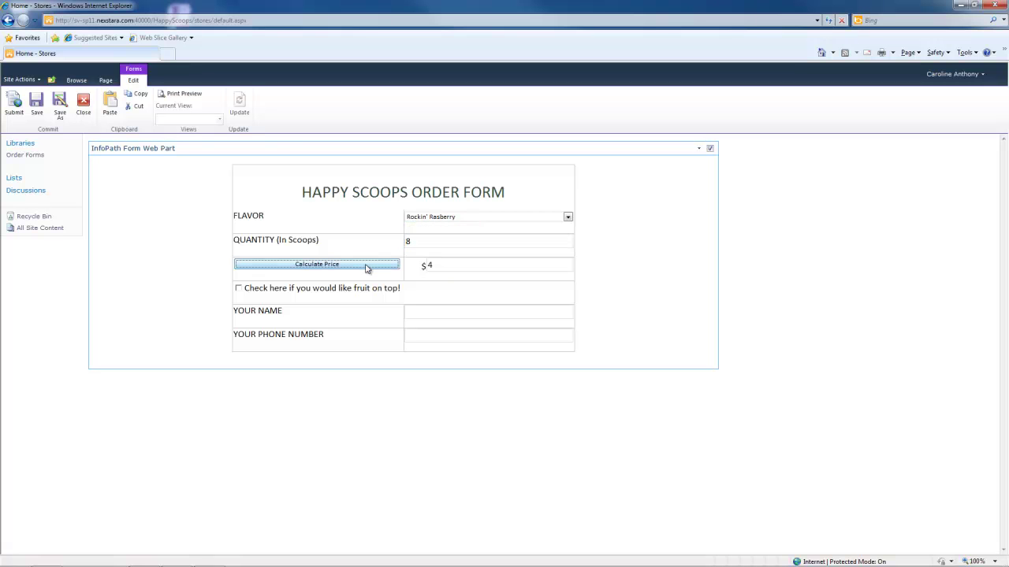
pyautogui.click(239, 289)
# Step: Fill in the customer's name and phone number, submit the order, and check the Order Forms library for the new entry
pyautogui.click(411, 311)
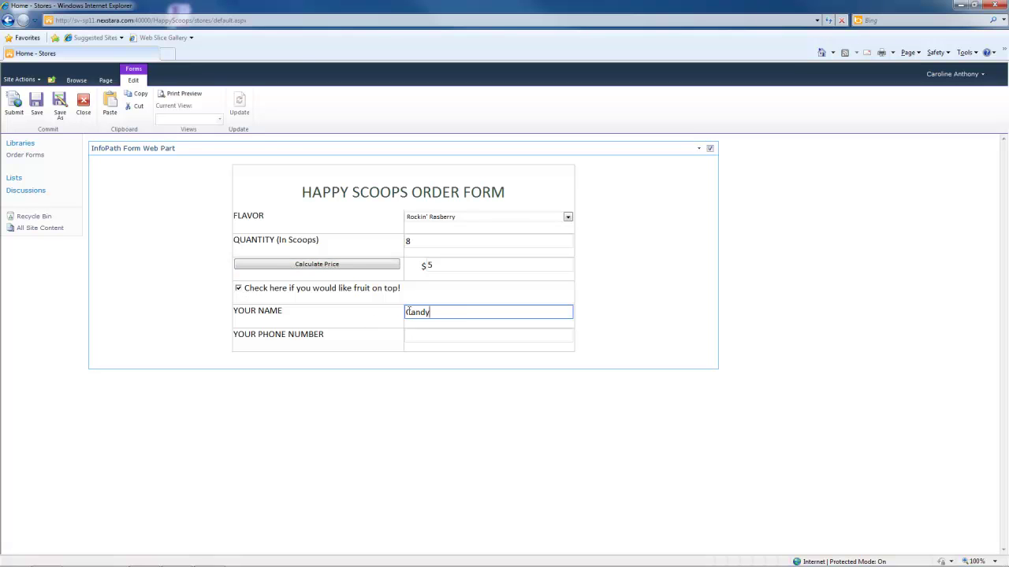
pyautogui.click(419, 337)
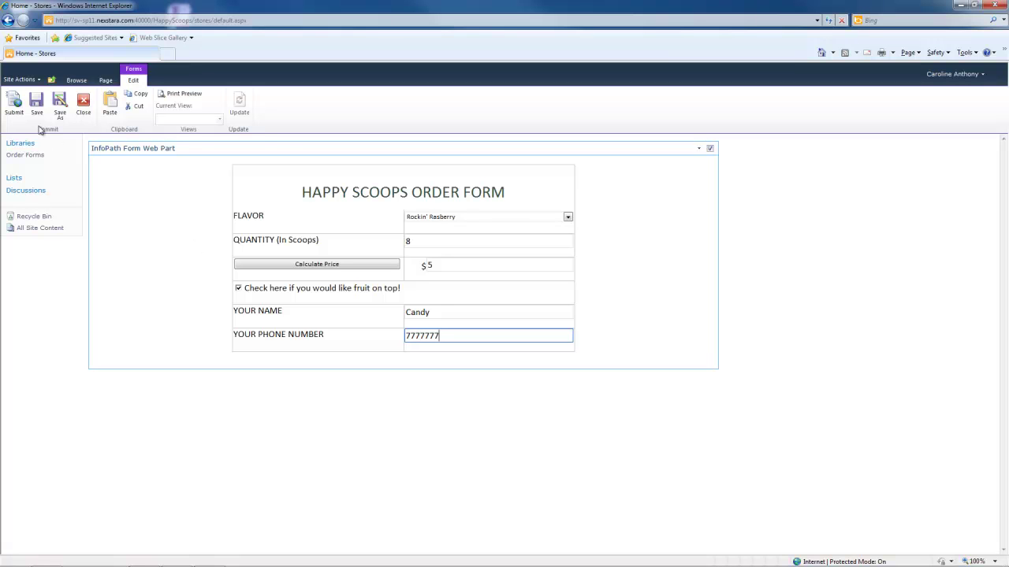
pyautogui.click(13, 100)
pyautogui.click(22, 155)
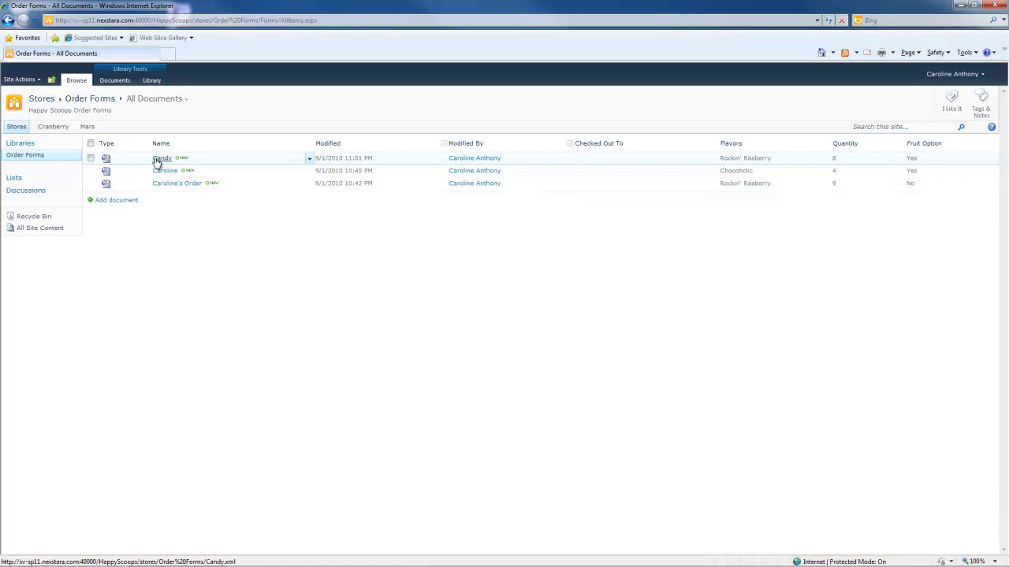